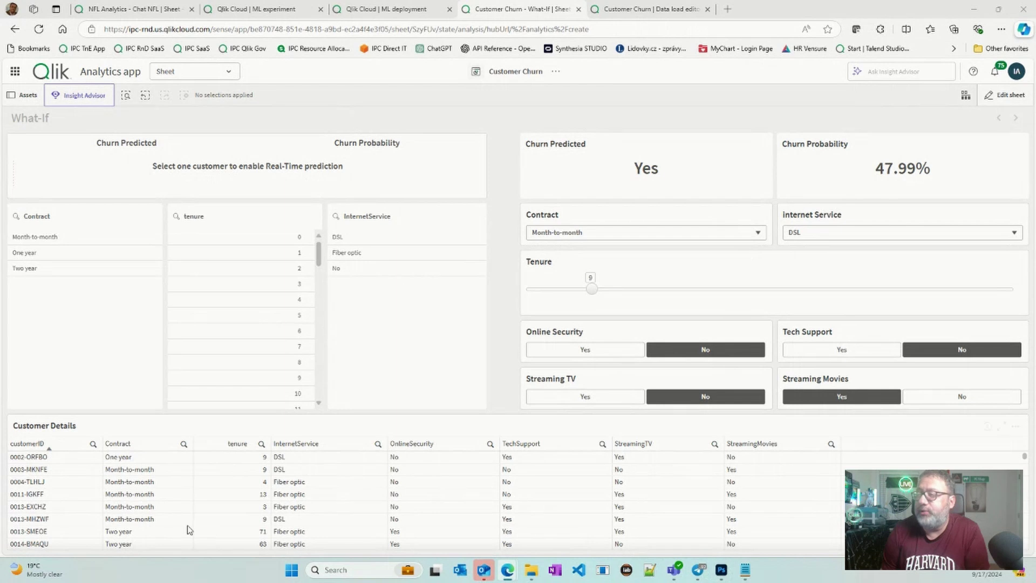
# Step: Filter the sheet to the sixth listed customer and set the what-if Tech Support and Streaming TV options to Yes
pyautogui.click(47, 519)
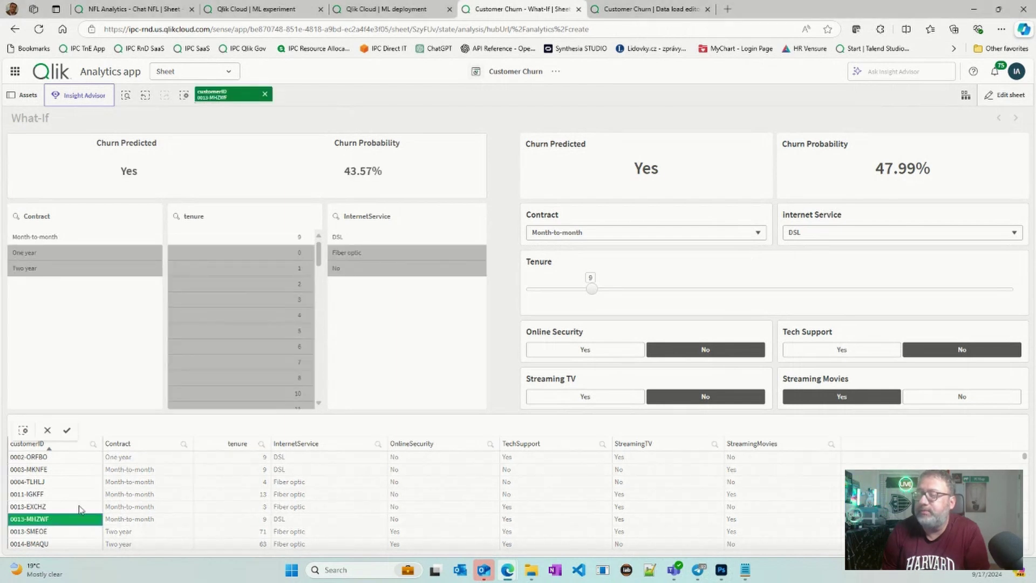
pyautogui.click(66, 430)
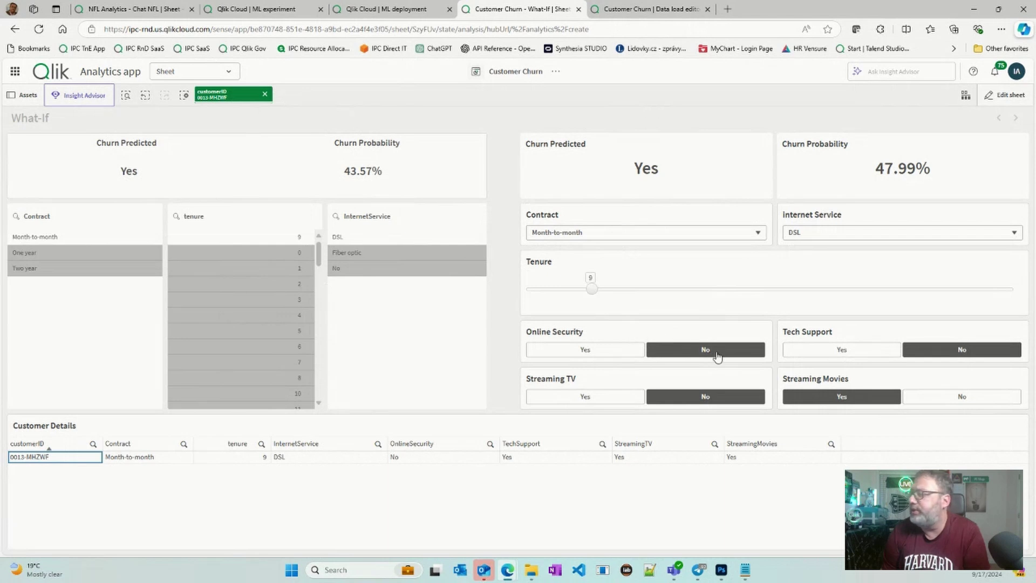
pyautogui.click(870, 356)
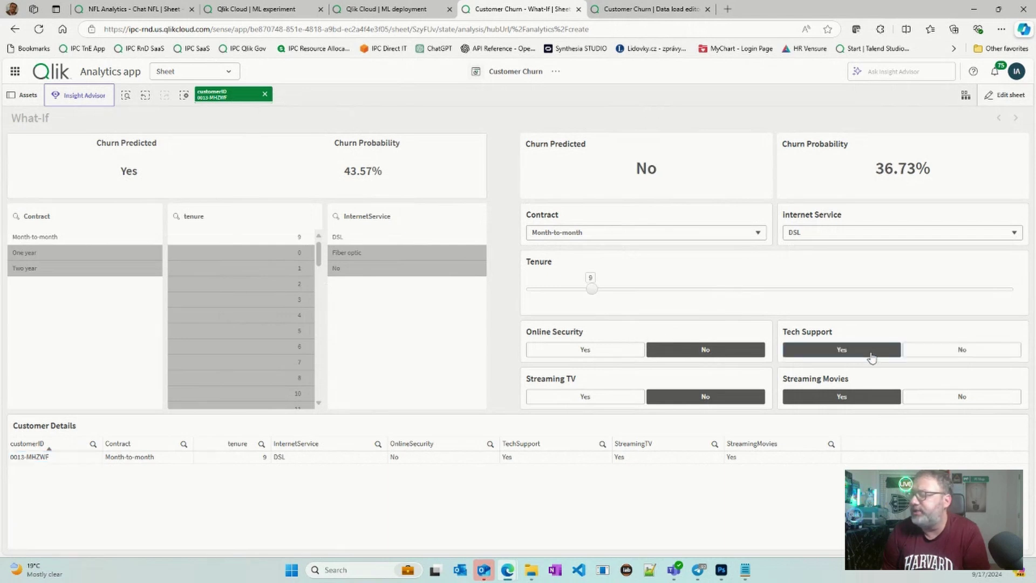
pyautogui.click(617, 396)
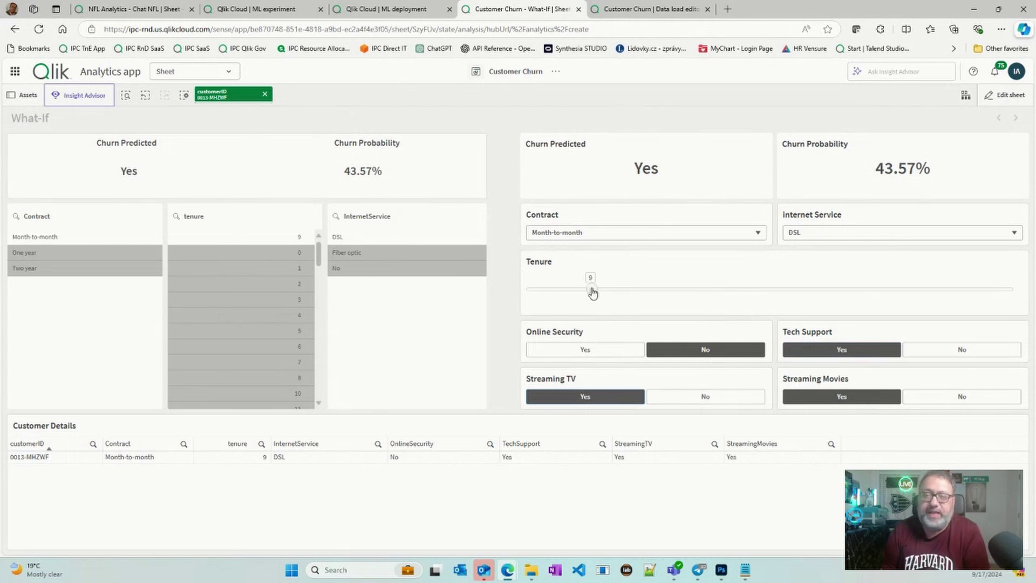
# Step: Test the what-if churn prediction with Internet Service set to Fiber optic and No, and set it back to DSL
pyautogui.click(853, 237)
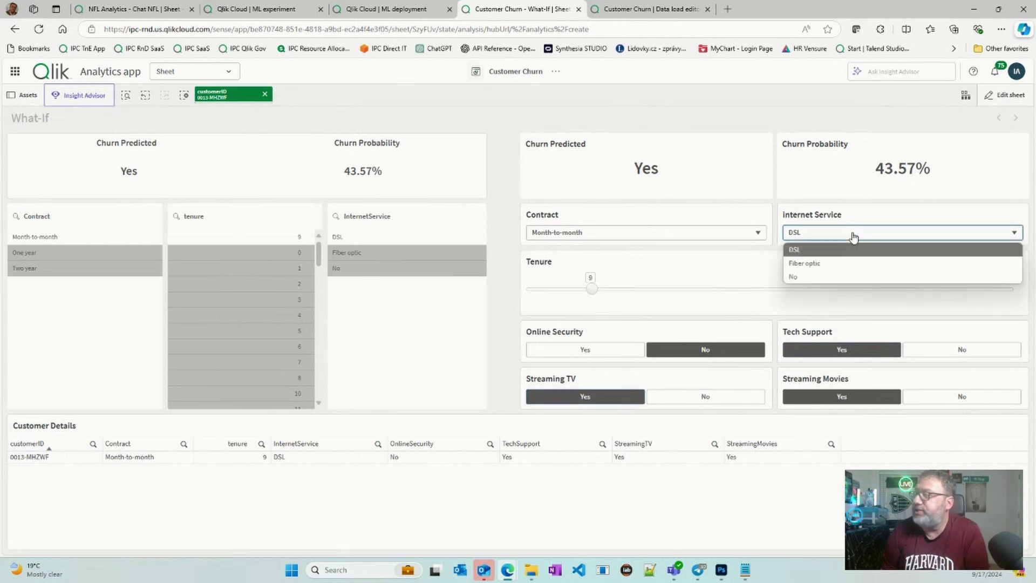
pyautogui.click(850, 263)
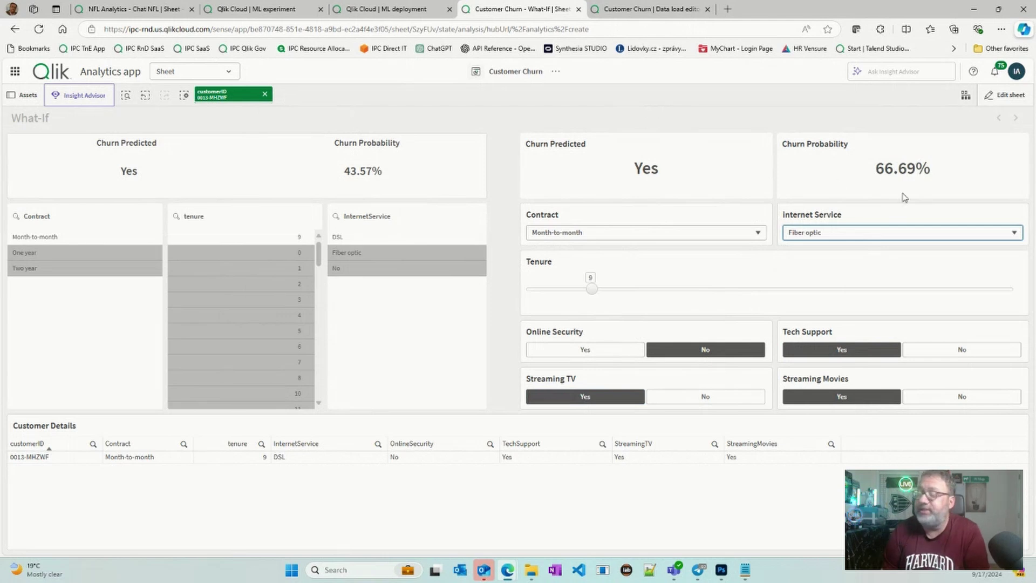
pyautogui.click(889, 236)
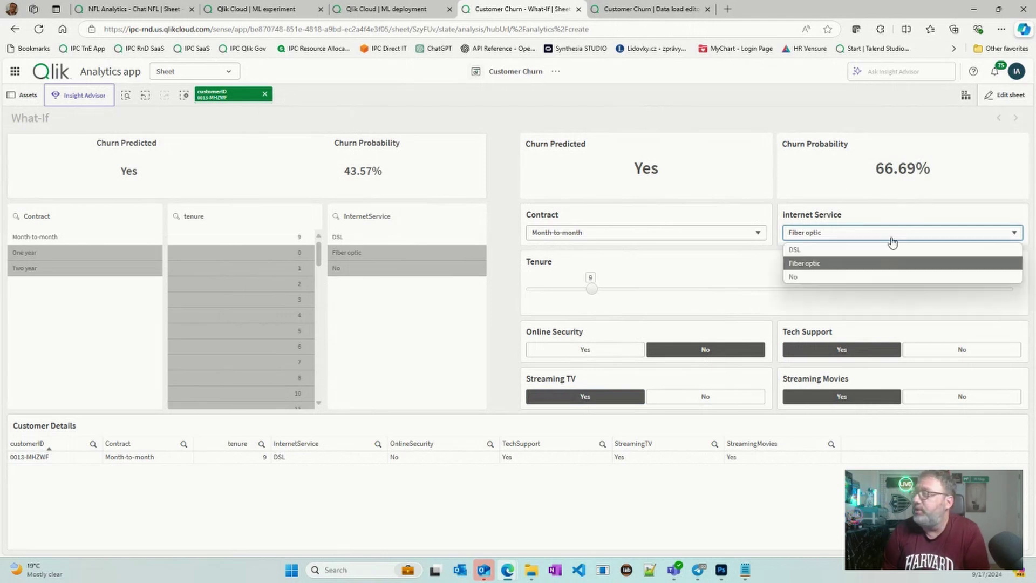
pyautogui.click(865, 277)
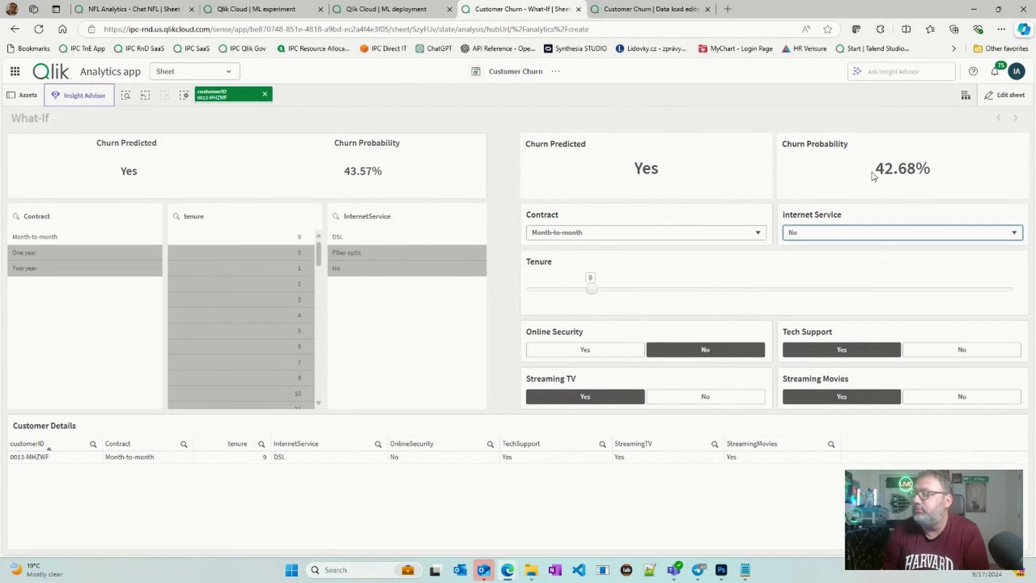
pyautogui.click(862, 234)
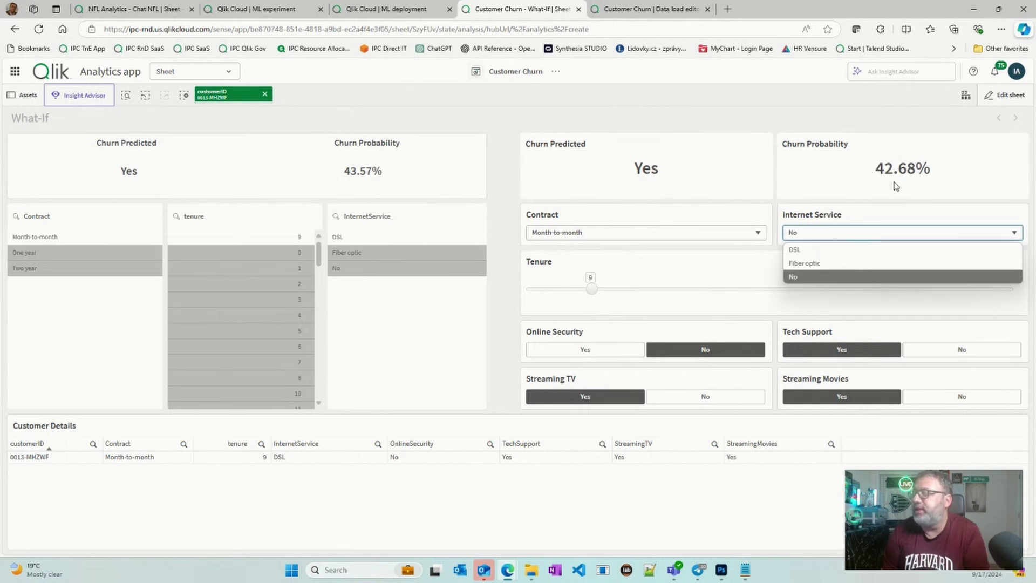
pyautogui.click(842, 250)
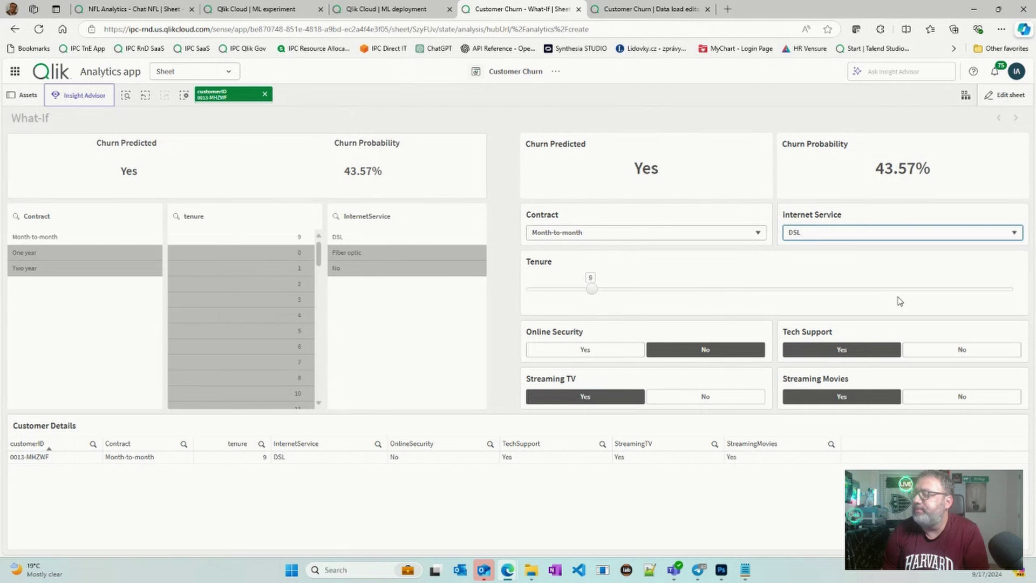
# Step: Test Online Security as Yes, Streaming TV as No and Streaming Movies as No one at a time, restoring each option after its test
pyautogui.click(607, 356)
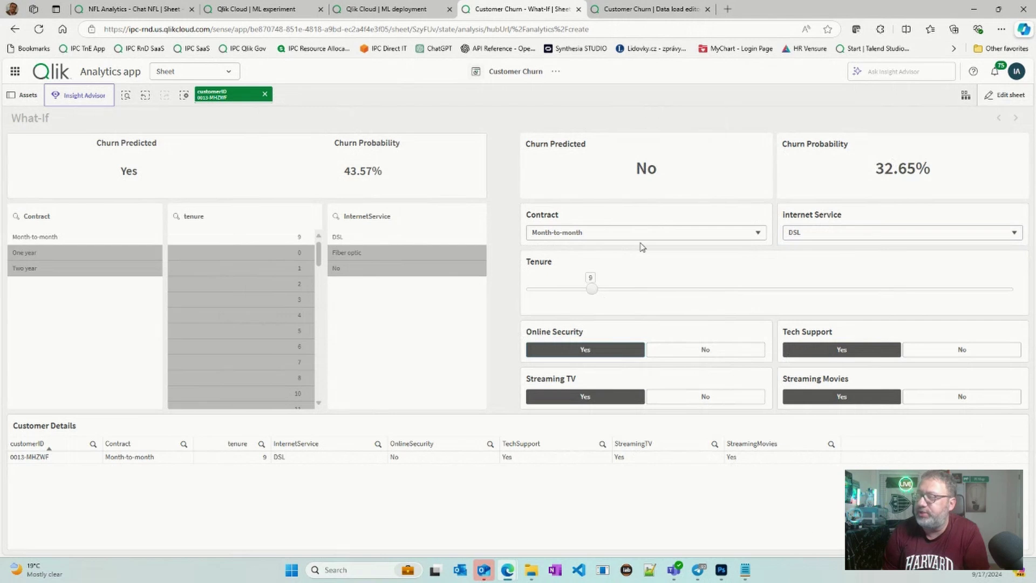
pyautogui.click(716, 360)
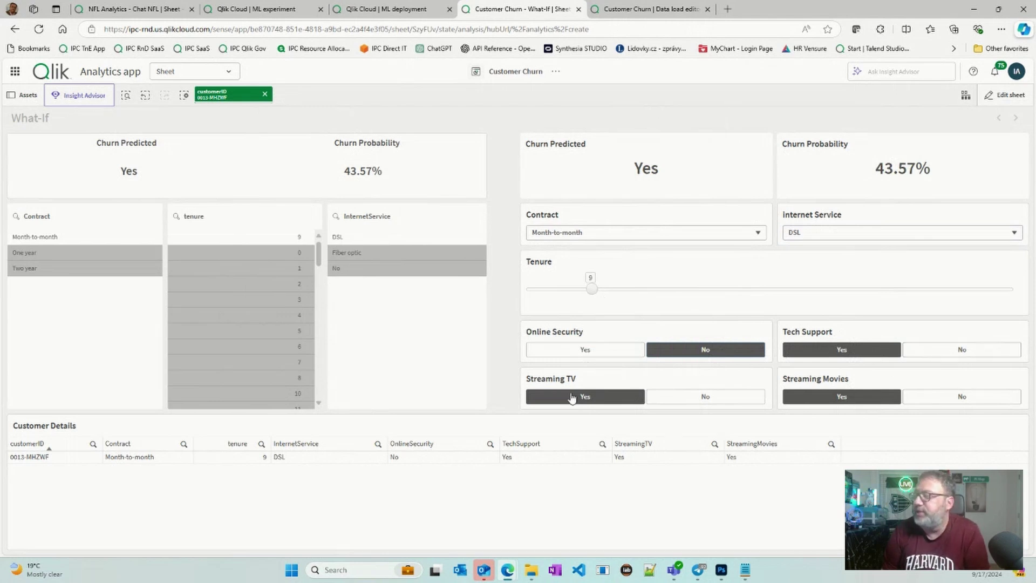
pyautogui.click(693, 397)
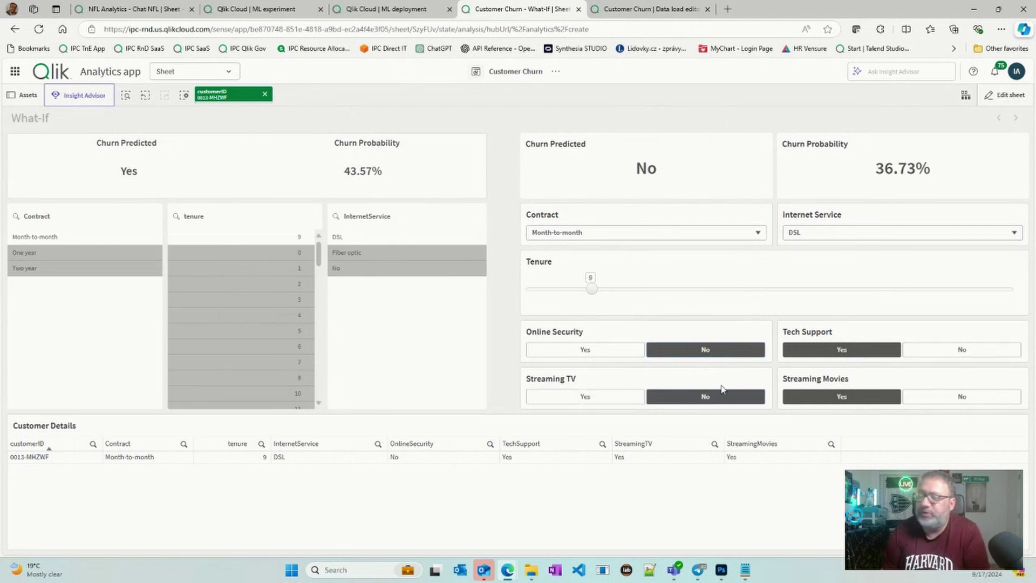
pyautogui.click(642, 404)
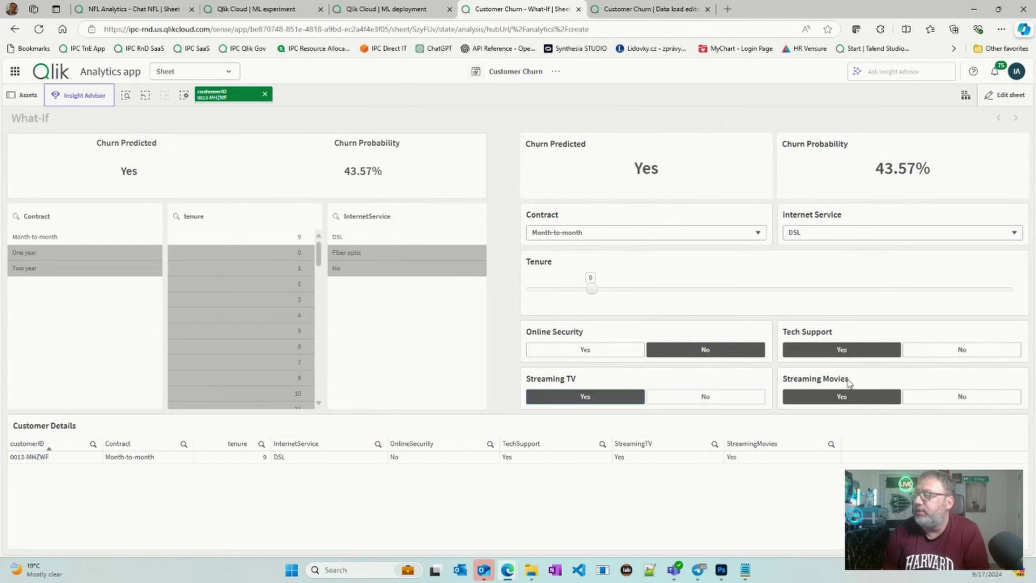
pyautogui.click(936, 403)
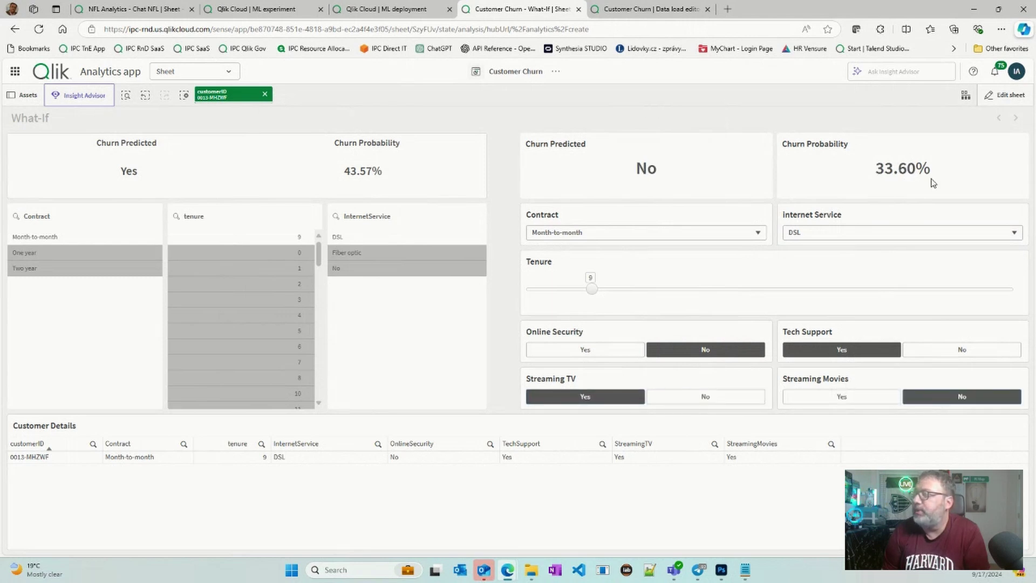
pyautogui.click(879, 397)
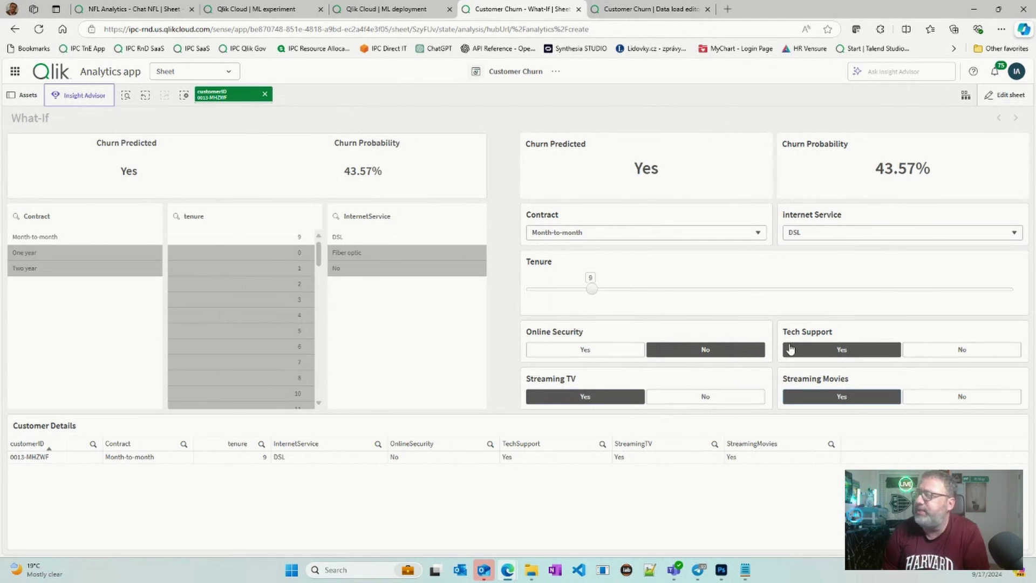
# Step: Set the what-if Contract to One year
pyautogui.click(620, 240)
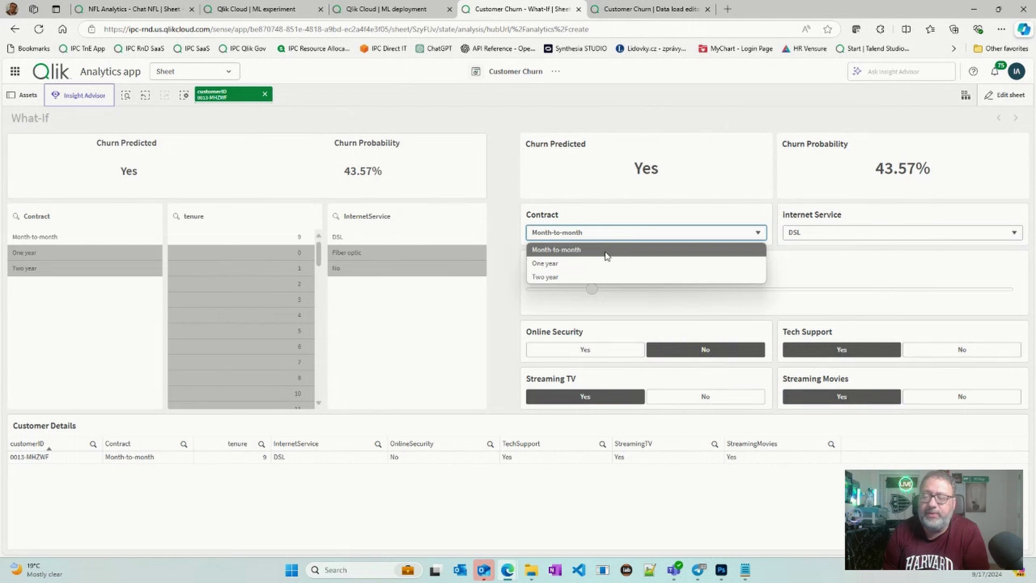
pyautogui.click(598, 268)
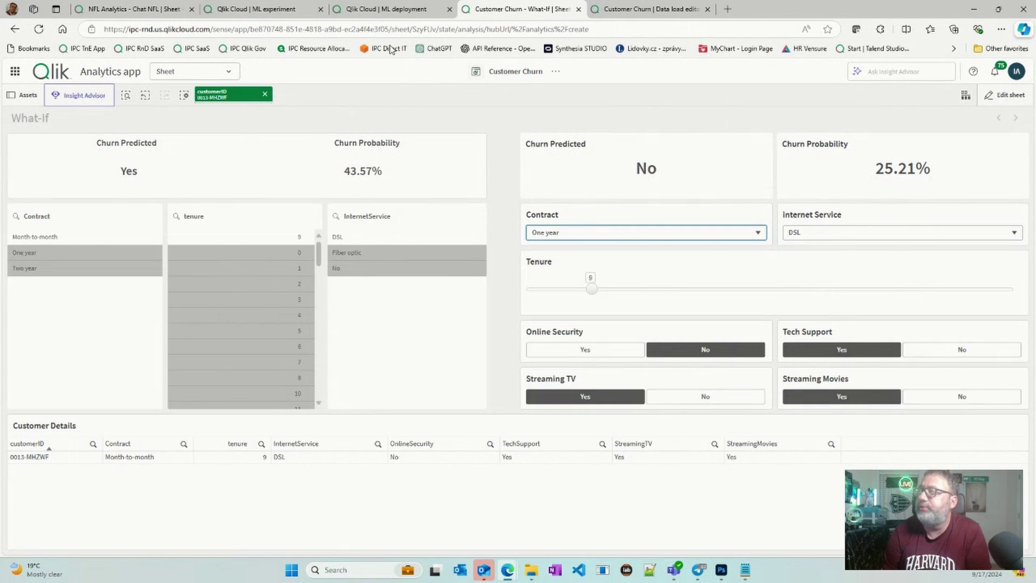
# Step: Open the DV AutoML Customer Churn experiment and examine the features and algorithms in its version 2 configuration
pyautogui.click(272, 9)
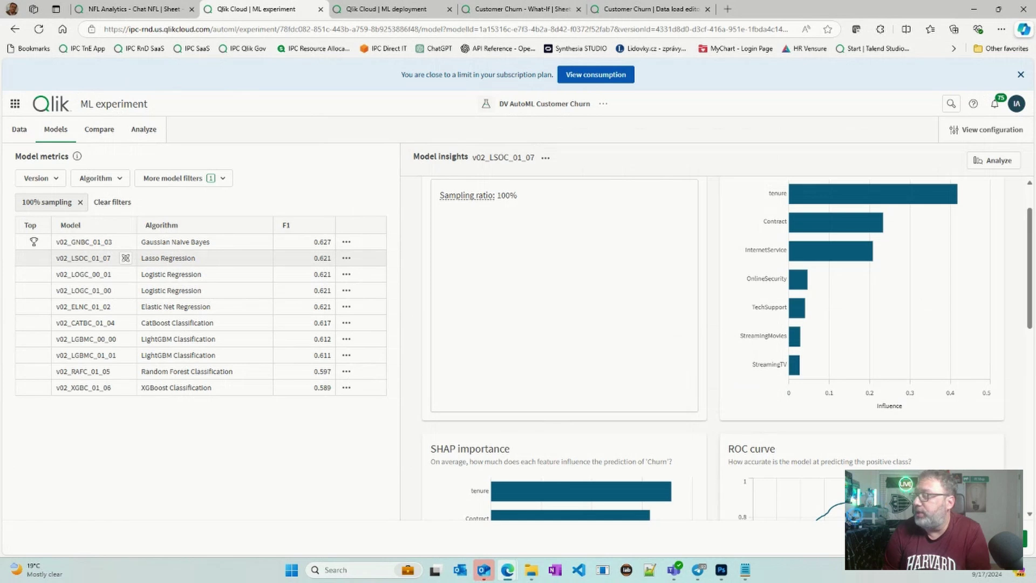
pyautogui.click(986, 129)
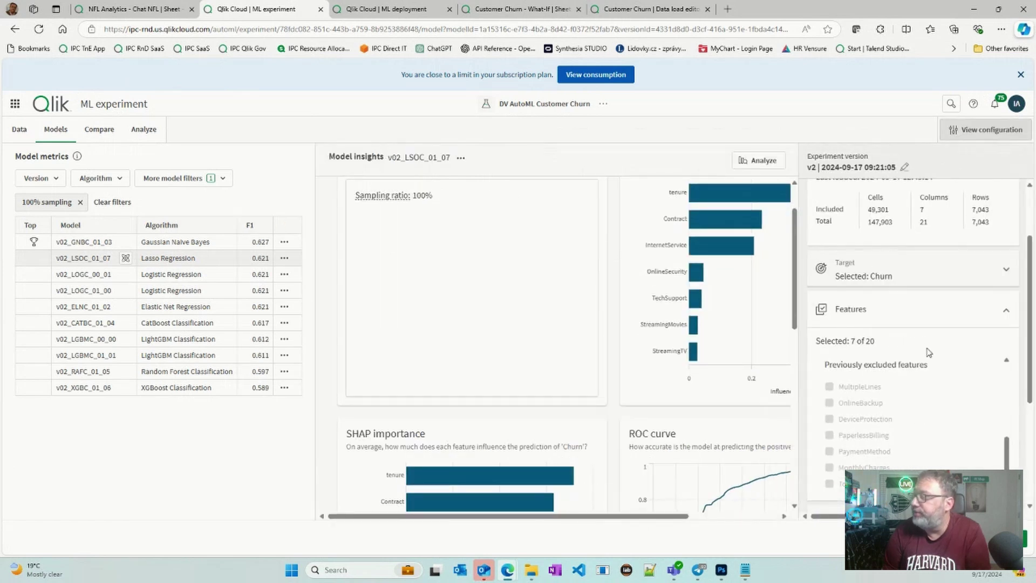
pyautogui.scroll(-2, 901, 393)
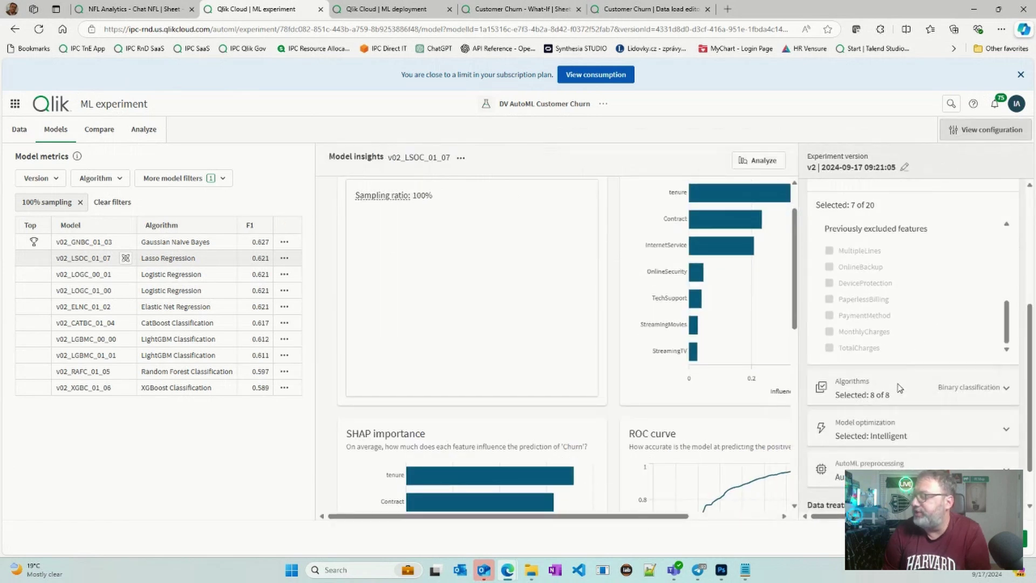
pyautogui.scroll(3, 900, 384)
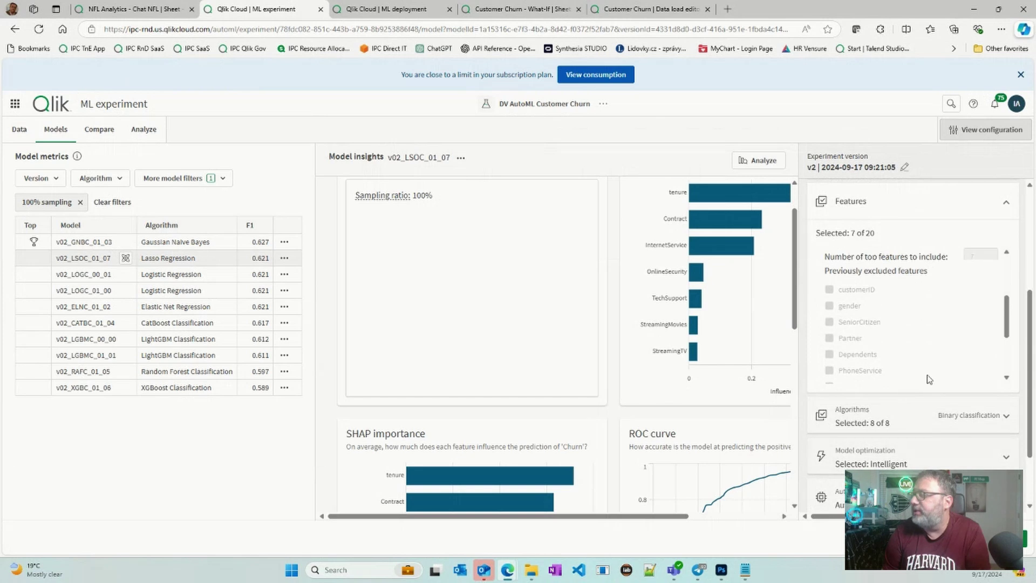
# Step: Start a new draft version of the experiment and review its included and previously excluded features
pyautogui.click(998, 538)
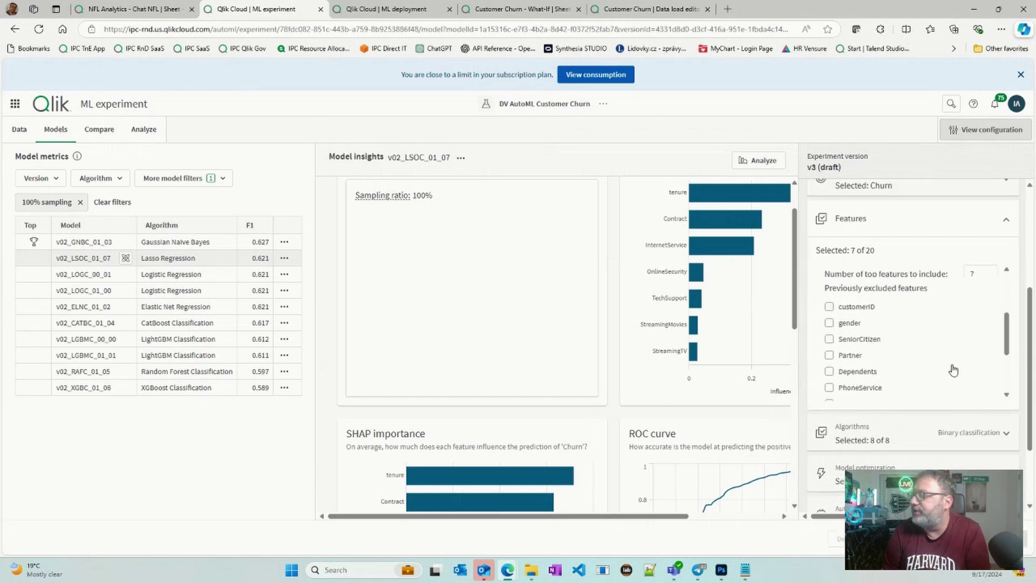
pyautogui.scroll(3, 916, 333)
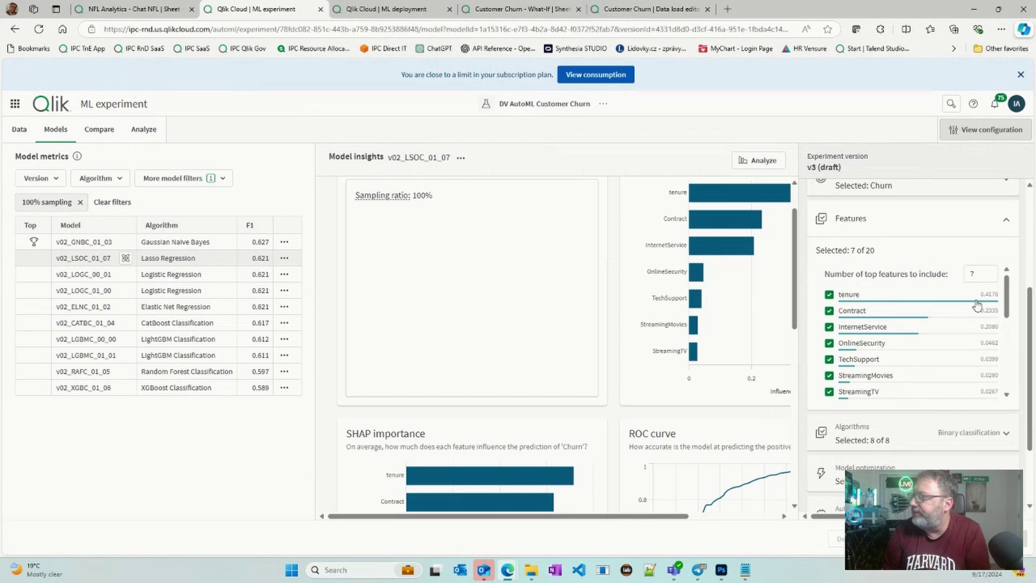
pyautogui.scroll(-1, 975, 344)
pyautogui.scroll(-4, 974, 345)
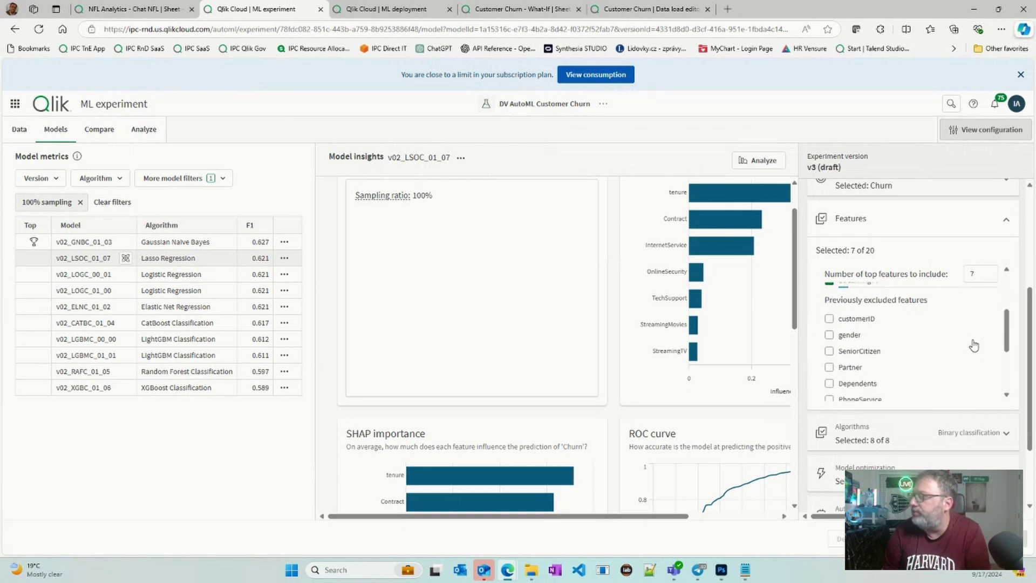
pyautogui.scroll(-2, 890, 372)
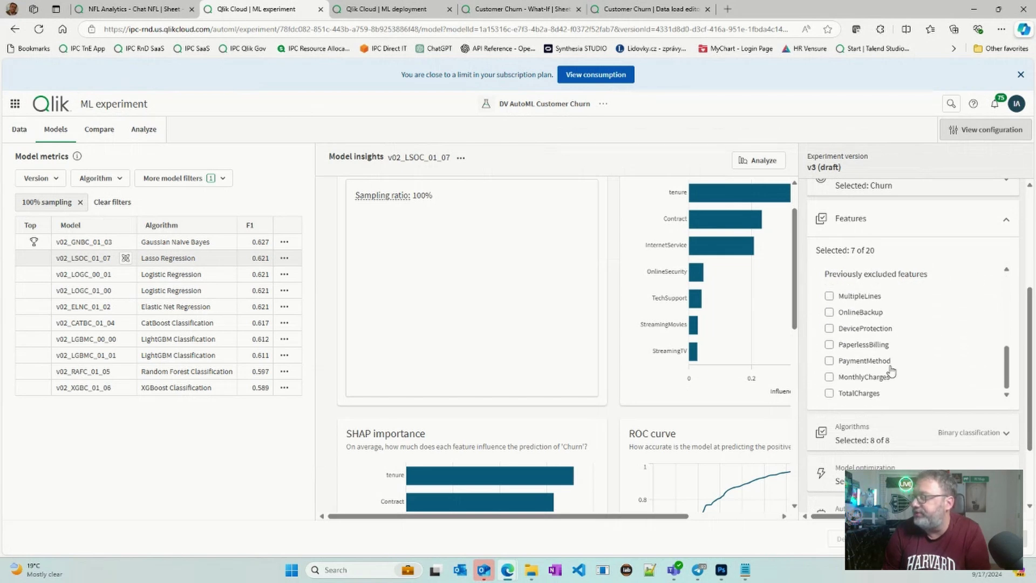
pyautogui.scroll(5, 890, 370)
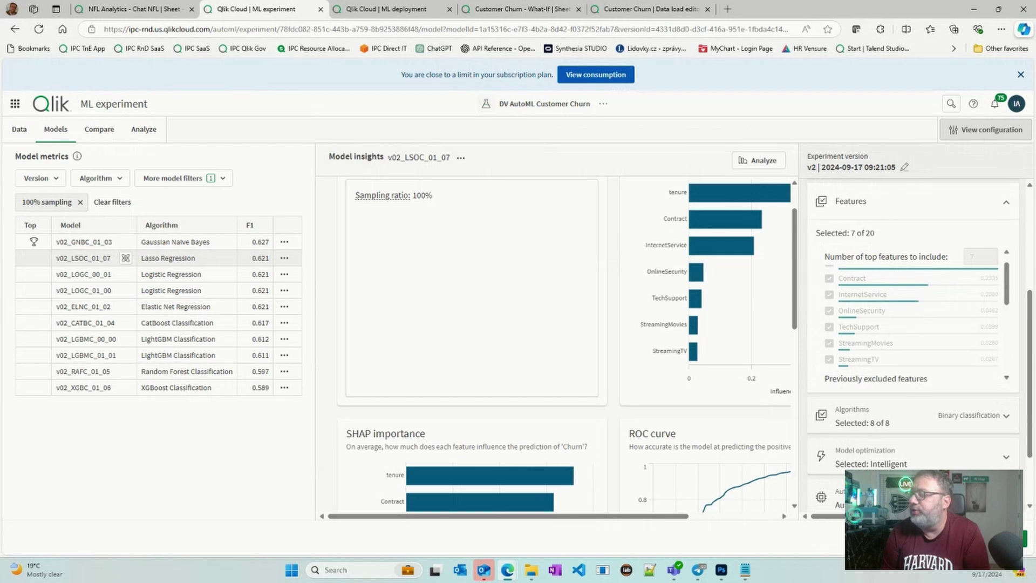
# Step: Review the new ML deployment settings for model v02_LSOC_01_07 and cancel without deploying
pyautogui.click(1006, 539)
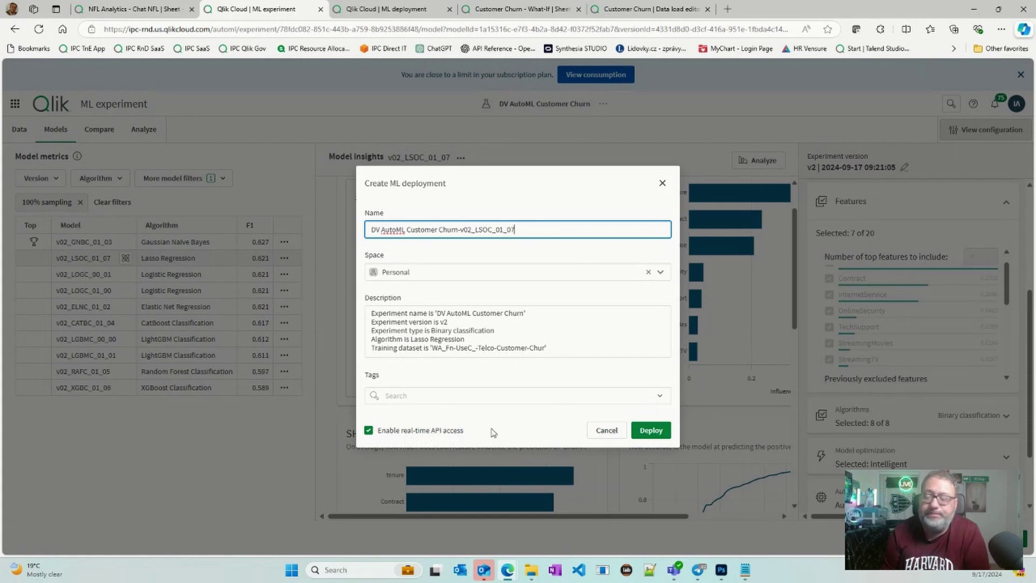
pyautogui.click(602, 432)
# Step: Activate the model on the DV DEPLOY AutoML Customer Churn deployment page and dismiss the notification
pyautogui.click(400, 16)
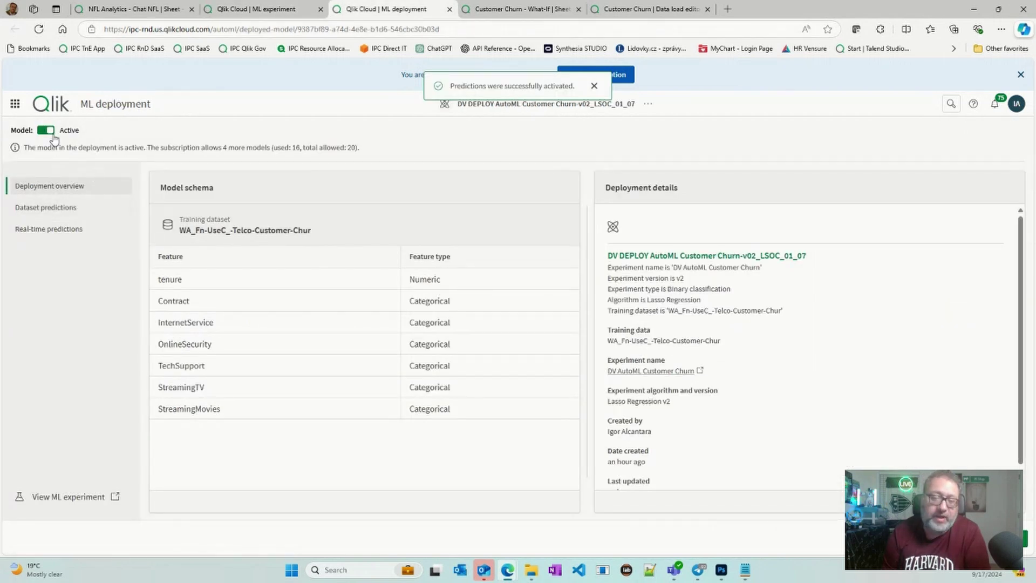
pyautogui.click(45, 130)
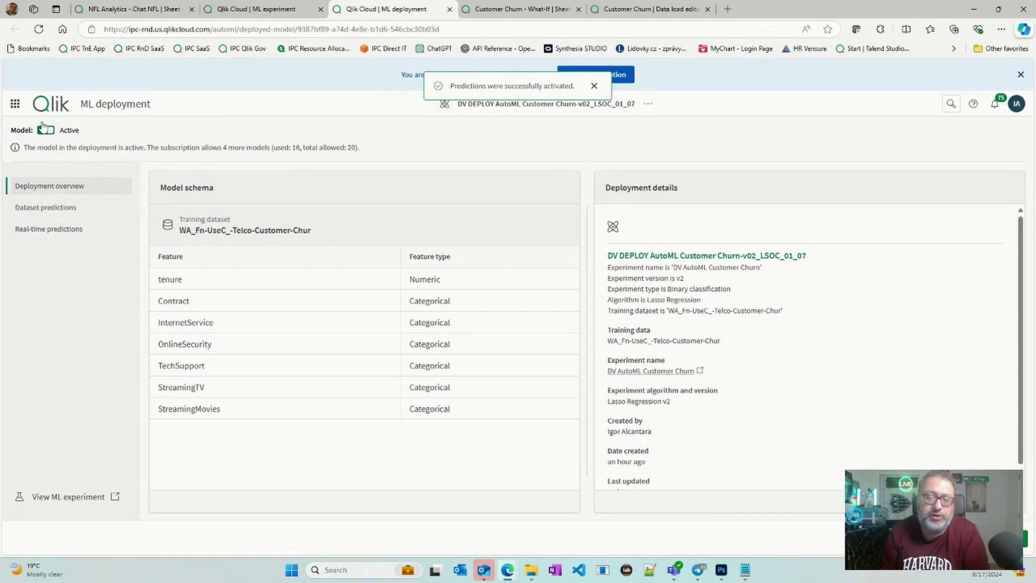
pyautogui.click(44, 129)
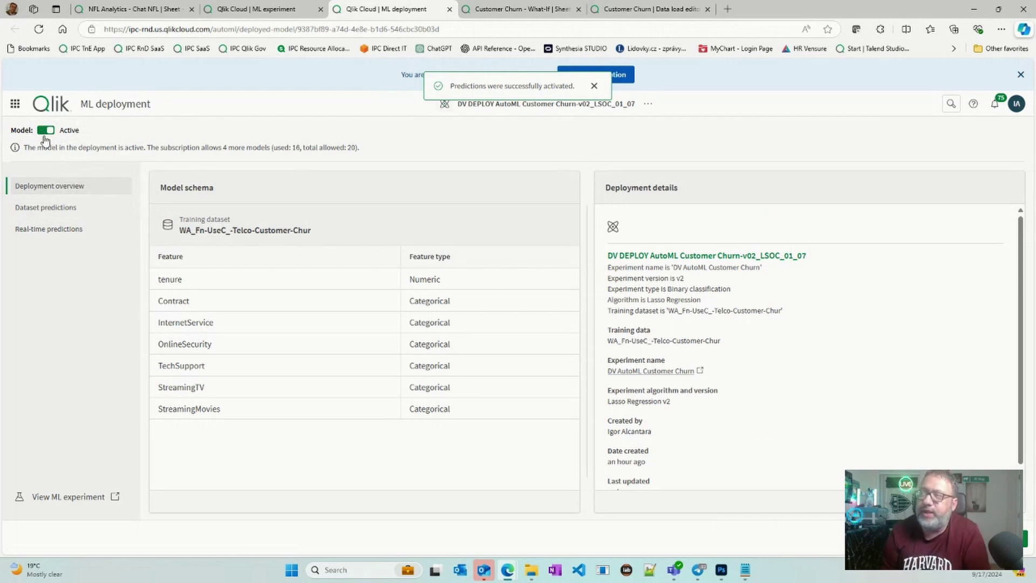
pyautogui.click(593, 86)
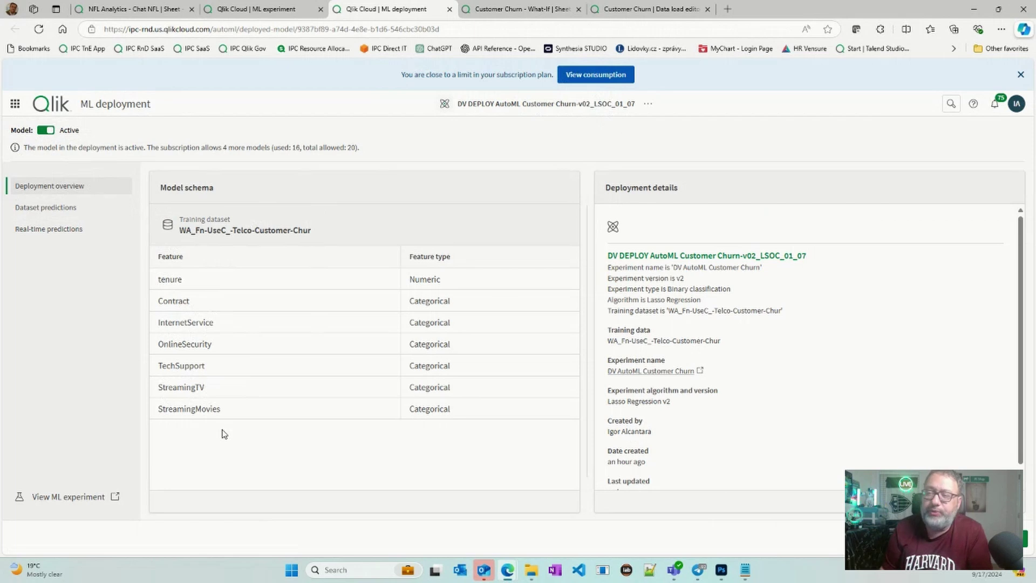
# Step: Open the AutoML section of the Customer Churn app's data load script
pyautogui.click(513, 11)
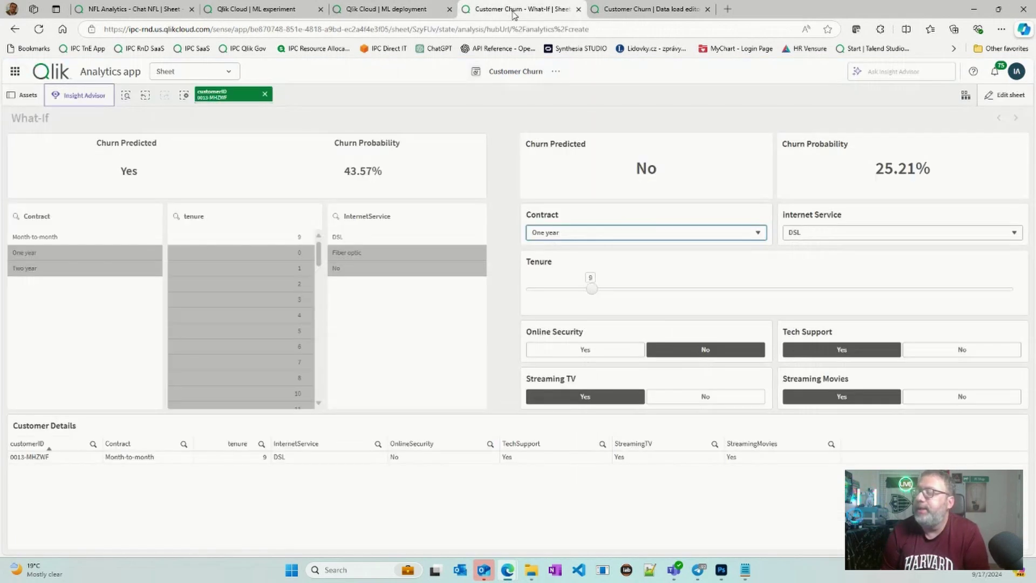
pyautogui.click(628, 12)
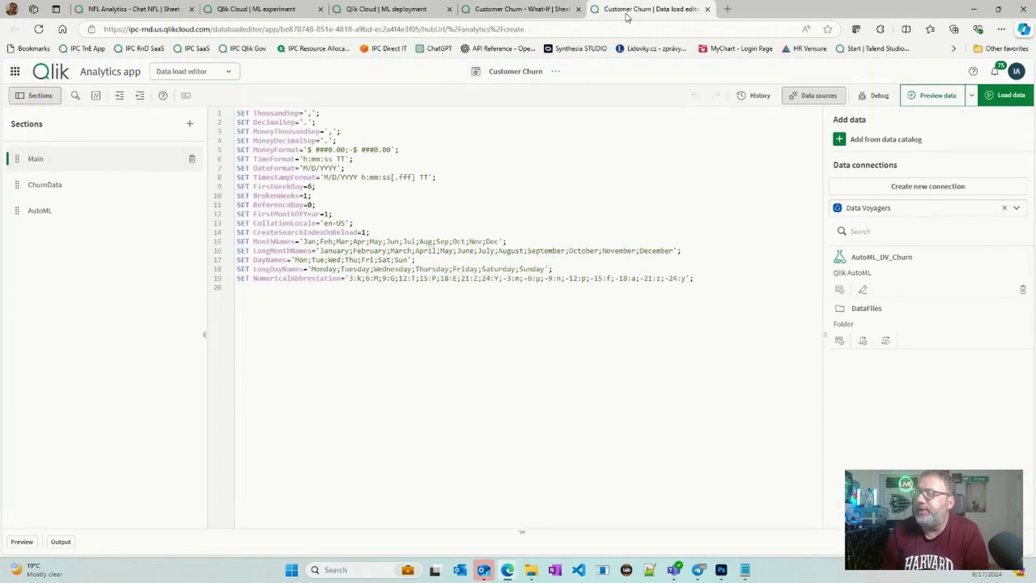
pyautogui.click(48, 210)
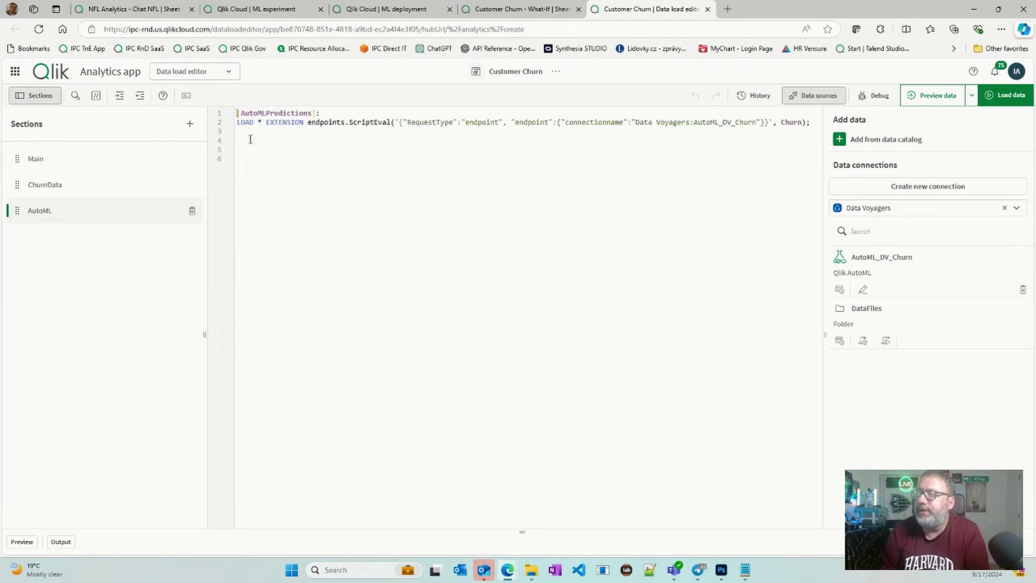
# Step: Clear the AutoML section's script, copy the Churn table name from the ChurnData section, and return to the AutoML section
pyautogui.hotkey('ctrl', 'a')
pyautogui.press('Delete')
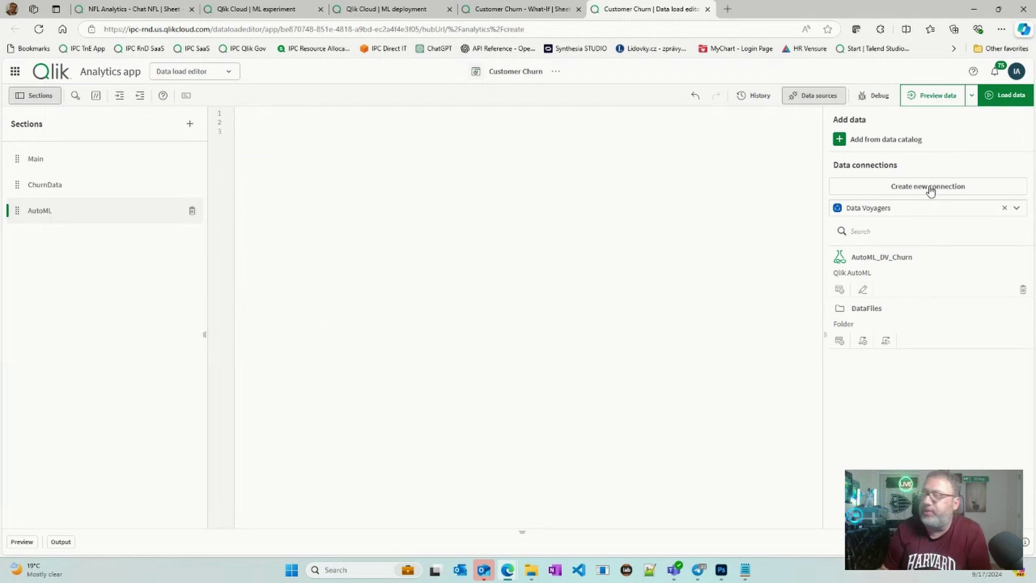
pyautogui.click(91, 190)
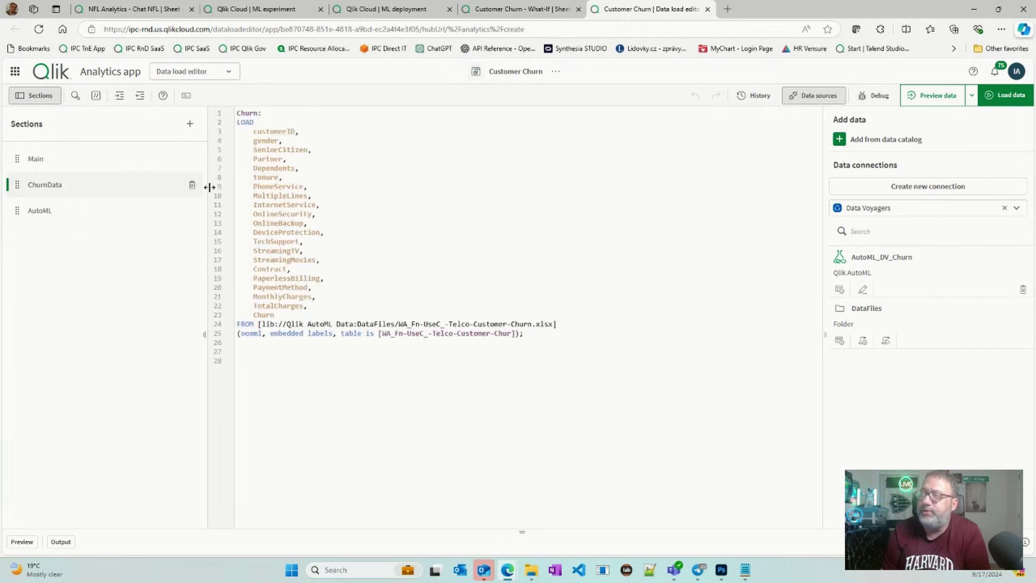
pyautogui.doubleClick(246, 113)
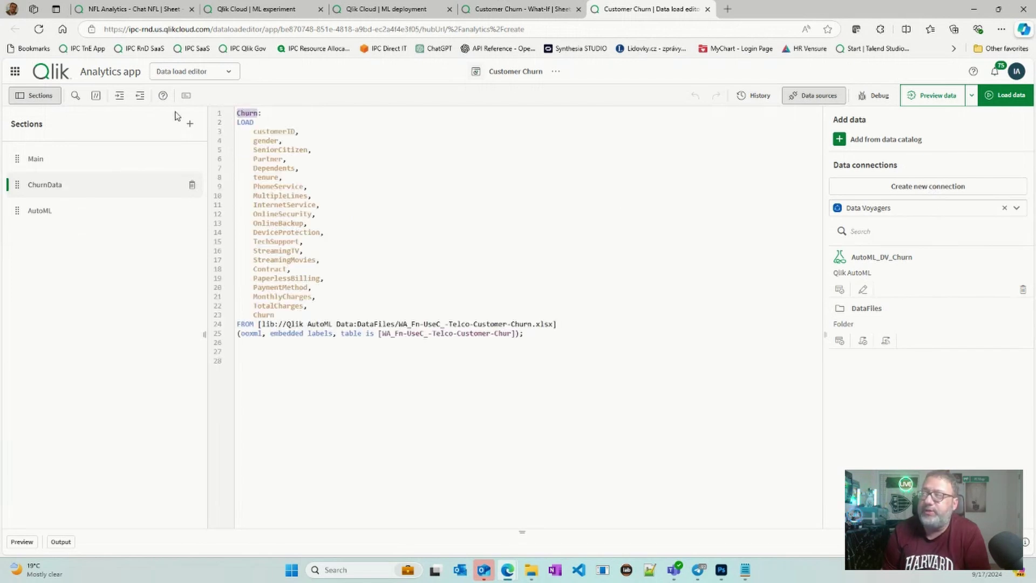
pyautogui.rightClick(248, 111)
pyautogui.click(310, 180)
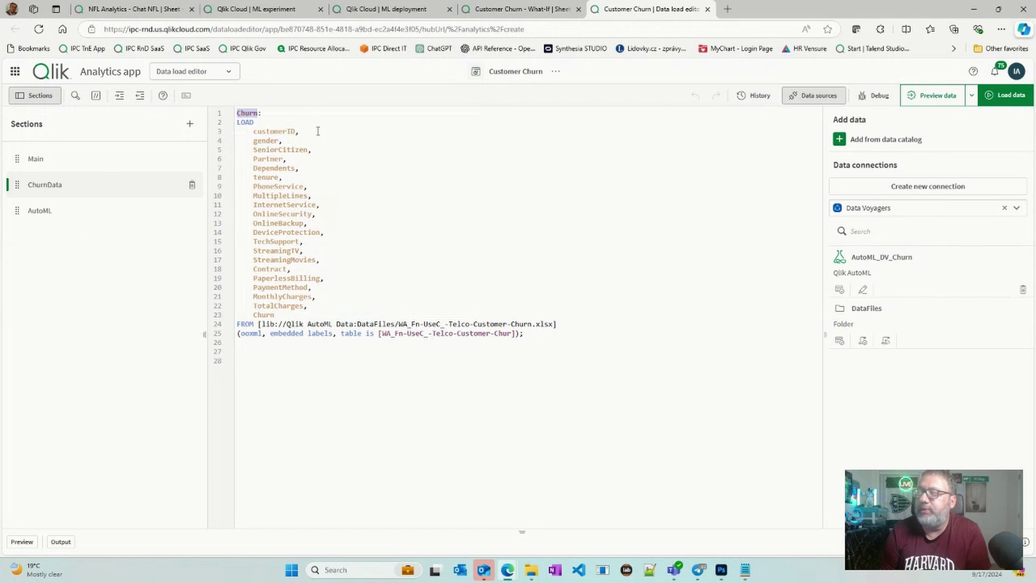
pyautogui.click(60, 214)
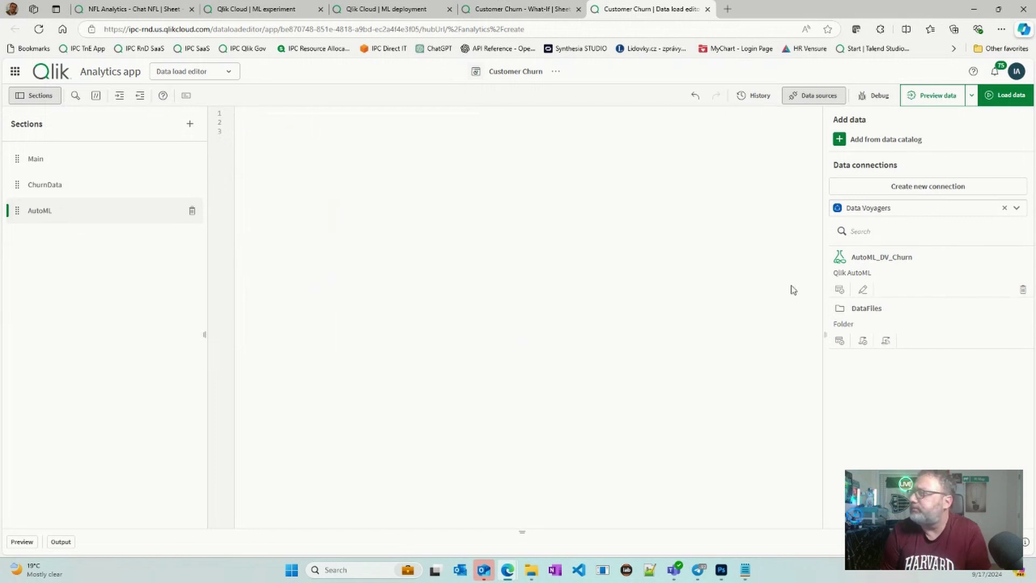
# Step: Start a new Qlik AutoML connection in the Data Voyagers space using the DV DEPLOY AutoML Customer Churn-v02_LSOC_01_07 deployment
pyautogui.click(900, 188)
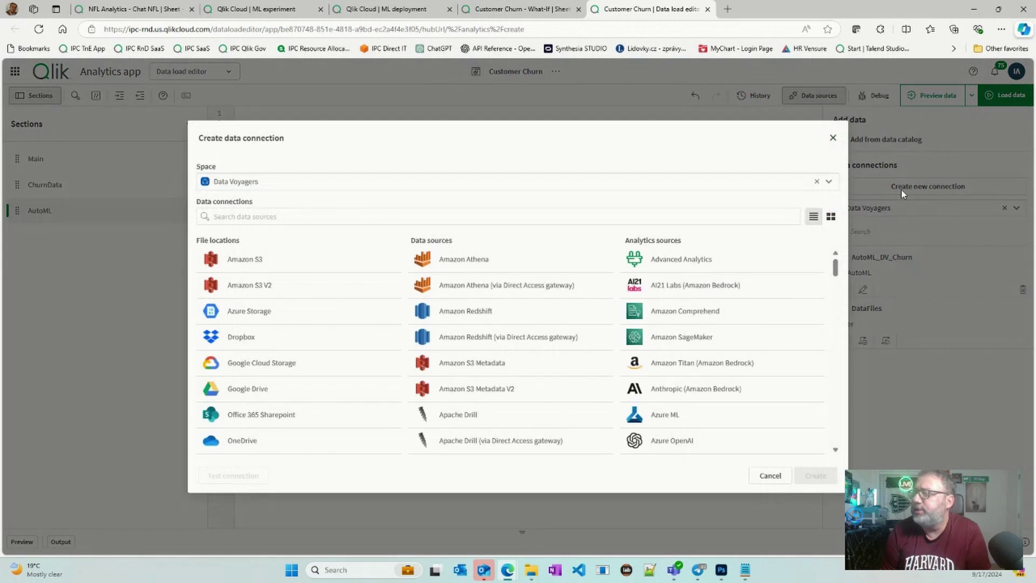
pyautogui.scroll(-5, 721, 324)
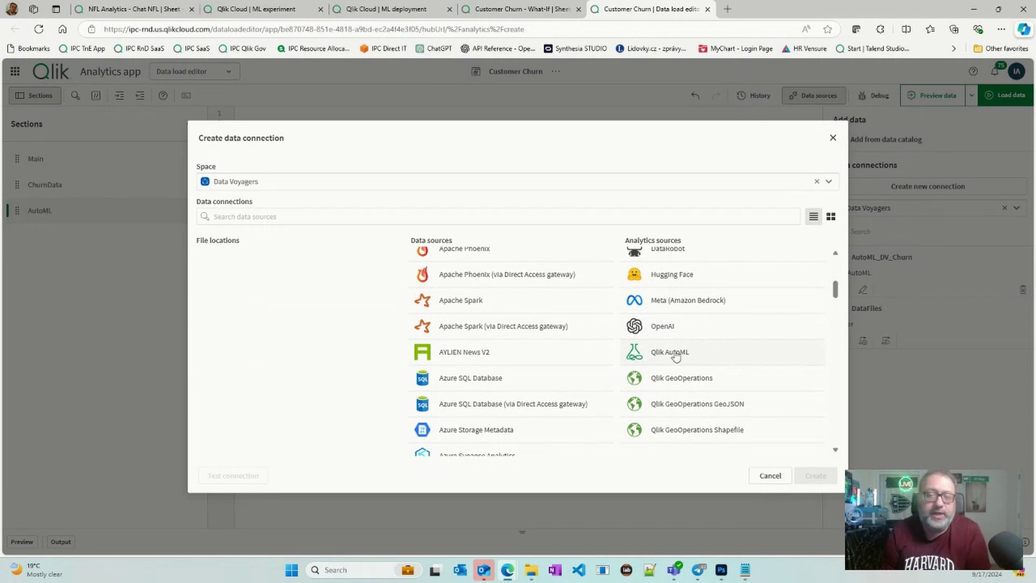
pyautogui.click(676, 357)
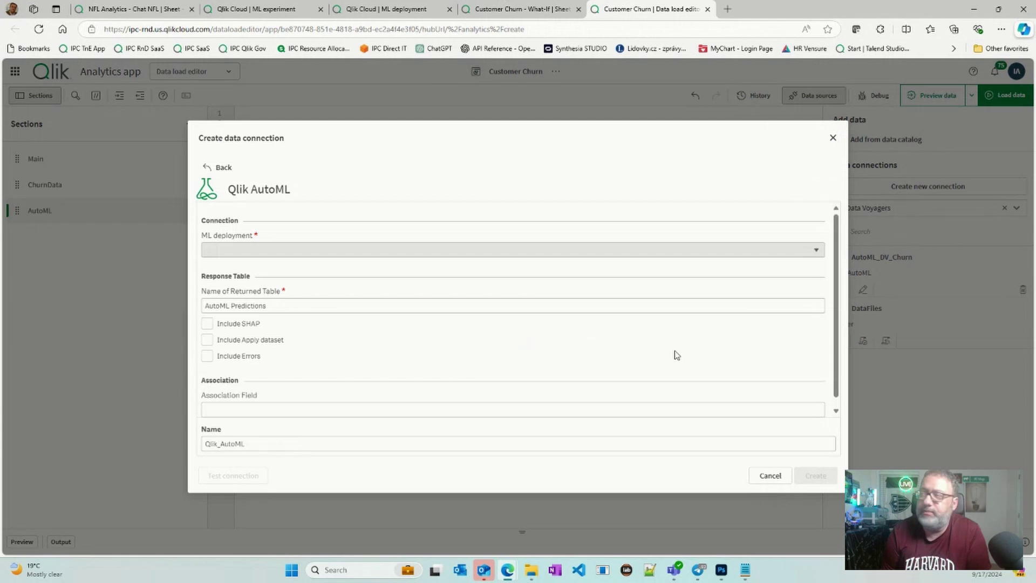
pyautogui.click(275, 250)
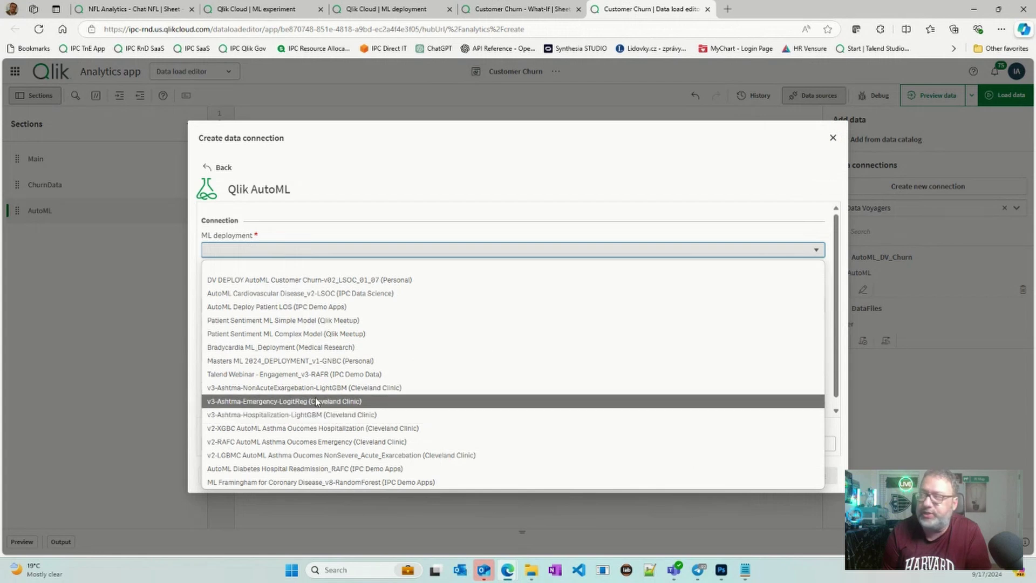
pyautogui.click(274, 280)
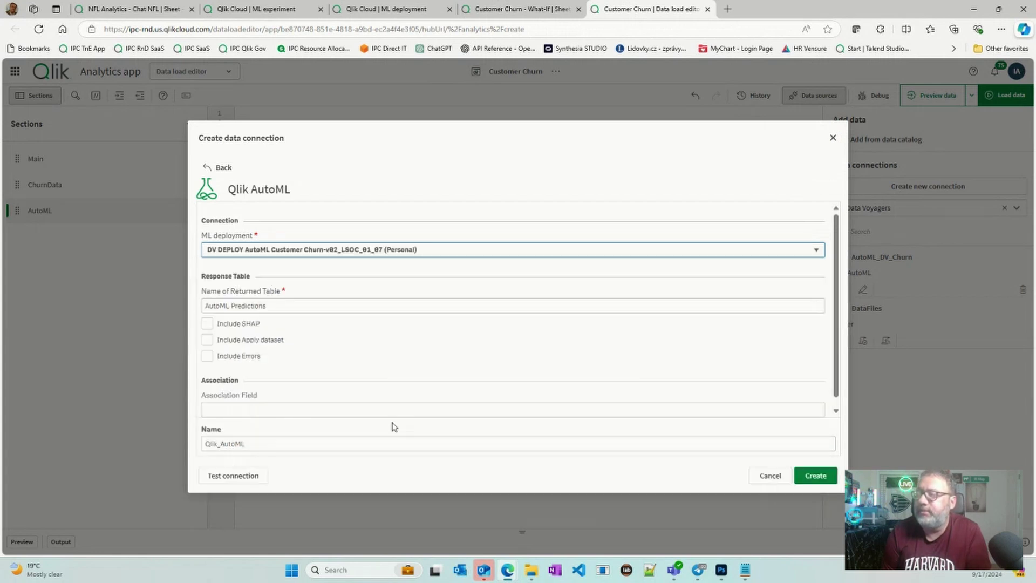
# Step: Name the connection's returned table AutoMLPredictions and set its association field to customerID
pyautogui.tripleClick(289, 306)
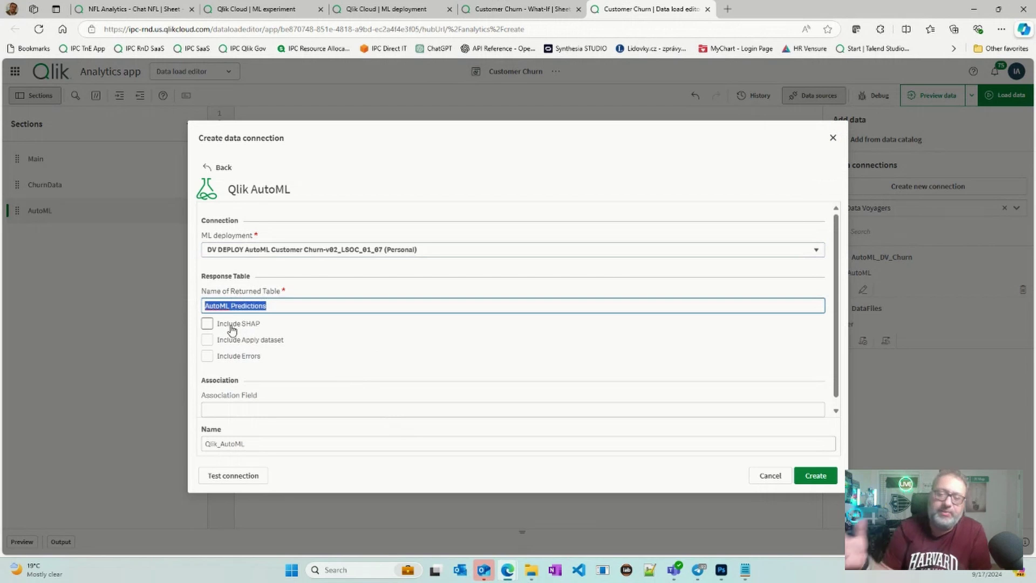
pyautogui.press('End')
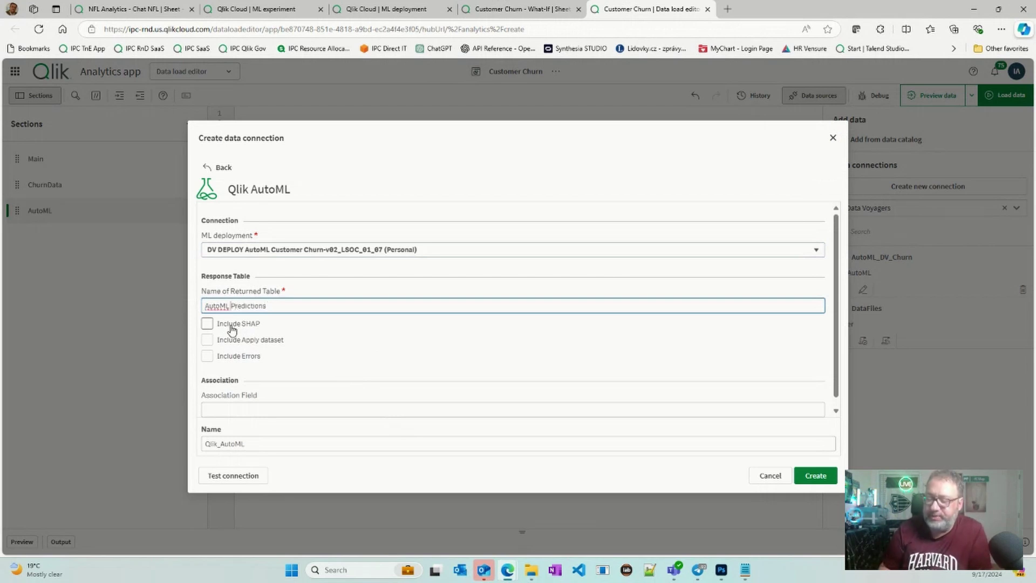
pyautogui.press('BackSpace')
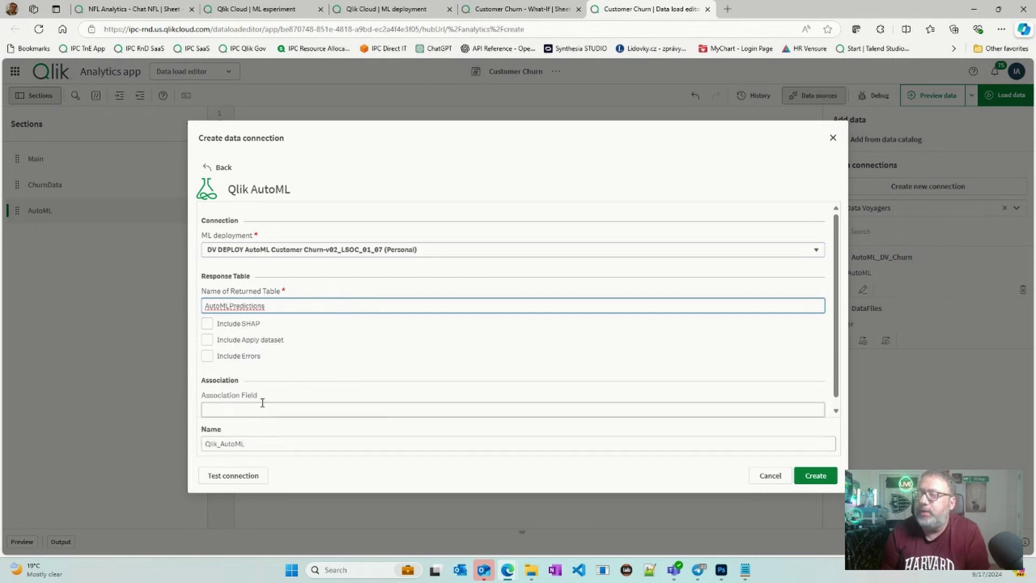
pyautogui.click(276, 415)
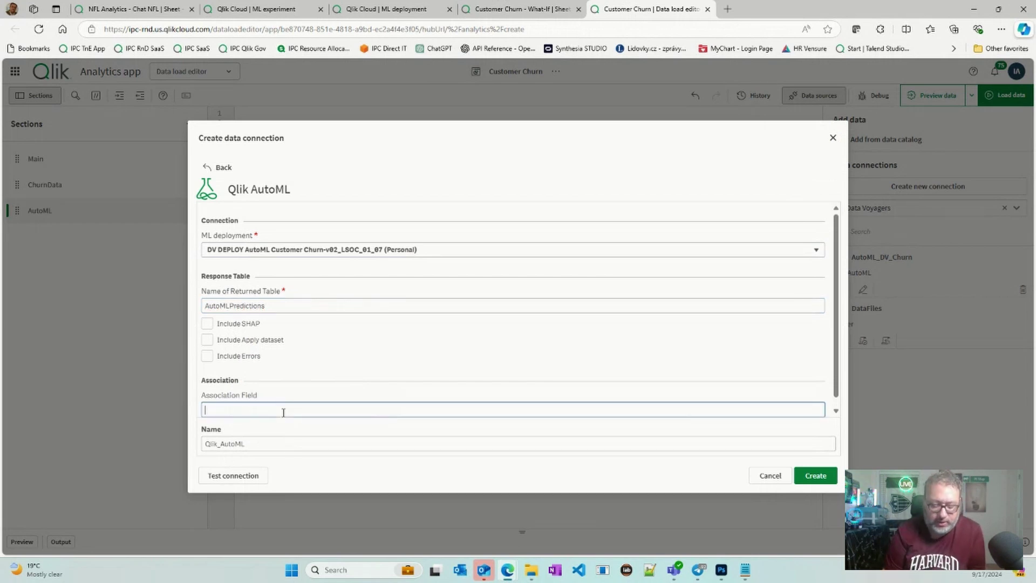
pyautogui.write('cust')
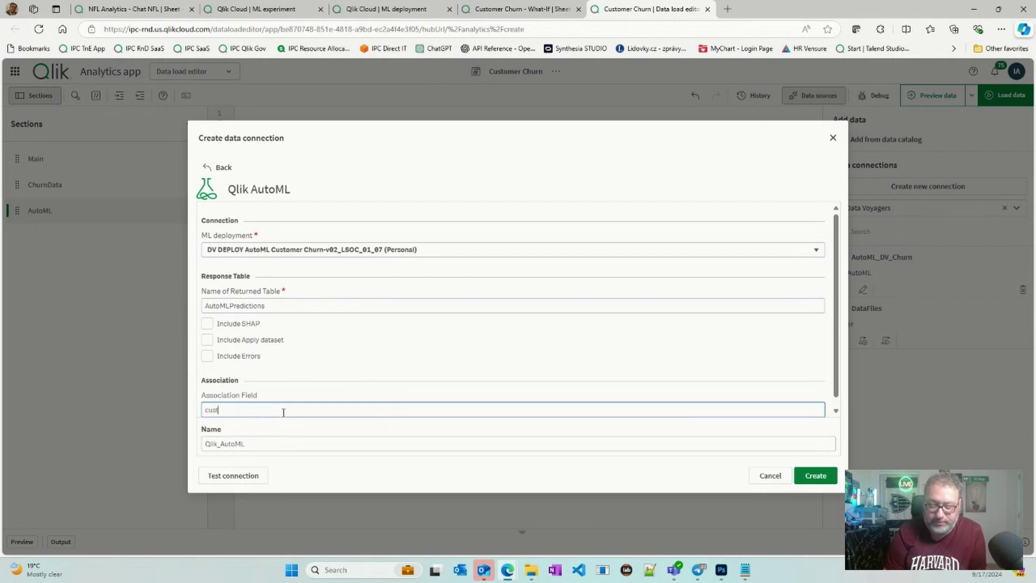
pyautogui.write('omerID')
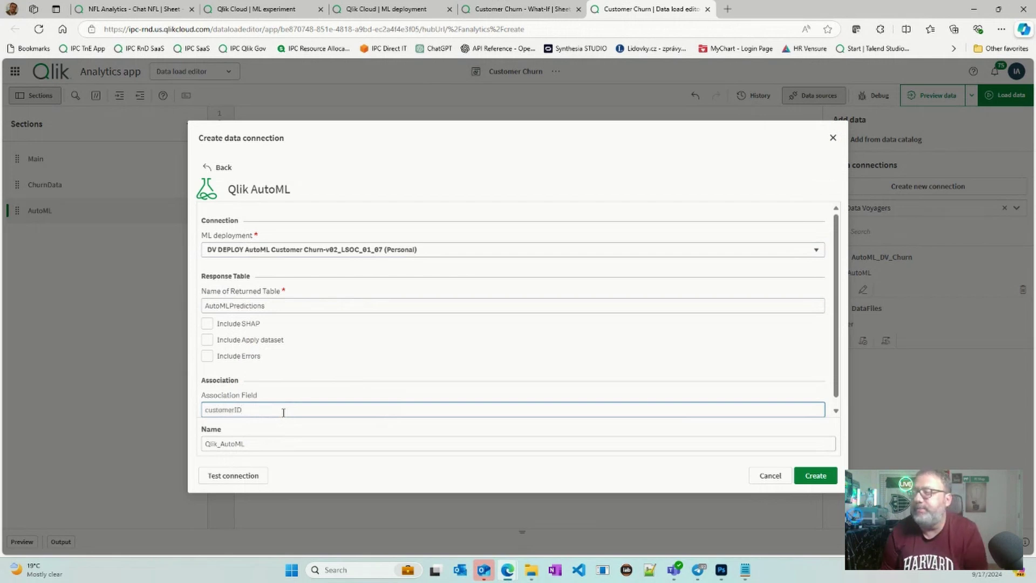
# Step: Test the new Qlik_AutoML connection and cancel without creating it
pyautogui.scroll(-1, 287, 435)
pyautogui.click(296, 439)
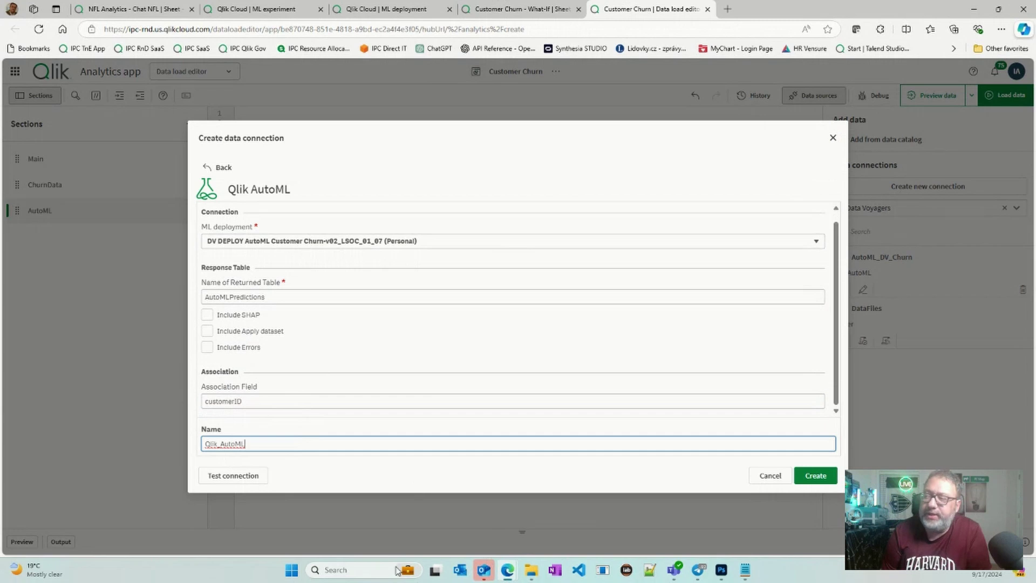
pyautogui.click(261, 479)
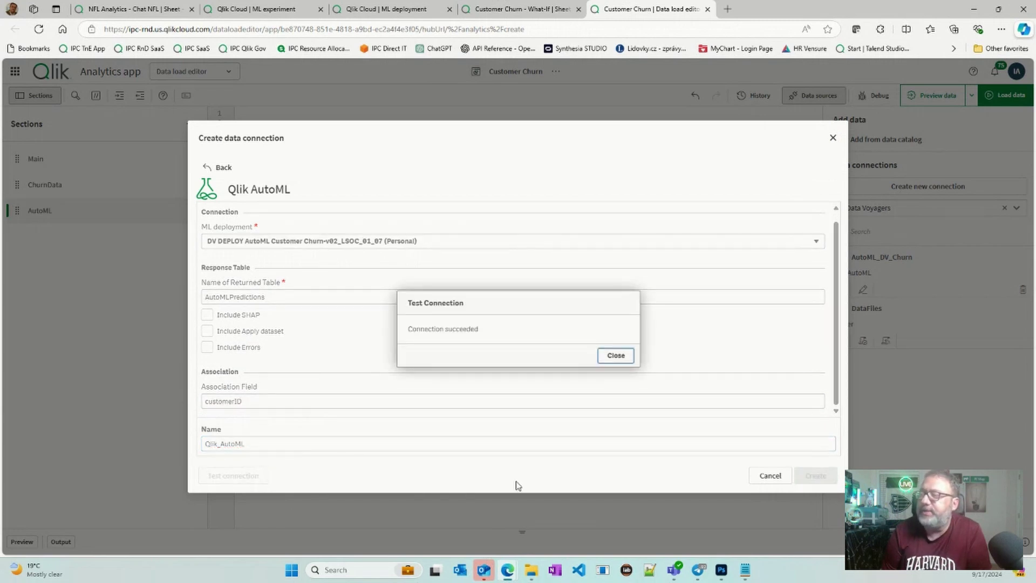
pyautogui.click(616, 355)
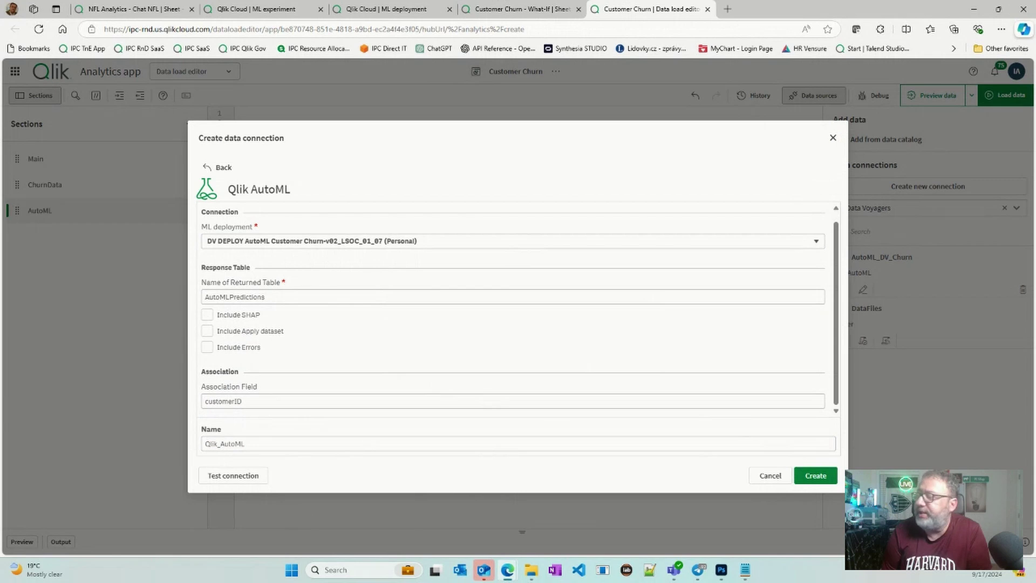
pyautogui.click(777, 478)
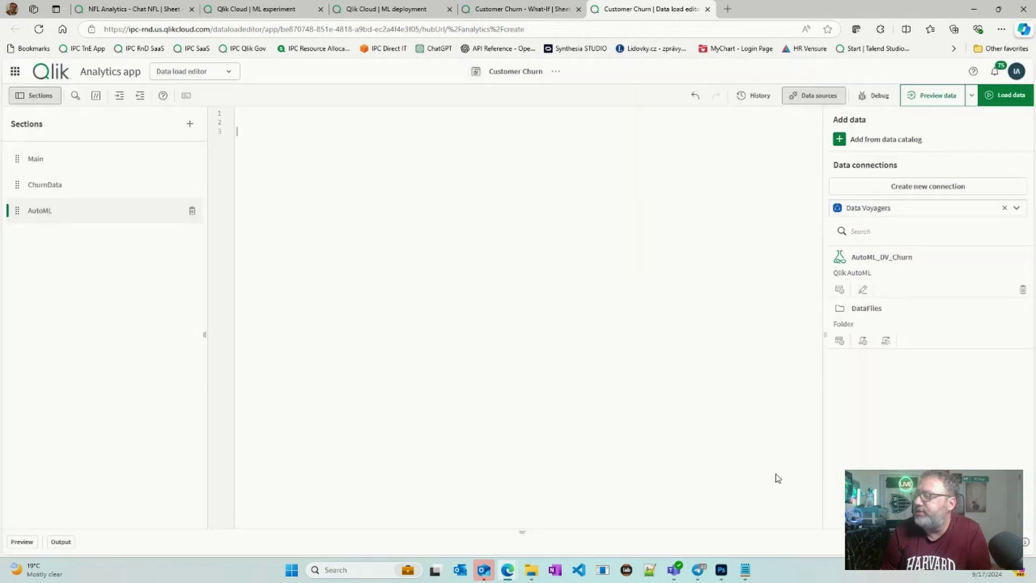
pyautogui.click(840, 290)
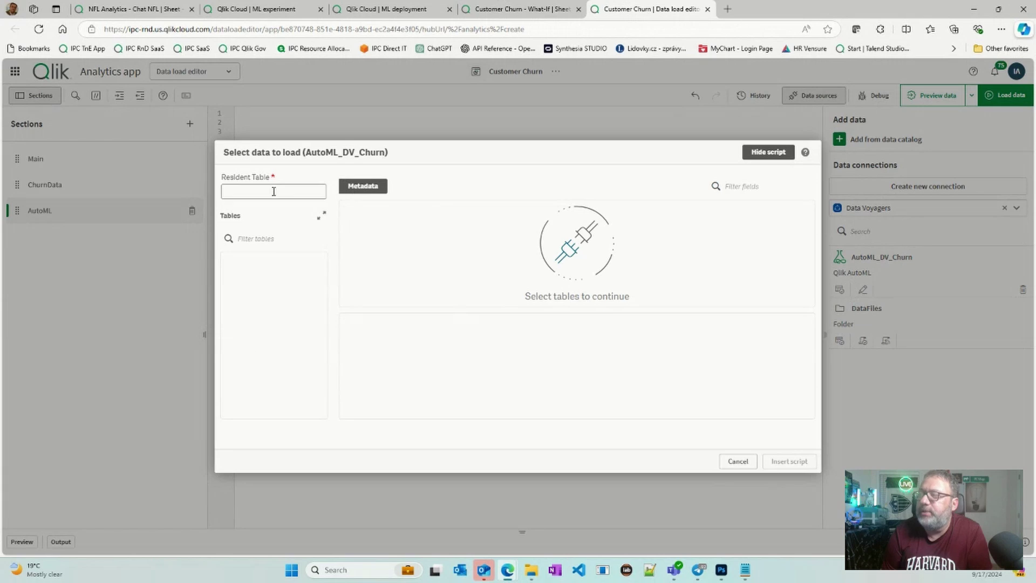
pyautogui.click(274, 191)
pyautogui.click(738, 461)
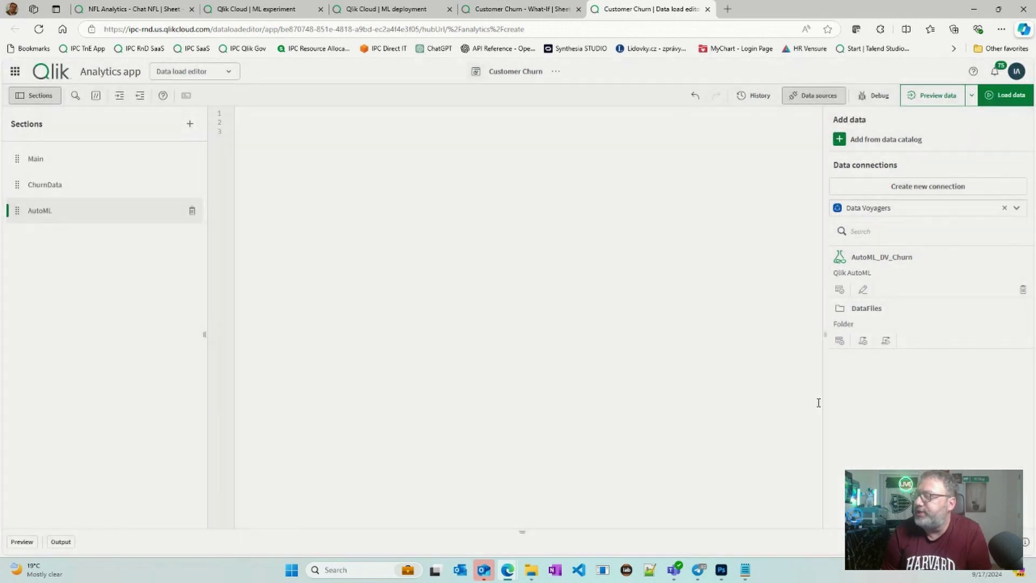
# Step: Insert the AutoMLPredictions load script from the AutoML_DV_Churn connection, using Churn as the resident table
pyautogui.click(840, 289)
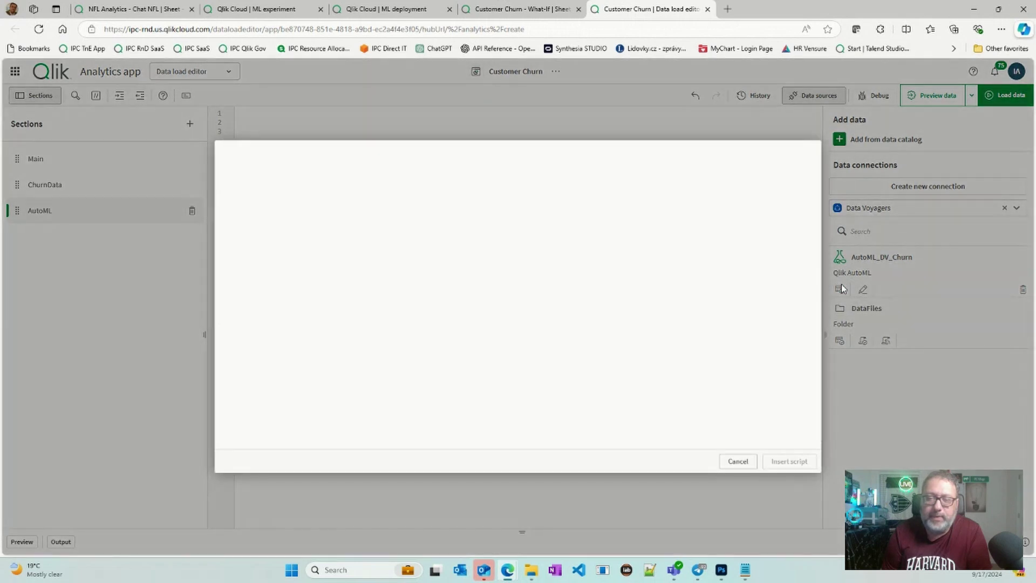
pyautogui.click(295, 196)
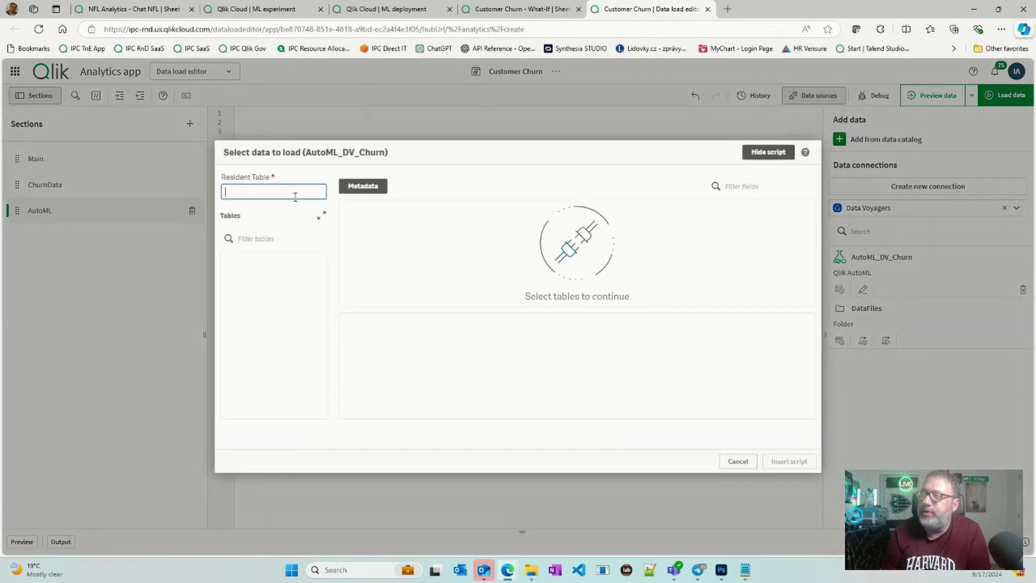
pyautogui.write('Churn')
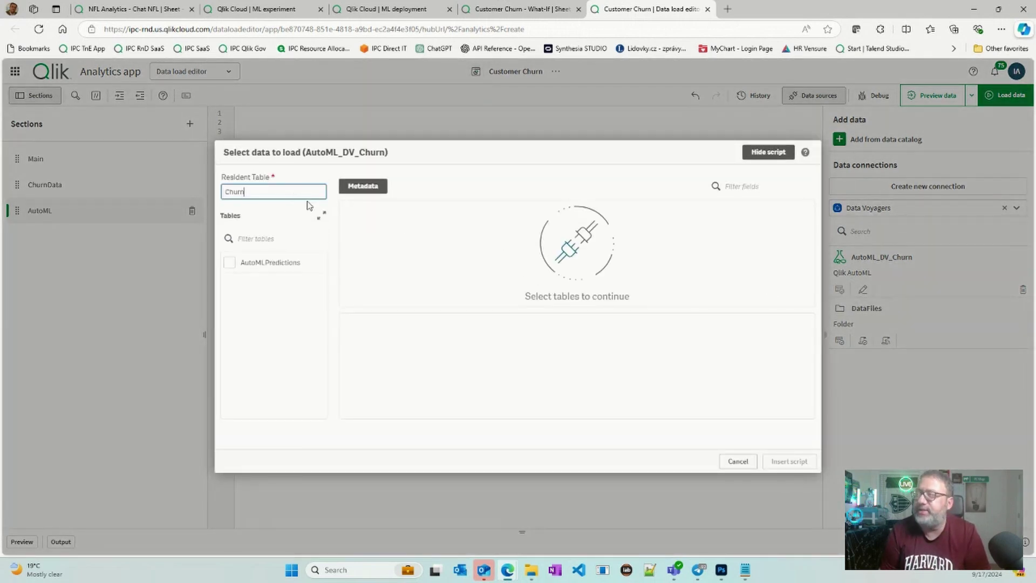
pyautogui.click(229, 263)
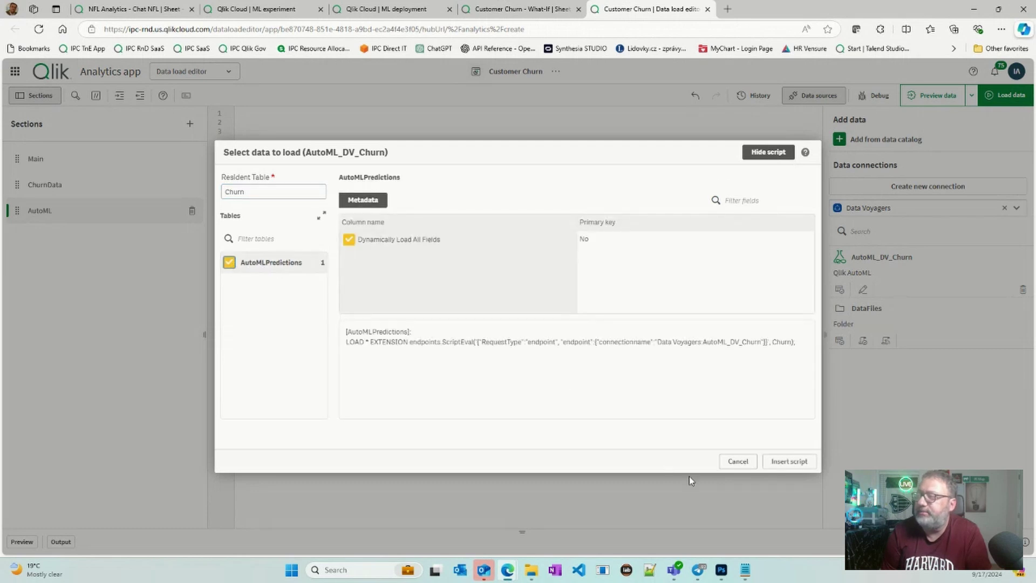
pyautogui.click(789, 462)
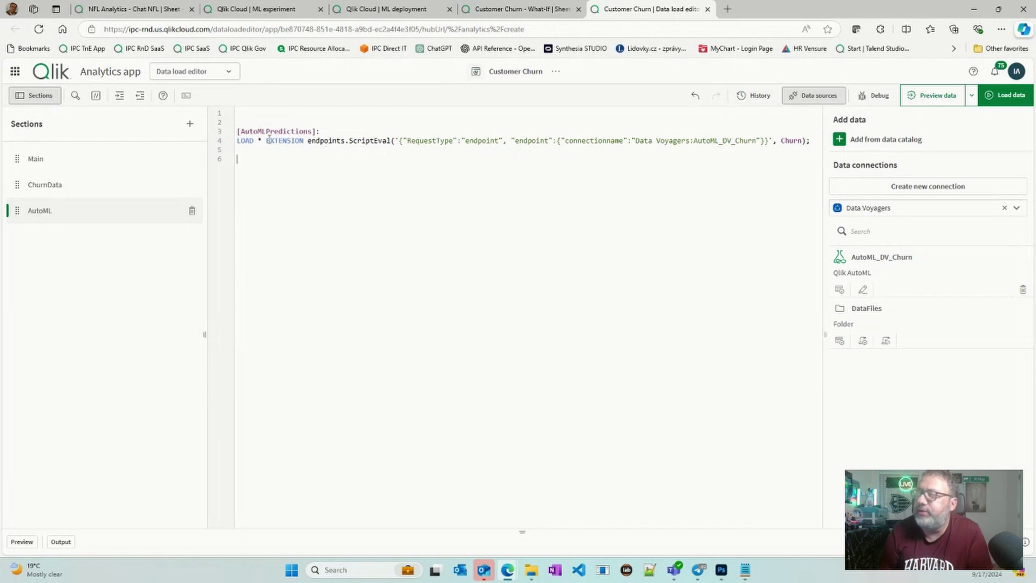
# Step: Examine the EXTENSION endpoints.ScriptEval call and its request arguments in the AutoML script
pyautogui.moveTo(266, 141); pyautogui.dragTo(287, 142)
pyautogui.click(317, 142)
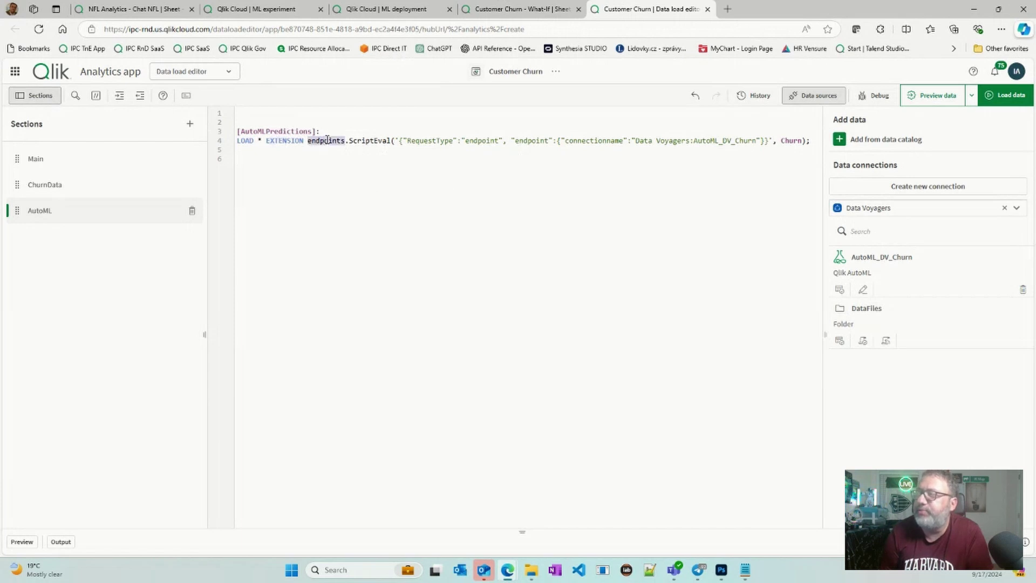
pyautogui.click(391, 141)
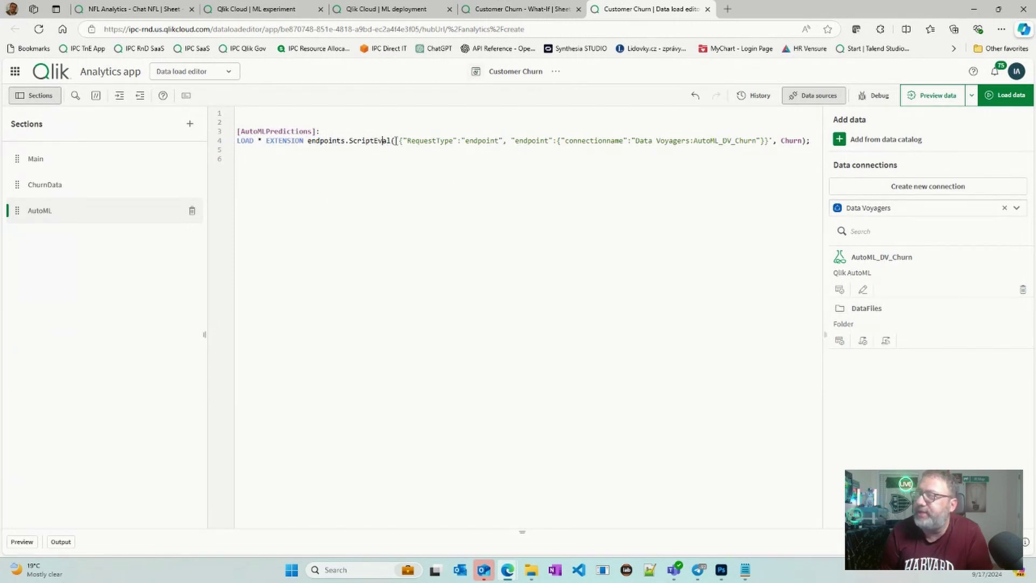
pyautogui.moveTo(395, 141); pyautogui.dragTo(815, 139)
pyautogui.click(701, 184)
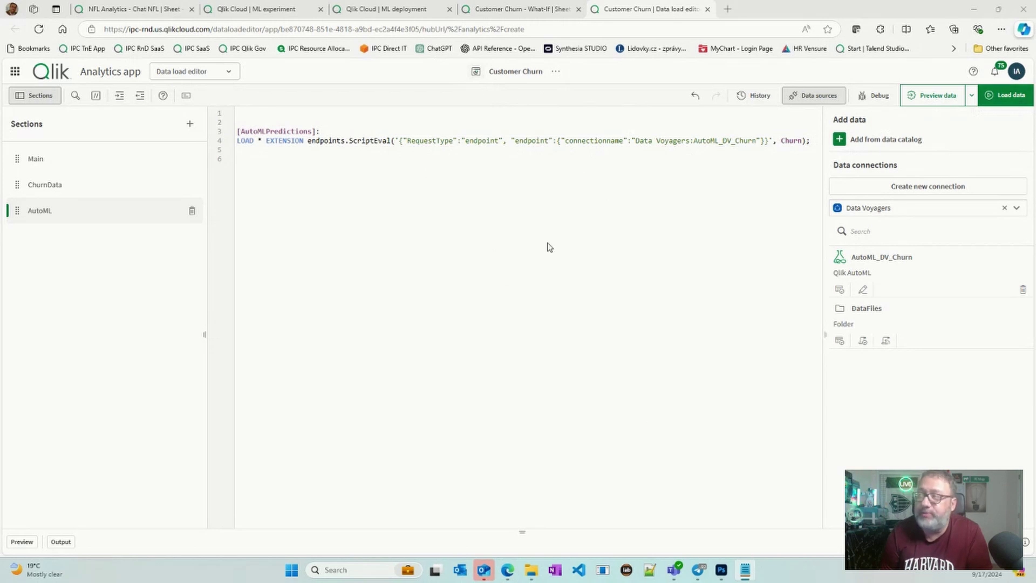
# Step: Open the app's data model and preview the data in the AutoMLPredictions table
pyautogui.click(229, 75)
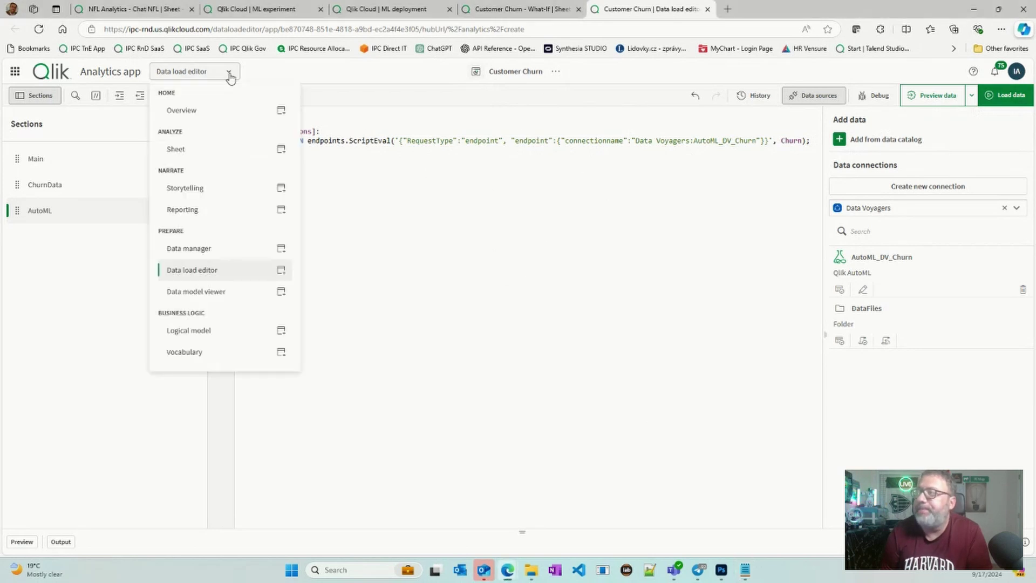
pyautogui.click(219, 291)
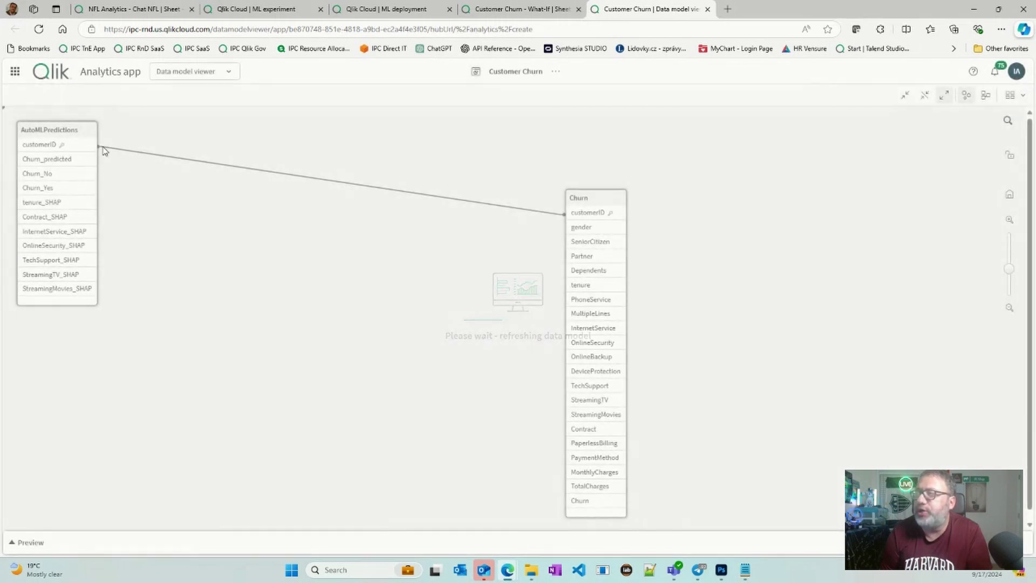
pyautogui.click(66, 132)
pyautogui.click(61, 541)
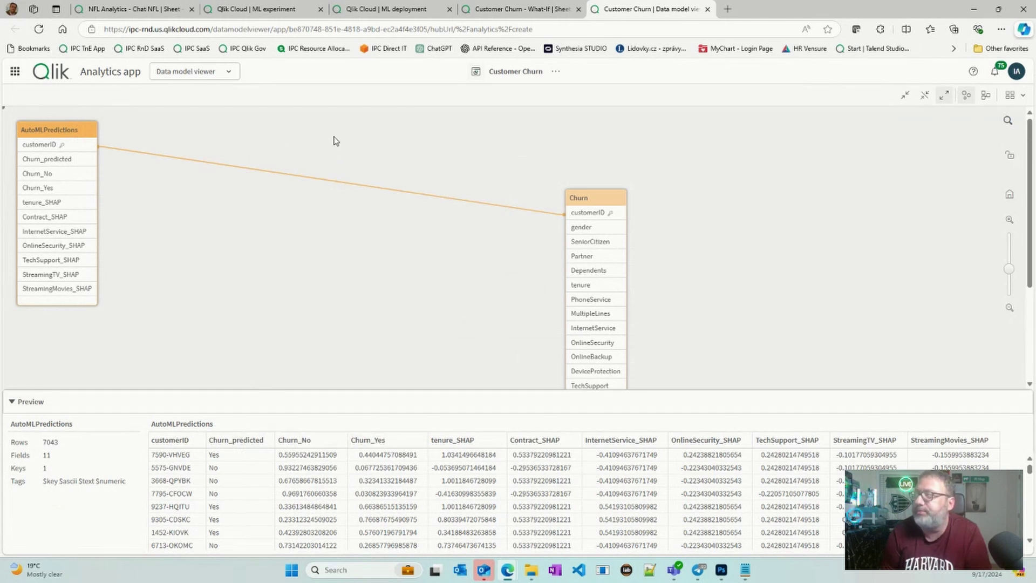
# Step: Revisit the What-If sheet and the model schema of the DV DEPLOY AutoML Customer Churn deployment
pyautogui.click(499, 8)
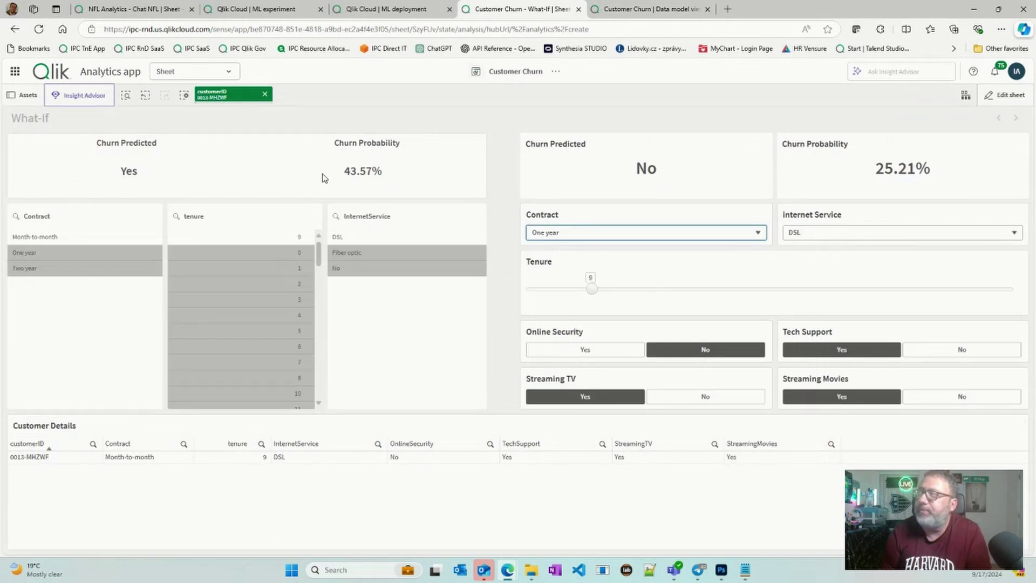
pyautogui.click(396, 10)
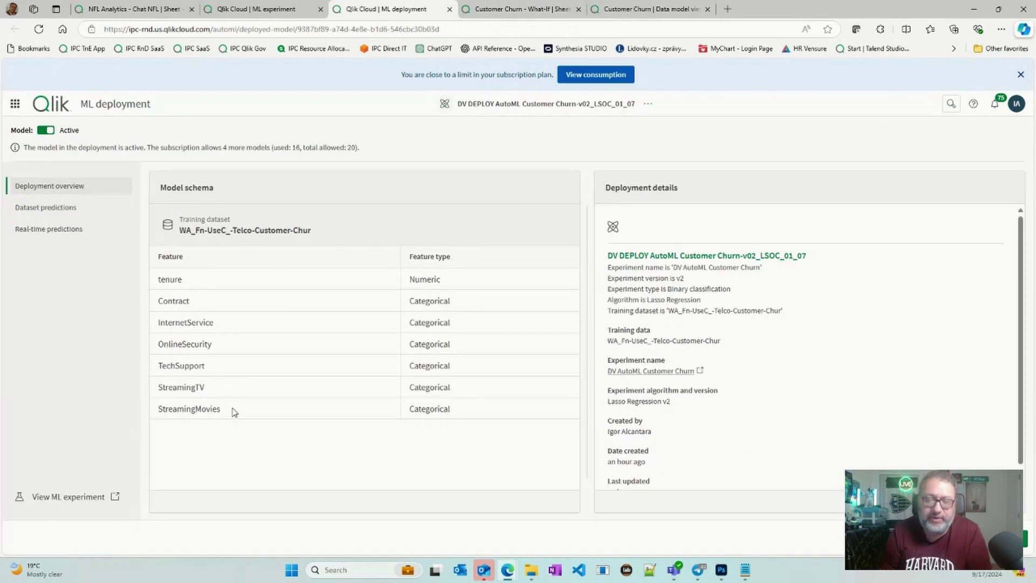
# Step: Put the What-If sheet into edit mode and inspect the show condition expression of the Condition chart in the real-time prediction container
pyautogui.click(518, 9)
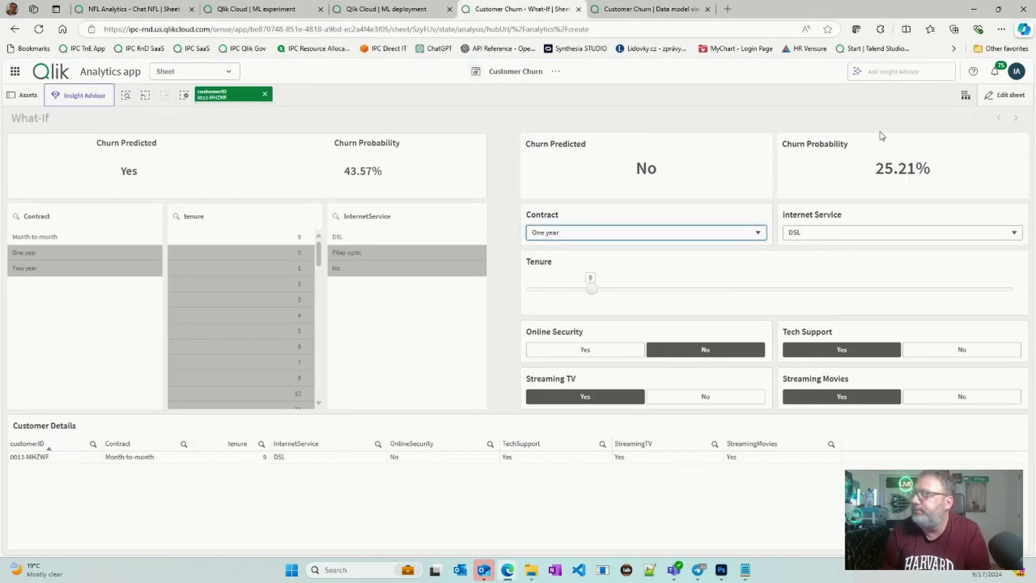
pyautogui.click(1003, 94)
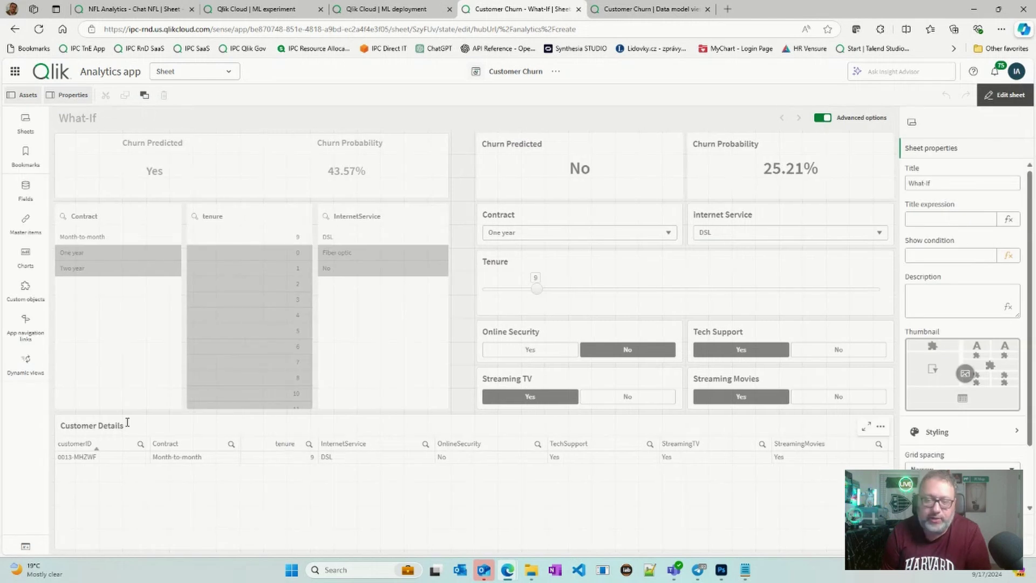
pyautogui.click(993, 98)
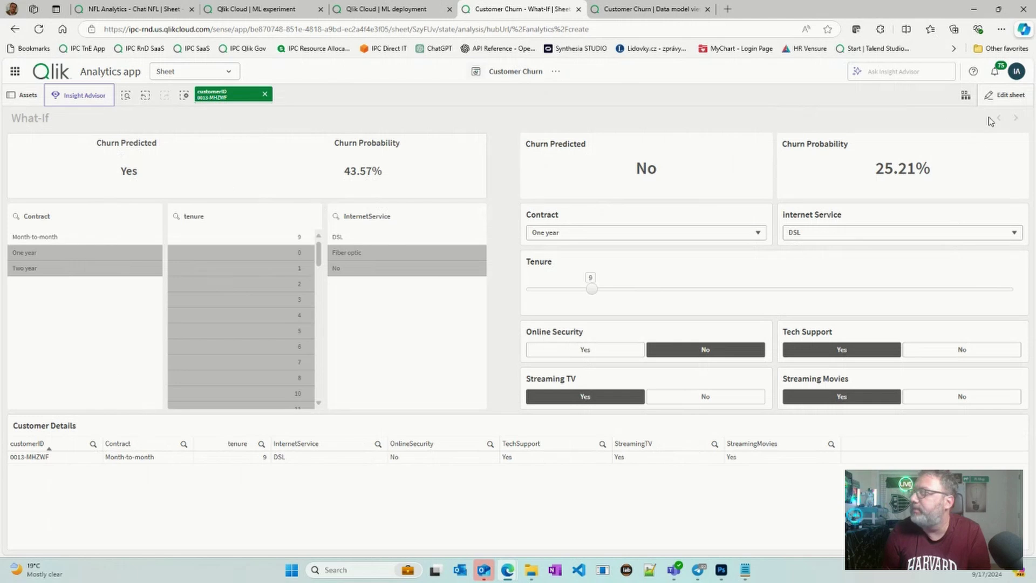
pyautogui.click(1005, 94)
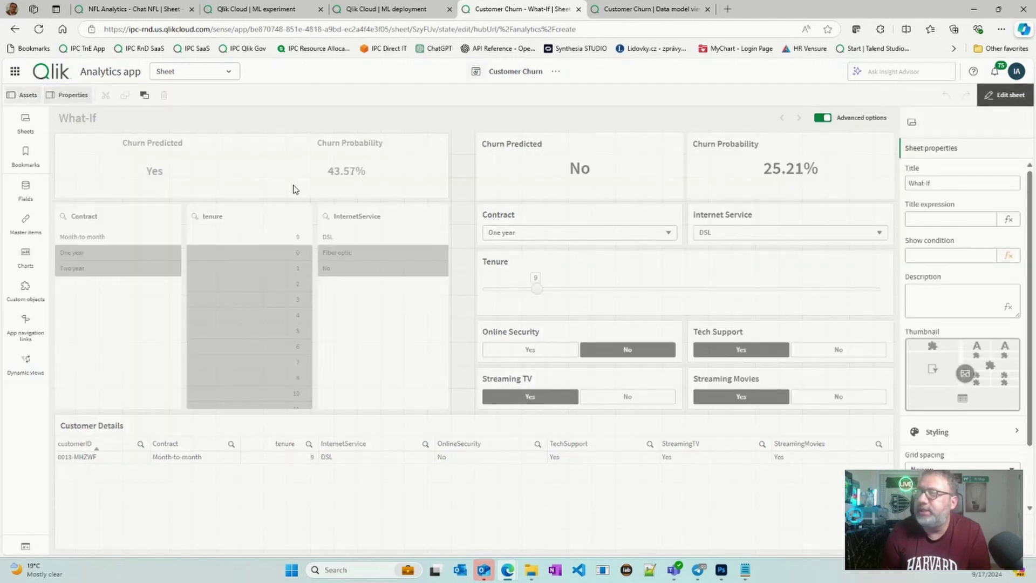
pyautogui.click(287, 188)
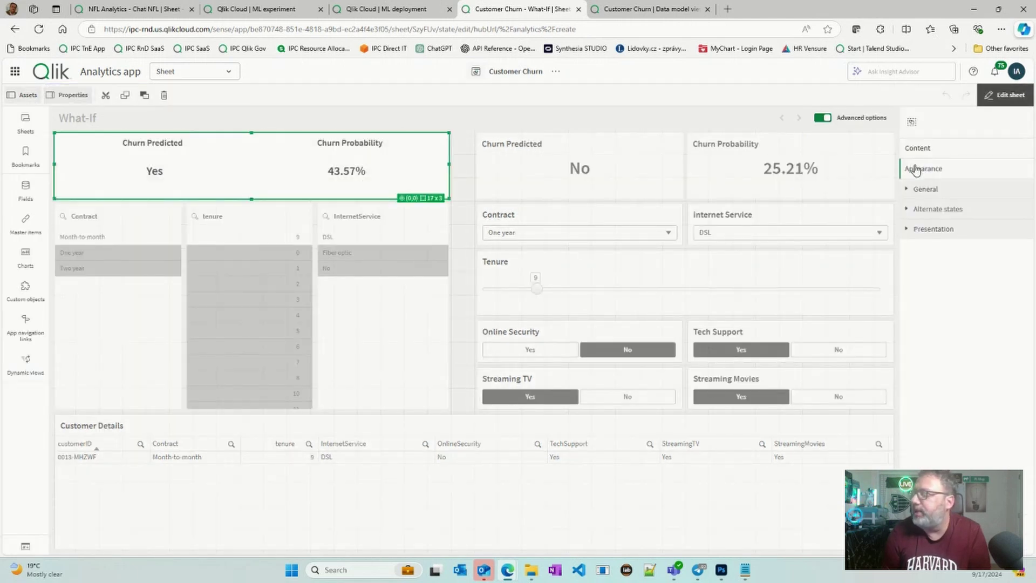
pyautogui.click(917, 148)
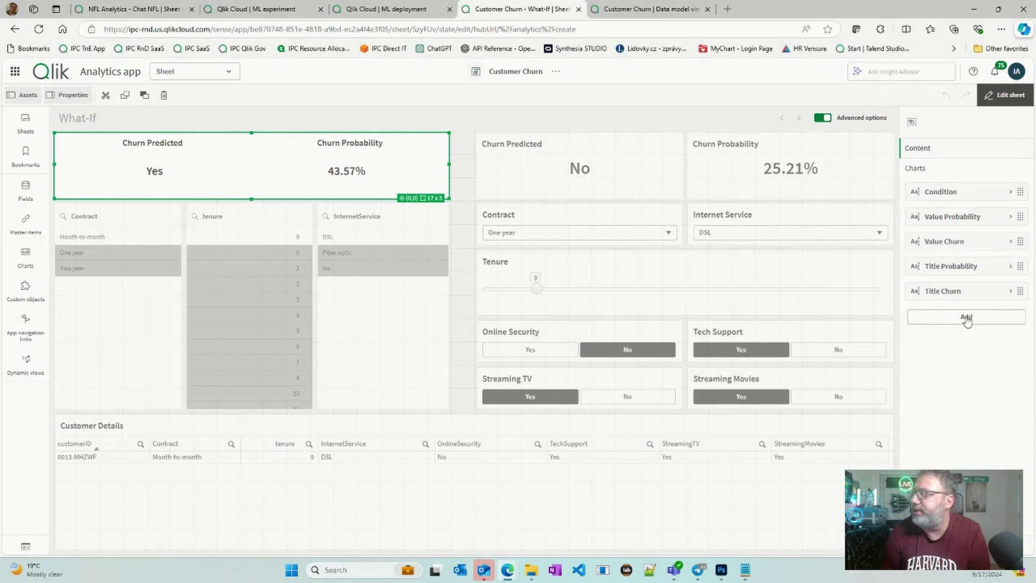
pyautogui.click(944, 192)
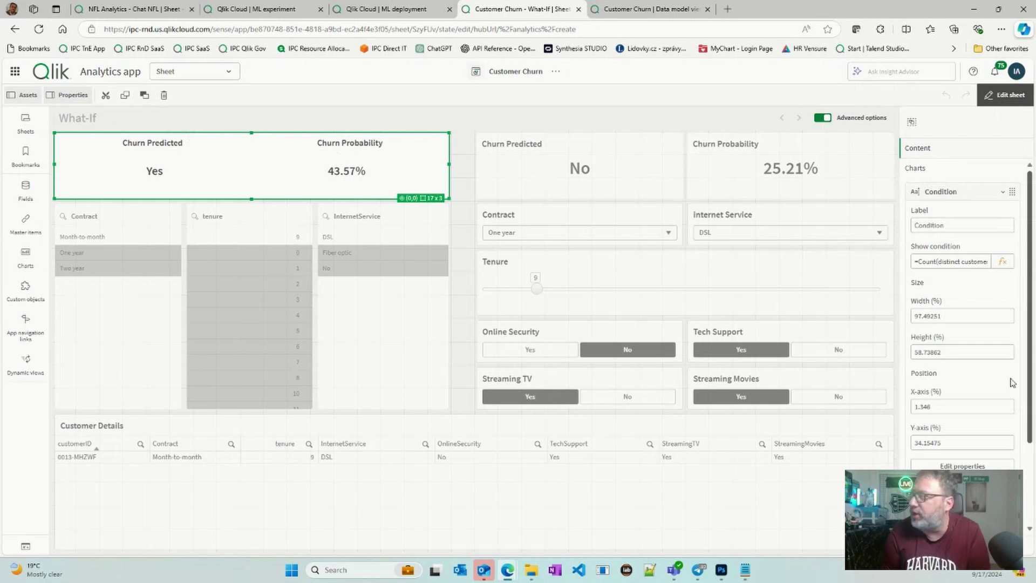
pyautogui.click(1004, 262)
pyautogui.moveTo(204, 120); pyautogui.dragTo(45, 119)
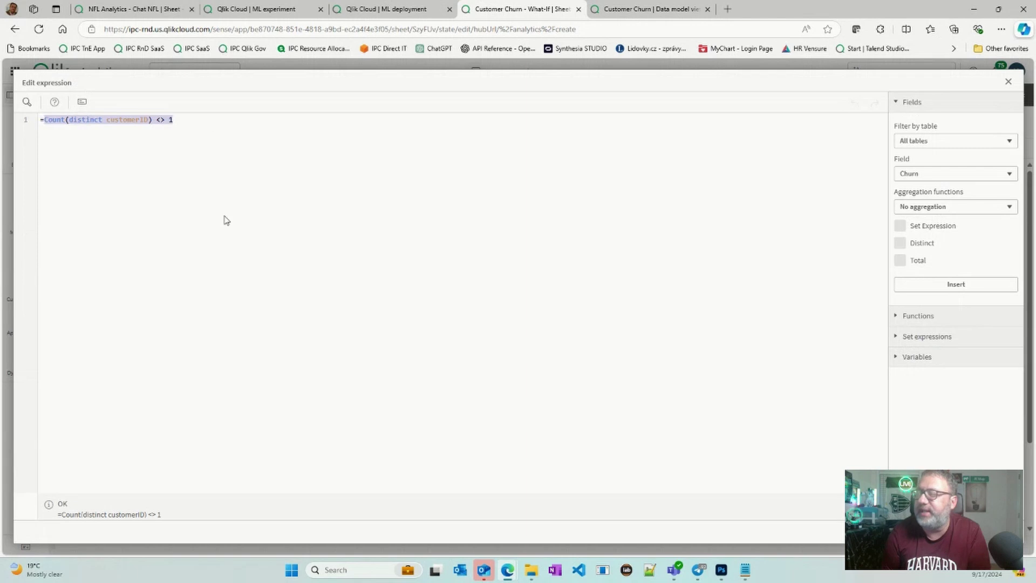
pyautogui.click(969, 532)
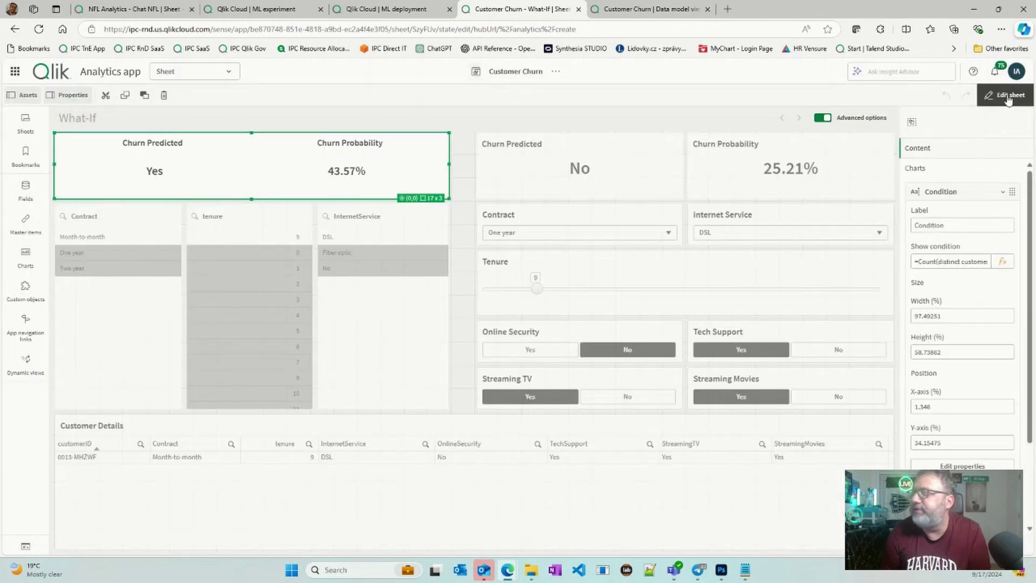
# Step: Leave edit mode, clear the customerID selection on the What-If sheet, and restore it
pyautogui.click(1006, 97)
pyautogui.click(265, 95)
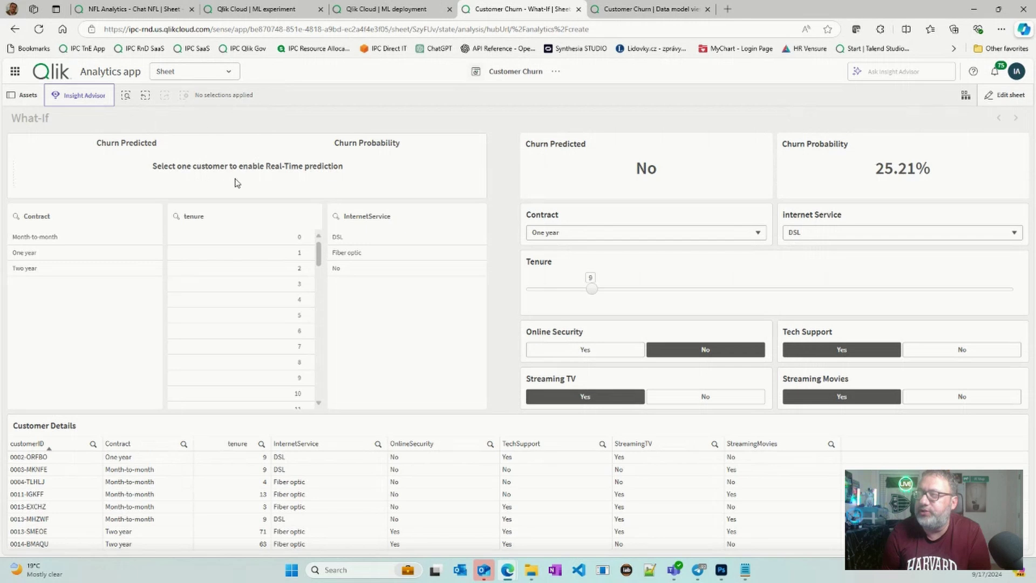
pyautogui.click(144, 96)
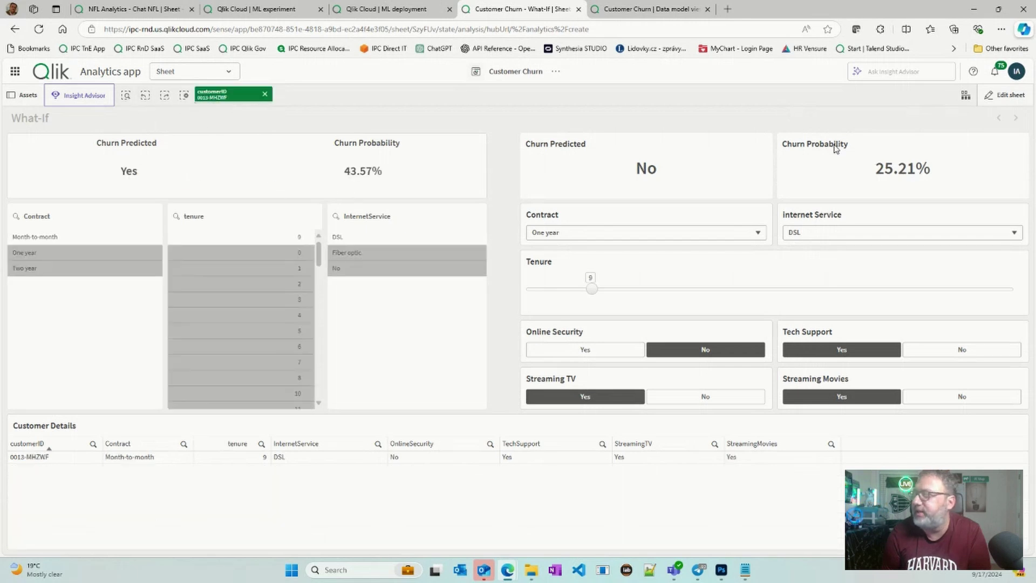
# Step: Return to editing the sheet and open the measure expression of the Value Churn chart in the expression editor
pyautogui.click(1003, 95)
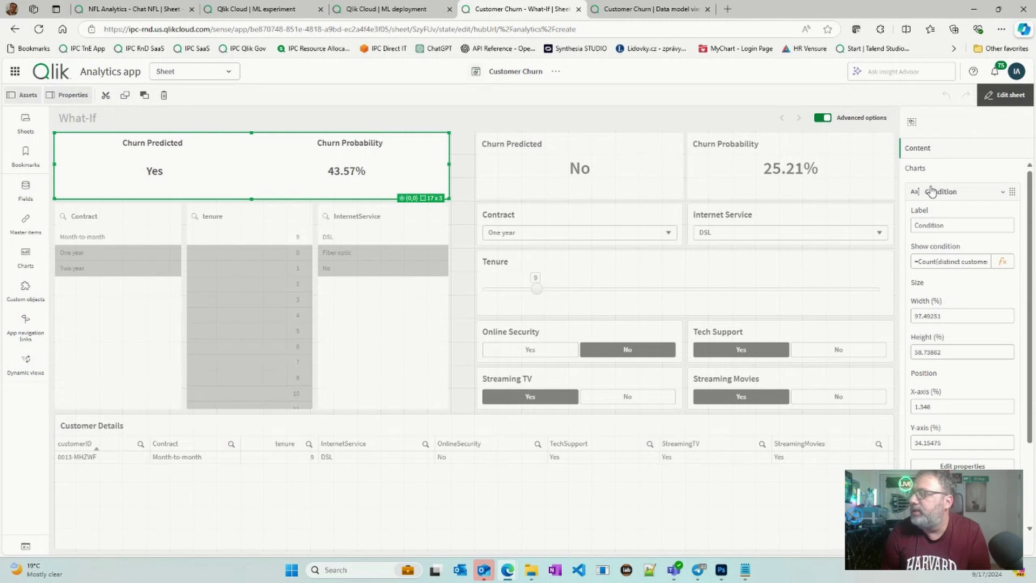
pyautogui.click(932, 192)
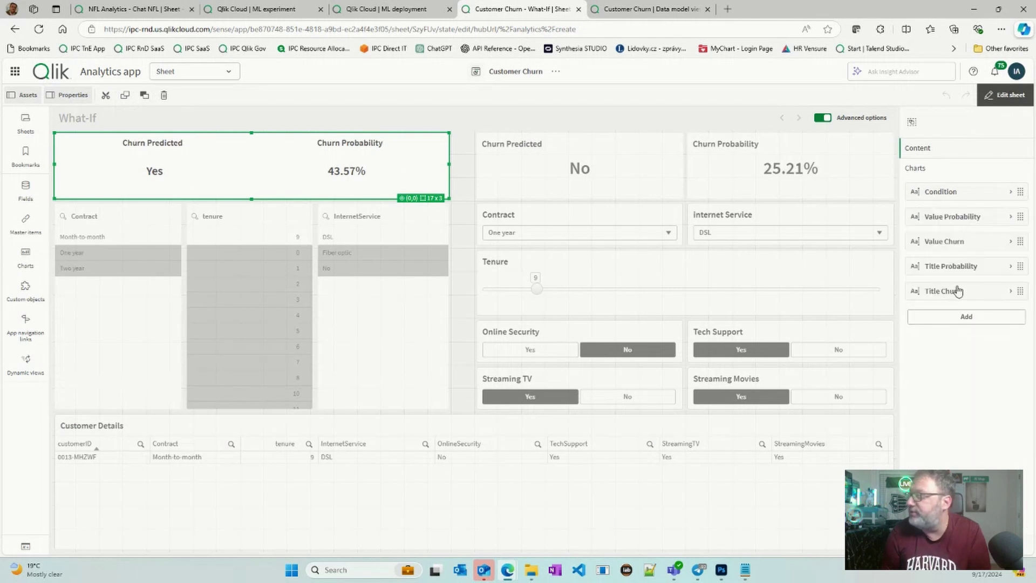
pyautogui.click(959, 243)
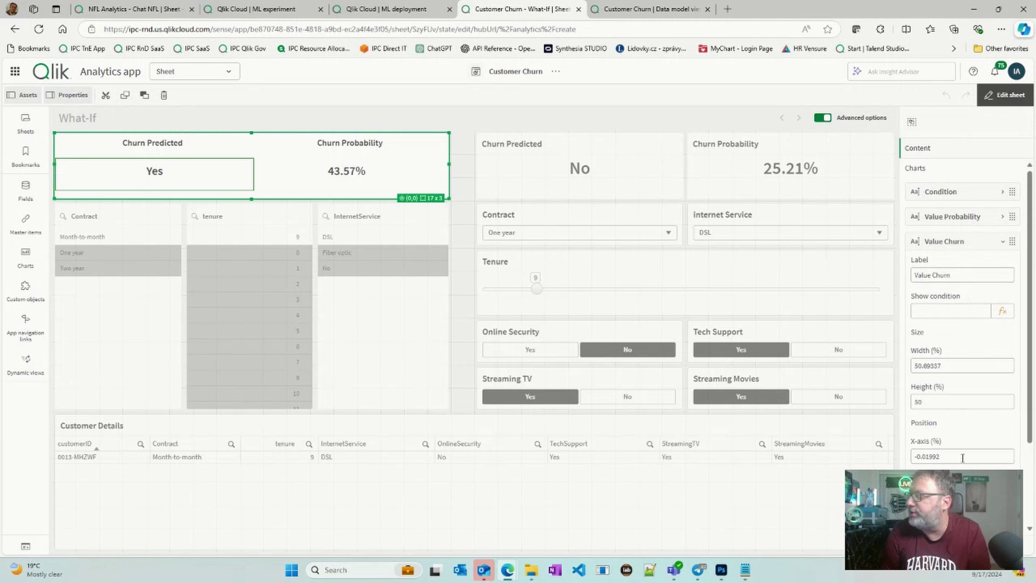
pyautogui.click(938, 173)
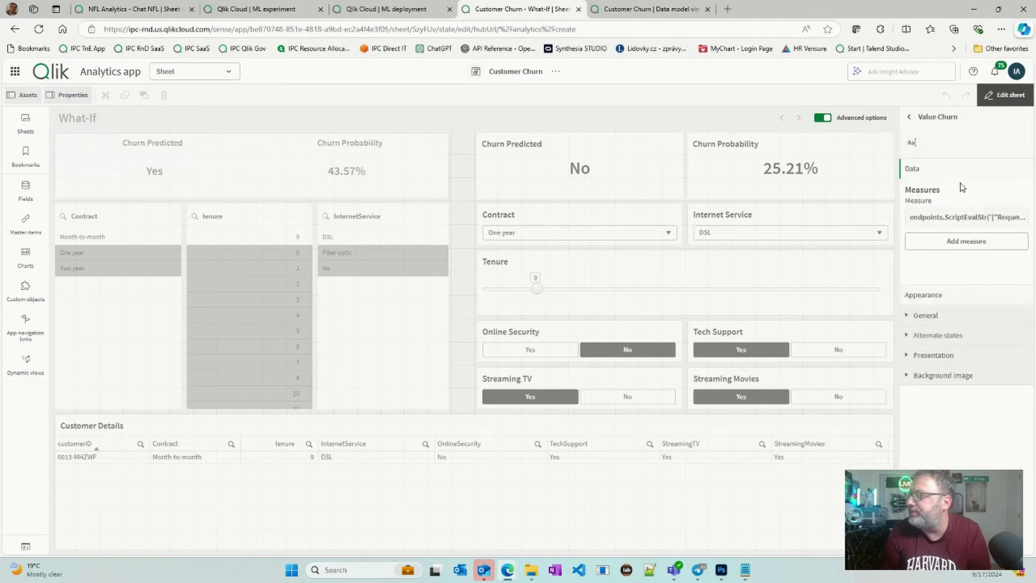
pyautogui.click(1006, 228)
pyautogui.click(1018, 250)
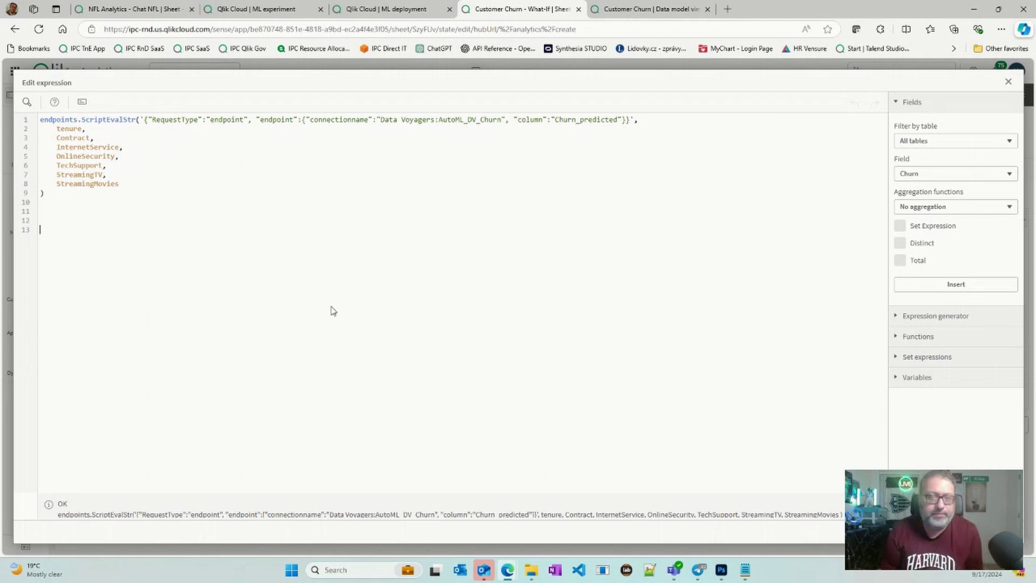
# Step: Enlarge the expression and examine the Str suffix of endpoints.ScriptEvalStr and its JSON request argument
pyautogui.hotkey('ctrl', '+')
pyautogui.hotkey('ctrl', '+')
pyautogui.hotkey('ctrl', '+')
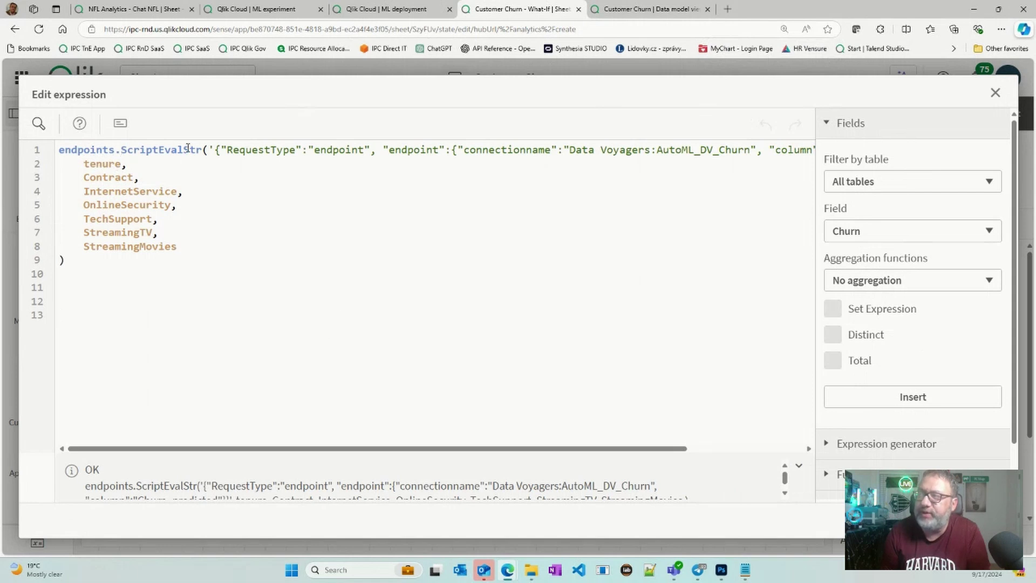
pyautogui.moveTo(184, 150); pyautogui.dragTo(205, 147)
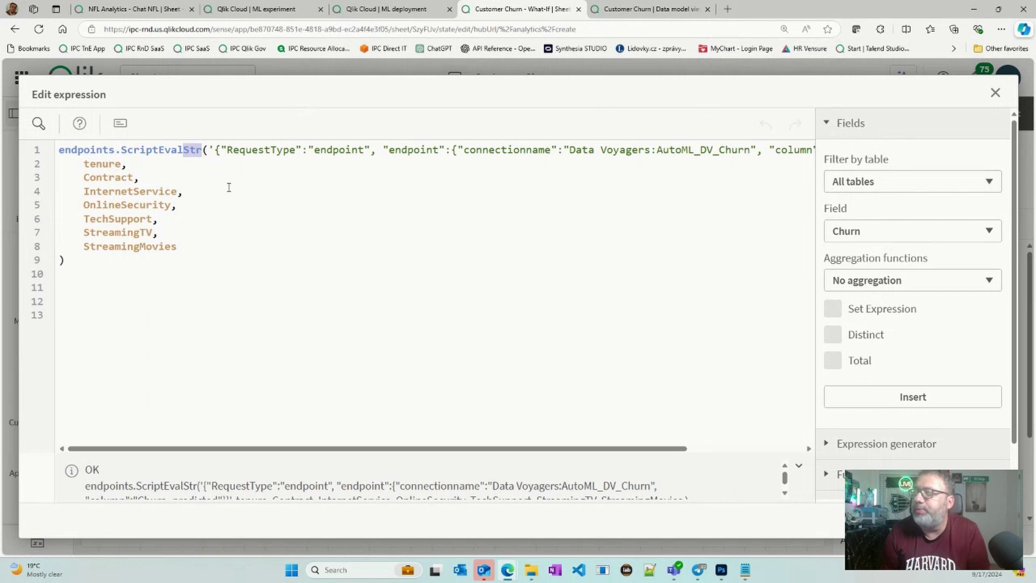
pyautogui.moveTo(217, 152); pyautogui.dragTo(830, 164)
pyautogui.click(446, 250)
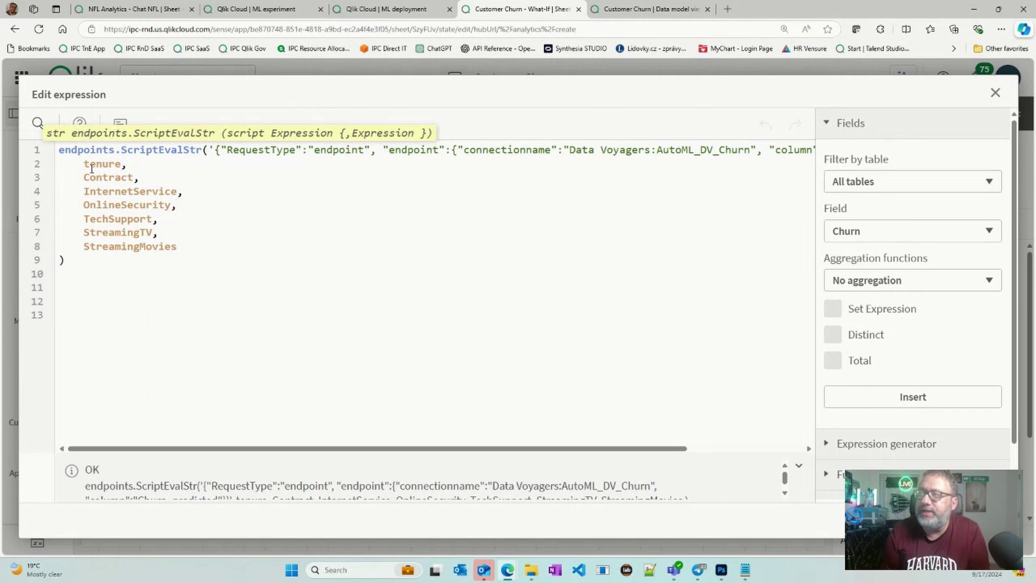
# Step: Compare the field arguments from tenure to StreamingMovies with the model schema in the ML deployment
pyautogui.moveTo(82, 163); pyautogui.dragTo(189, 249)
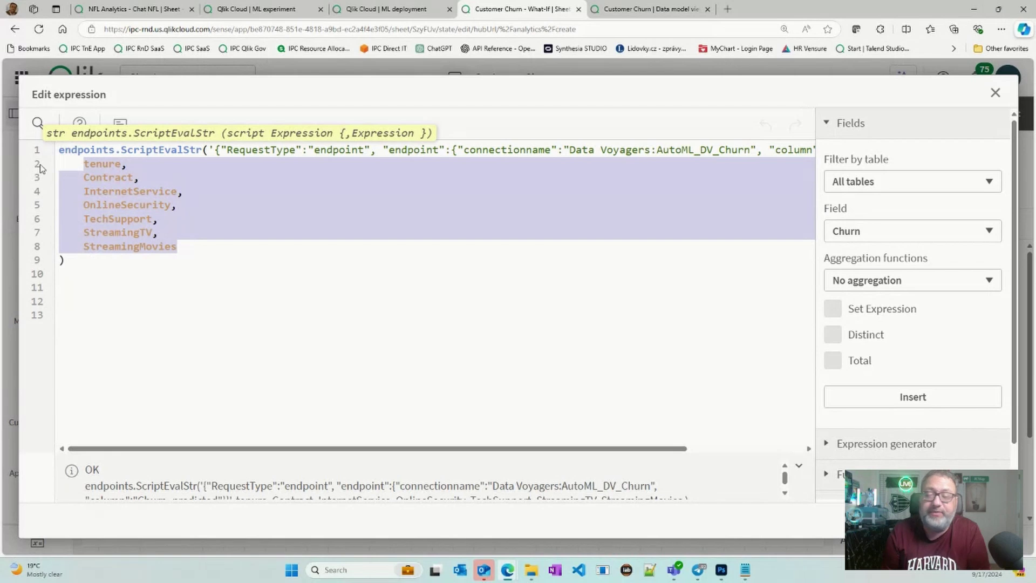
pyautogui.click(109, 175)
pyautogui.click(376, 8)
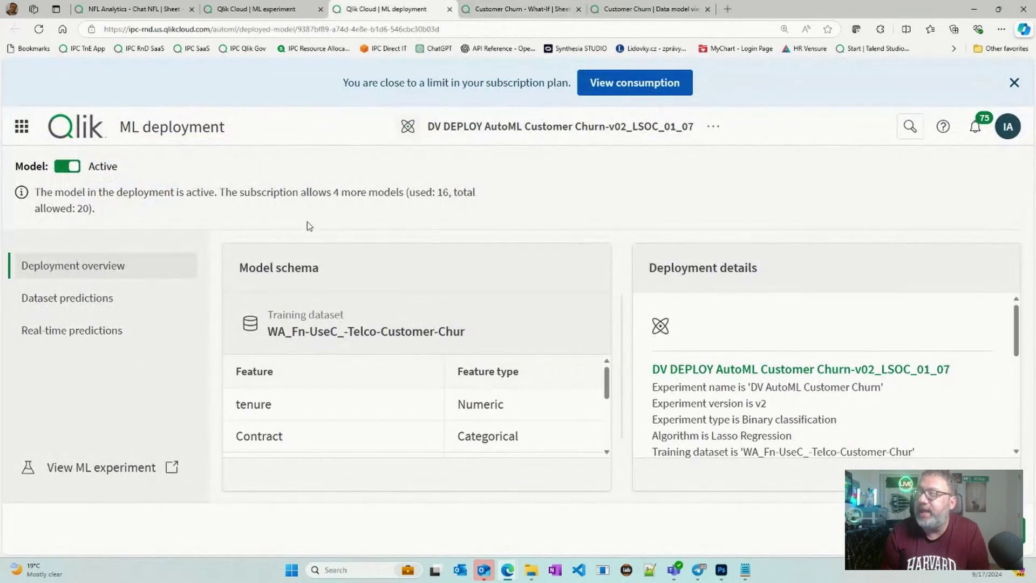
pyautogui.scroll(-2, 305, 385)
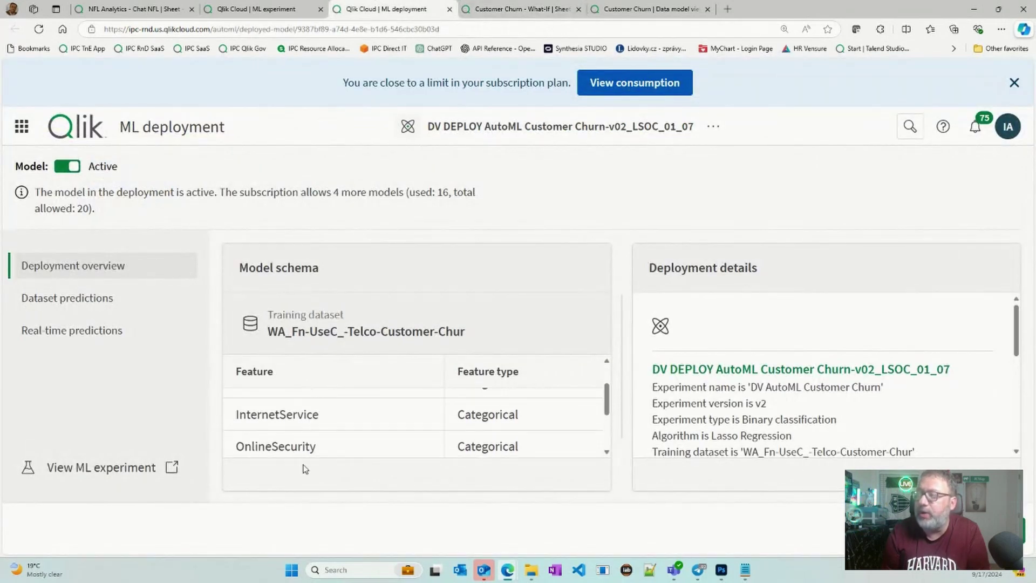
pyautogui.click(464, 8)
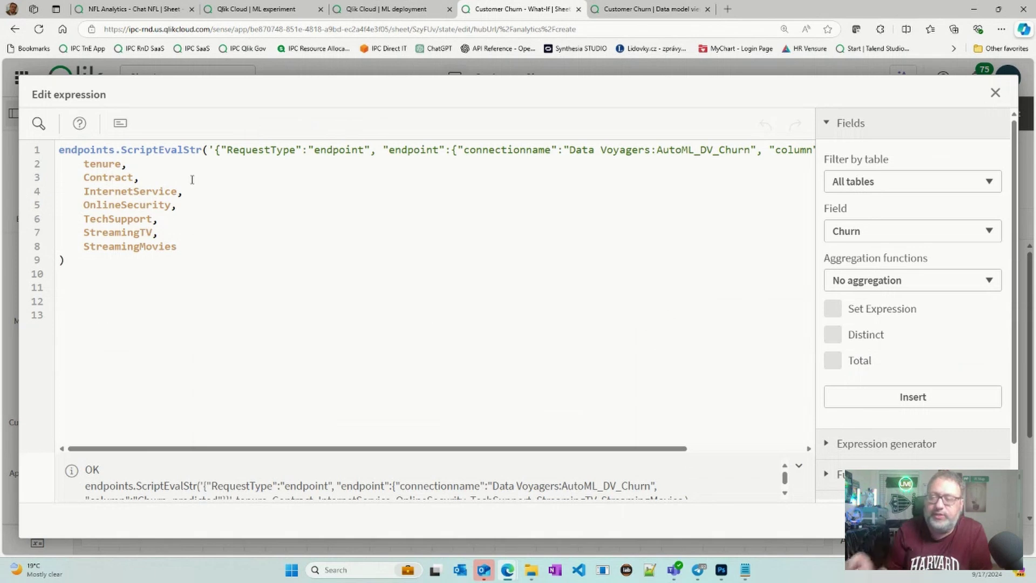
# Step: Examine the single quotes that enclose the JSON request string in the Value Churn expression
pyautogui.click(209, 150)
pyautogui.moveTo(209, 150); pyautogui.dragTo(213, 151)
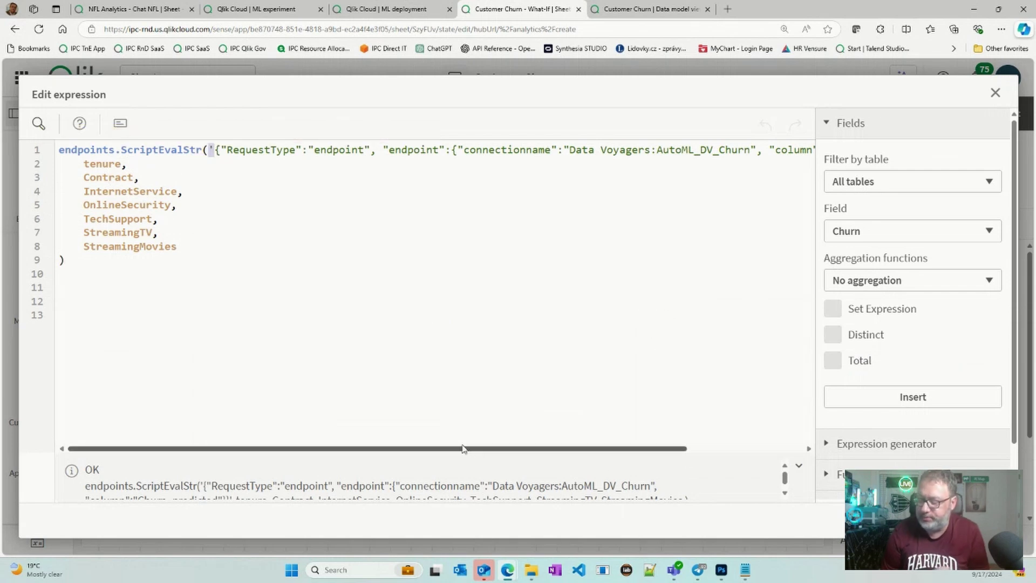
pyautogui.hotkey('ctrl', '-')
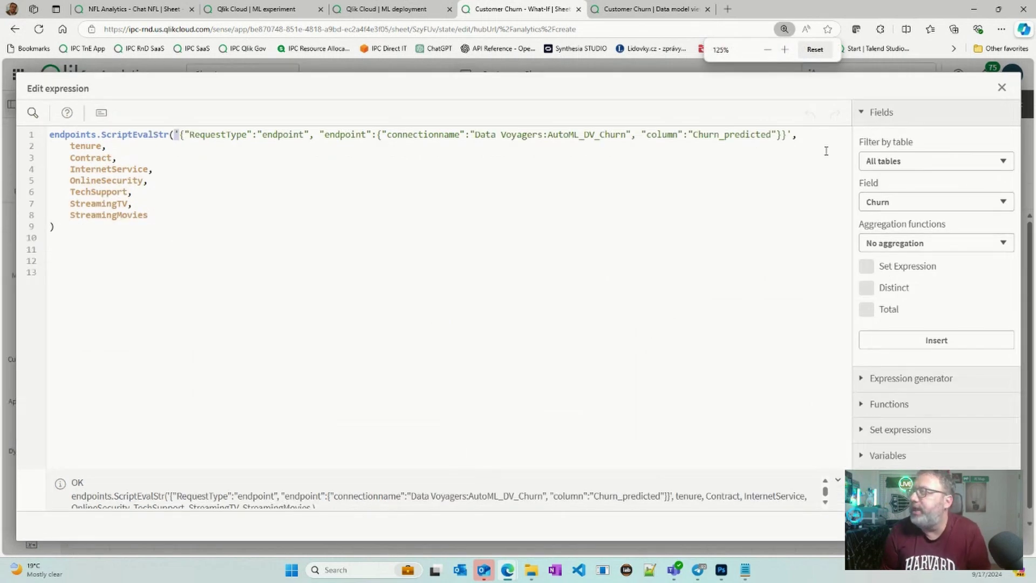
pyautogui.click(791, 135)
pyautogui.moveTo(791, 133); pyautogui.dragTo(791, 128)
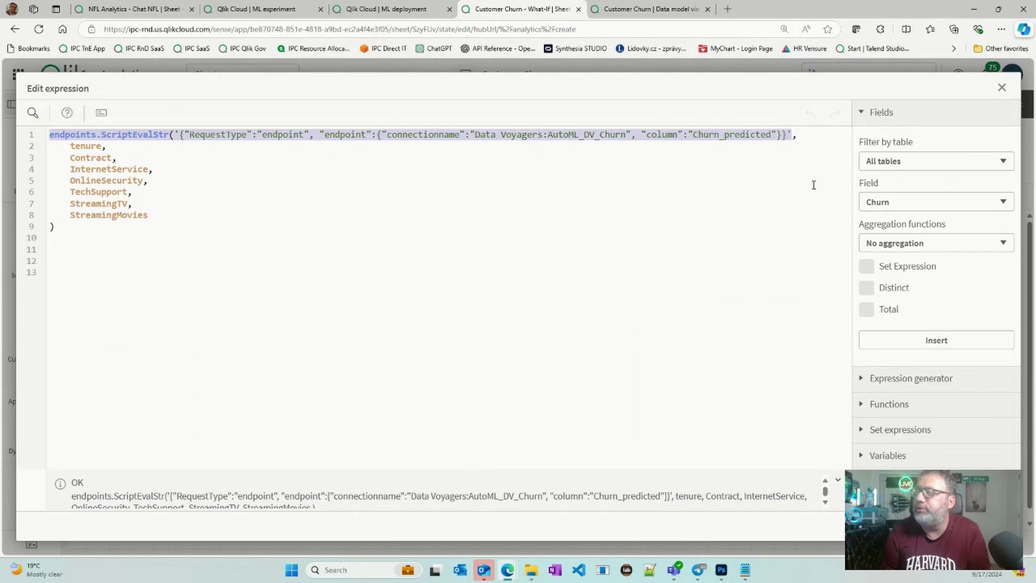
pyautogui.click(813, 185)
pyautogui.moveTo(173, 134); pyautogui.dragTo(790, 135)
pyautogui.click(791, 134)
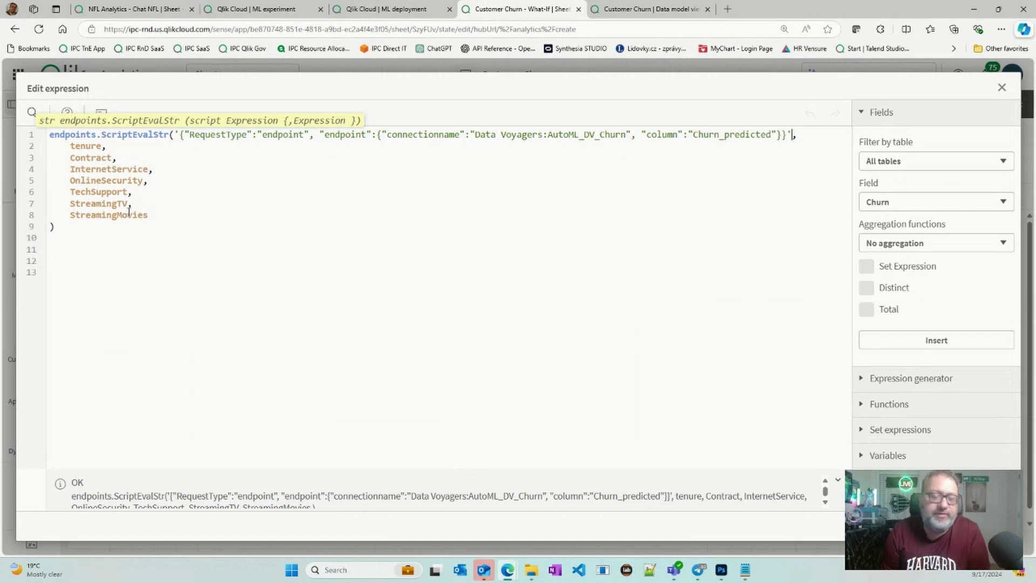
pyautogui.click(183, 226)
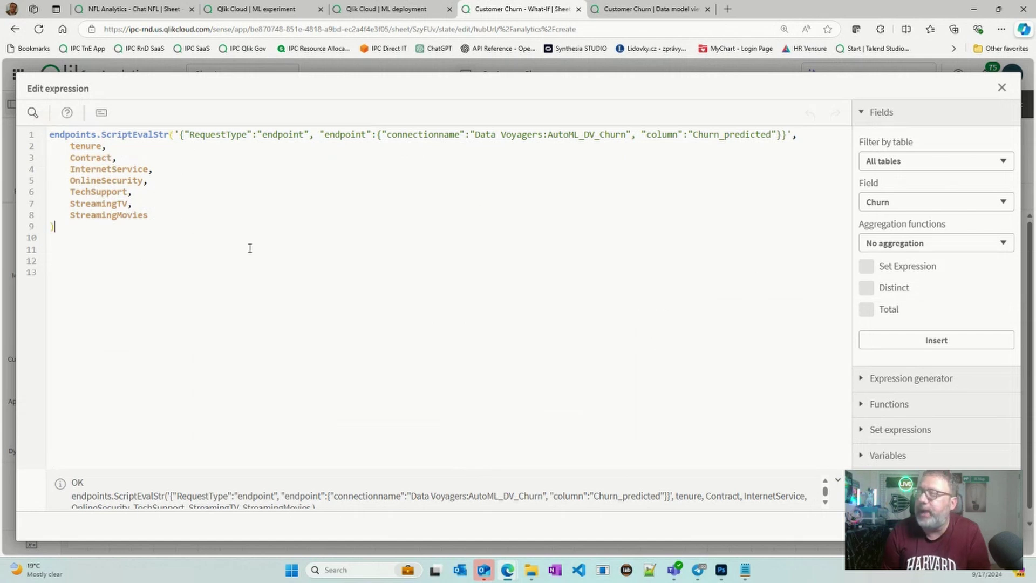
# Step: Examine the curly braces of the JSON request and its "RequestType":"endpoint" pair
pyautogui.click(183, 135)
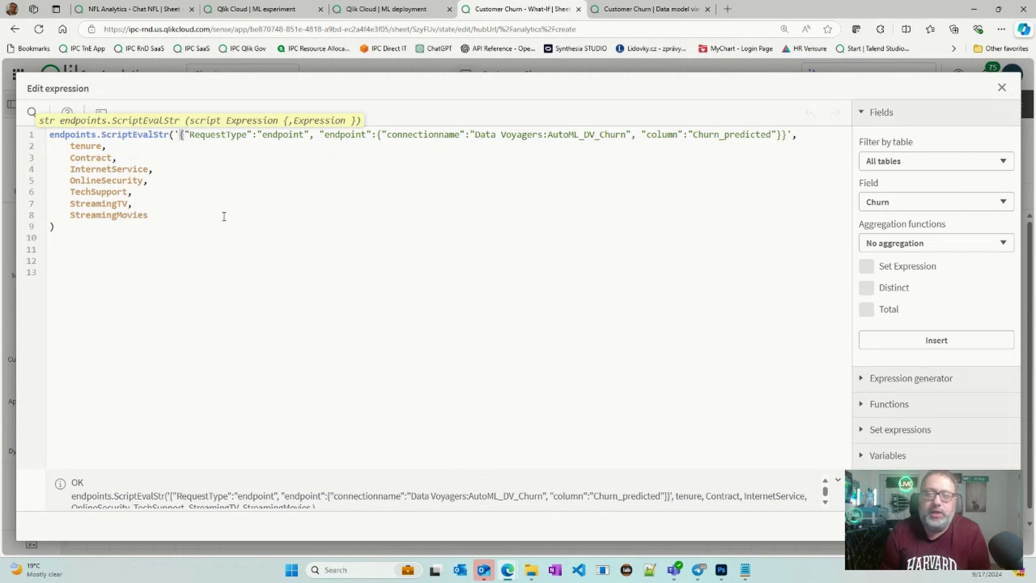
pyautogui.click(781, 134)
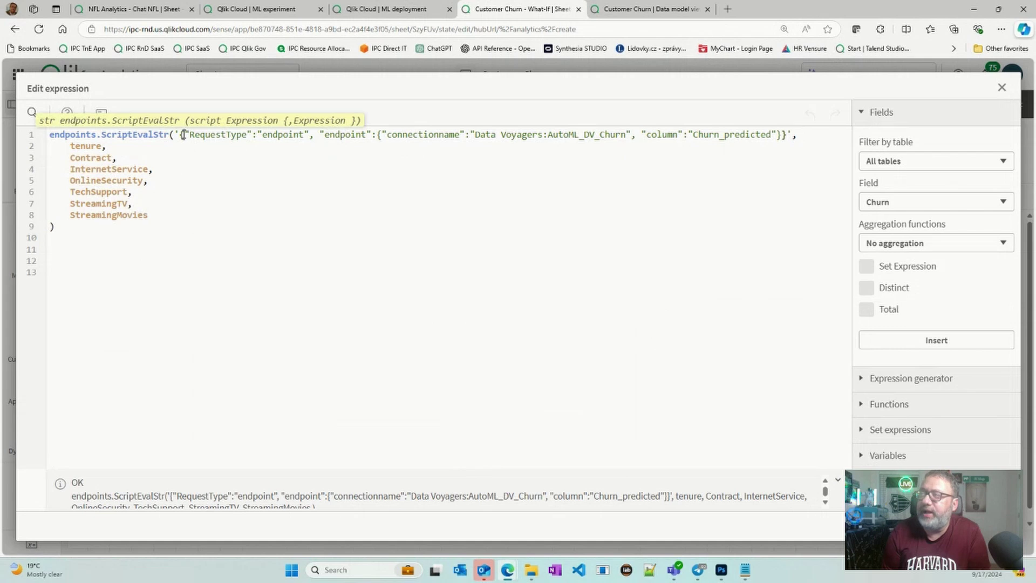
pyautogui.moveTo(183, 134); pyautogui.dragTo(245, 136)
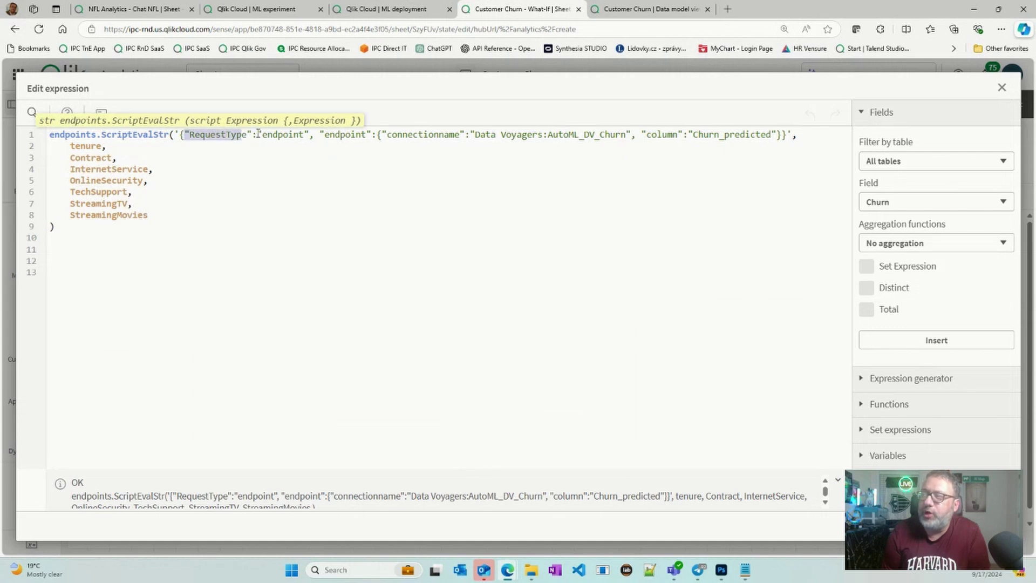
pyautogui.click(253, 134)
pyautogui.moveTo(263, 134); pyautogui.dragTo(298, 135)
pyautogui.click(249, 133)
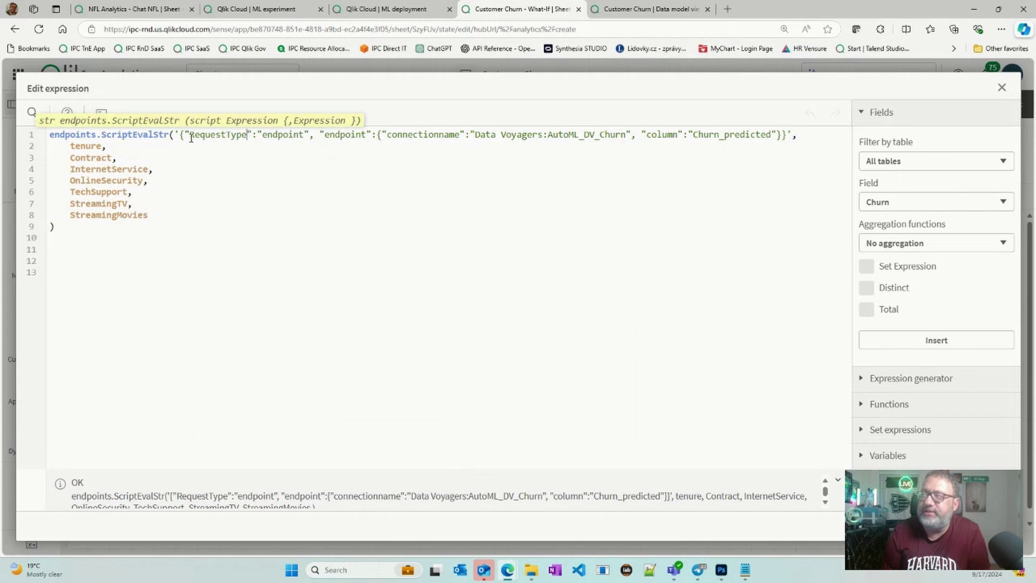
pyautogui.moveTo(184, 134); pyautogui.dragTo(251, 136)
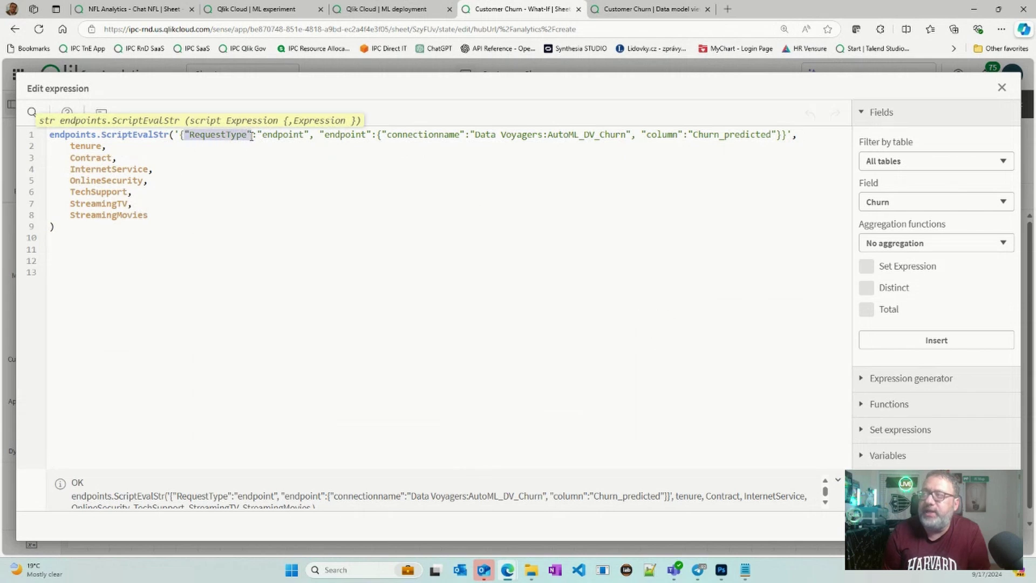
pyautogui.click(254, 135)
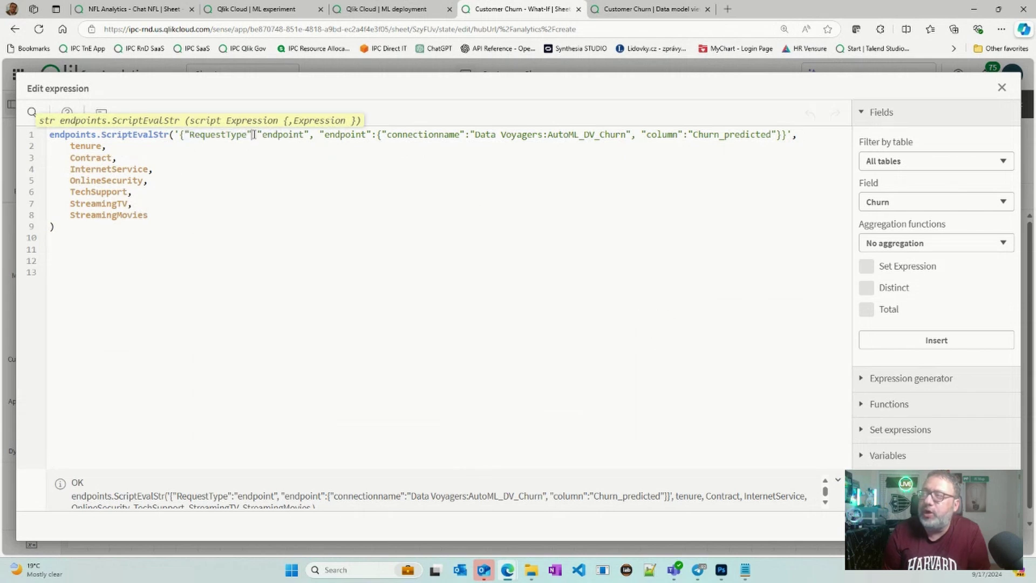
pyautogui.moveTo(256, 134); pyautogui.dragTo(308, 136)
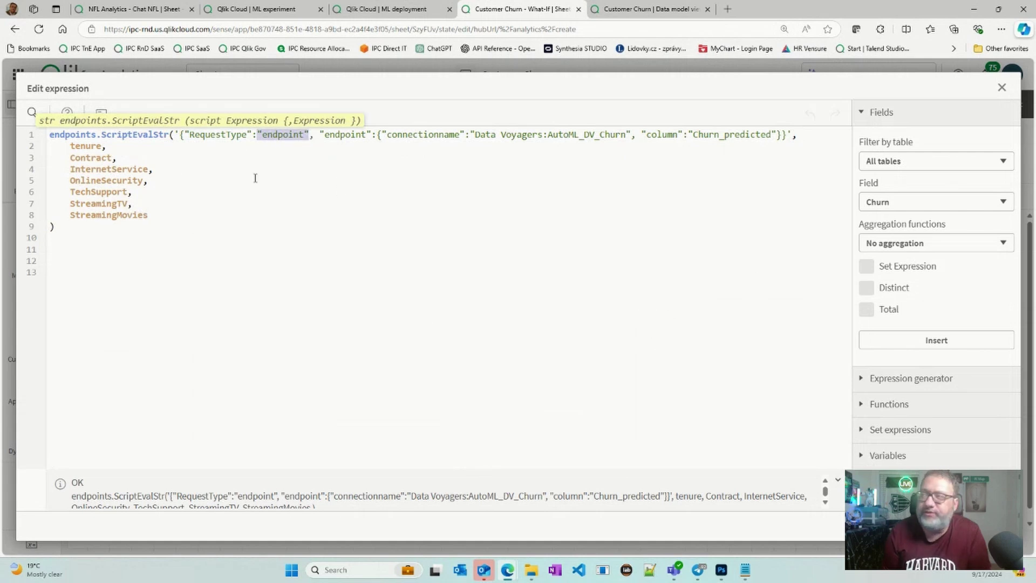
# Step: Examine the RequestType key and its endpoint value separately in the JSON request
pyautogui.doubleClick(222, 134)
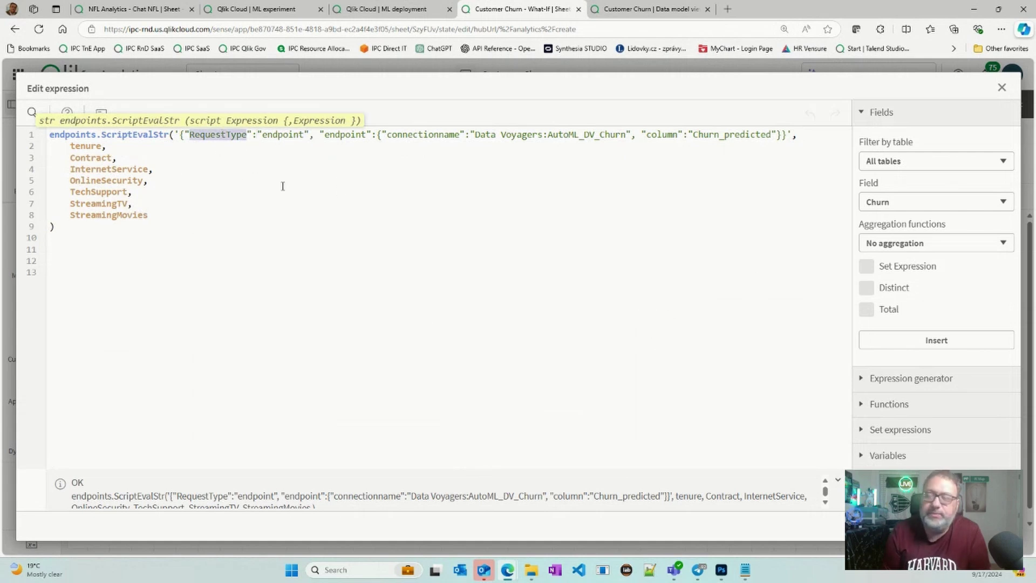
pyautogui.doubleClick(270, 135)
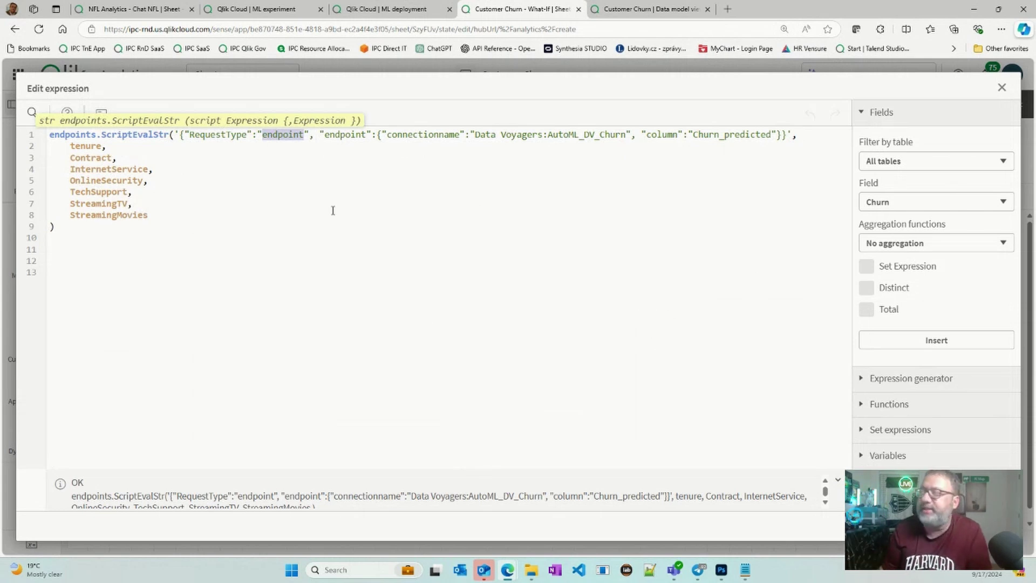
pyautogui.moveTo(310, 133); pyautogui.dragTo(306, 125)
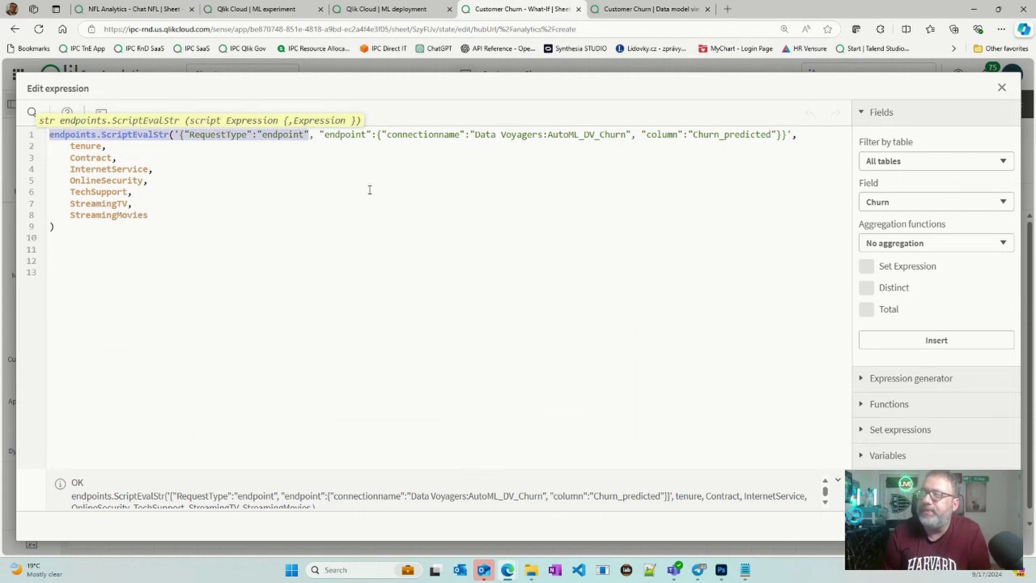
pyautogui.click(425, 267)
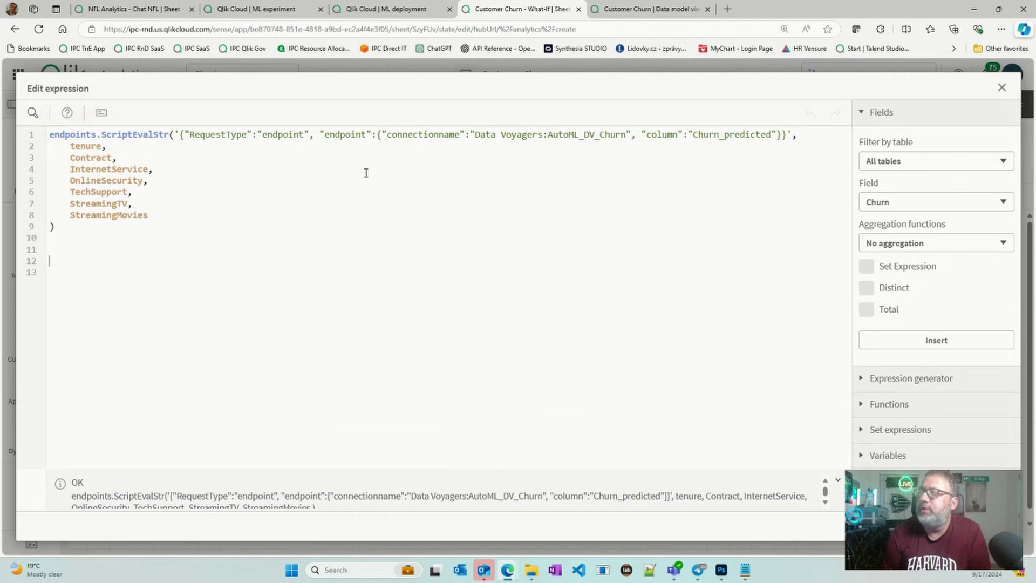
# Step: Examine the second "endpoint" key and the nested object in curly braces that holds its connection name and column
pyautogui.doubleClick(355, 138)
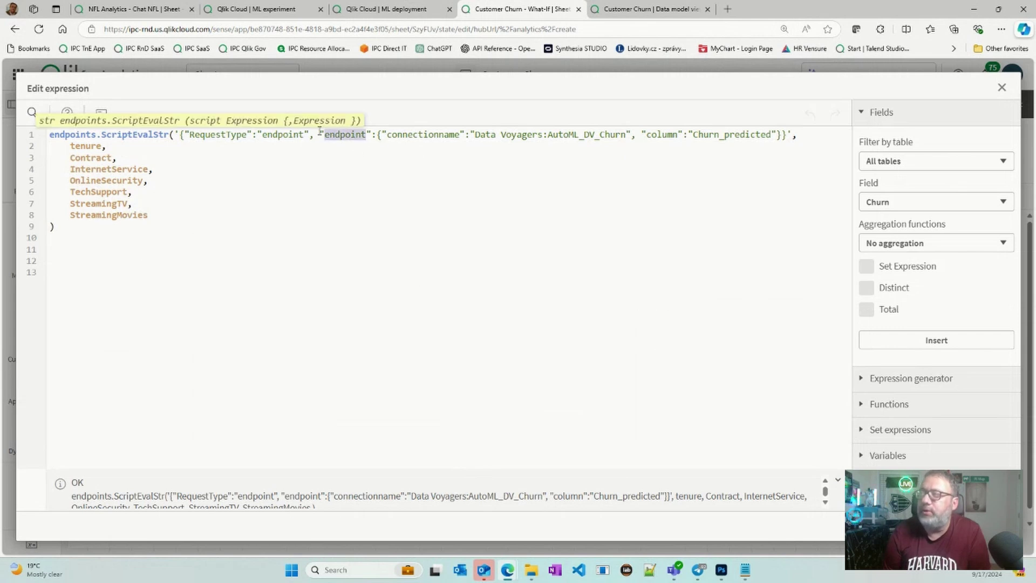
pyautogui.click(375, 137)
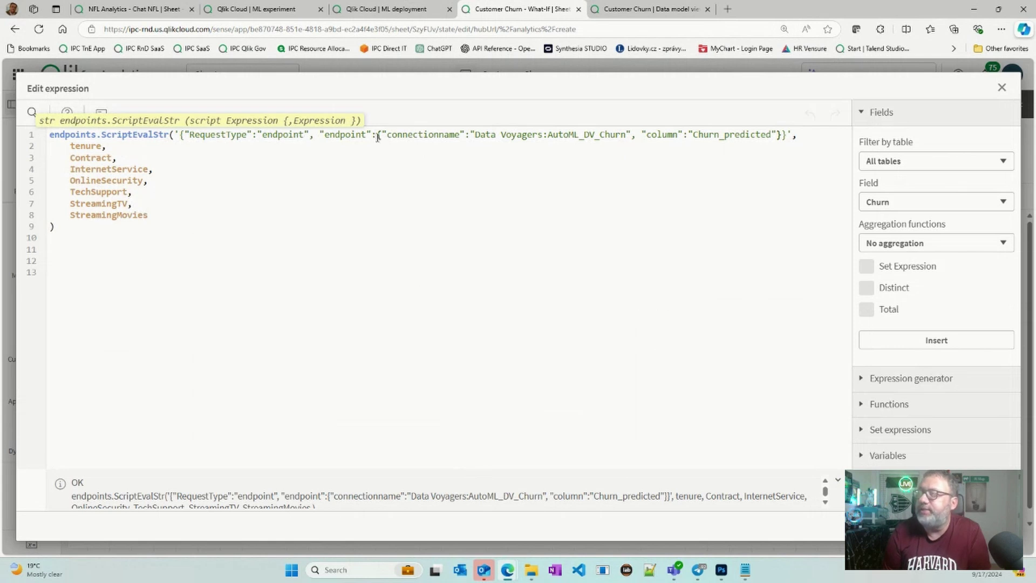
pyautogui.moveTo(378, 137); pyautogui.dragTo(783, 134)
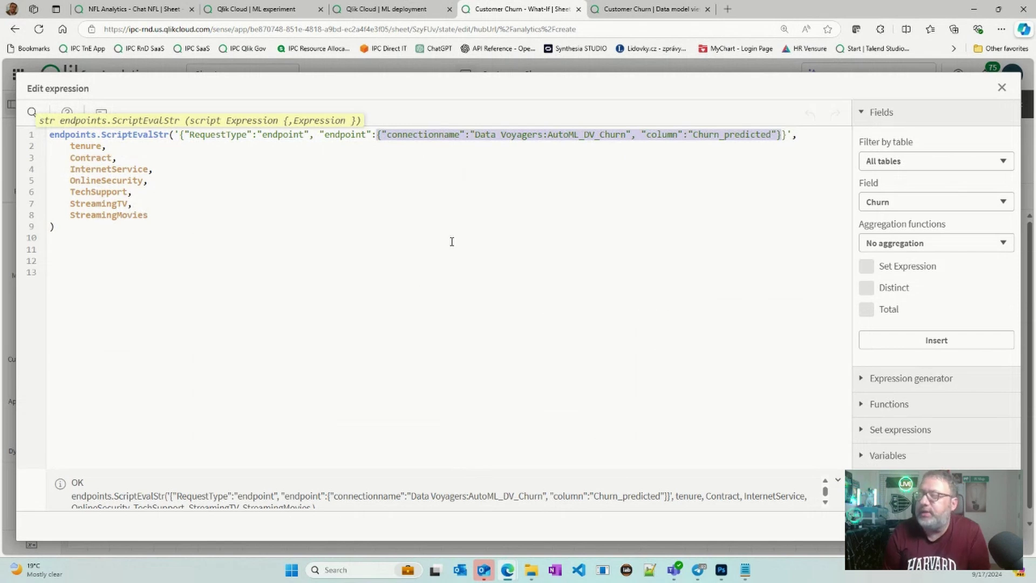
pyautogui.click(433, 203)
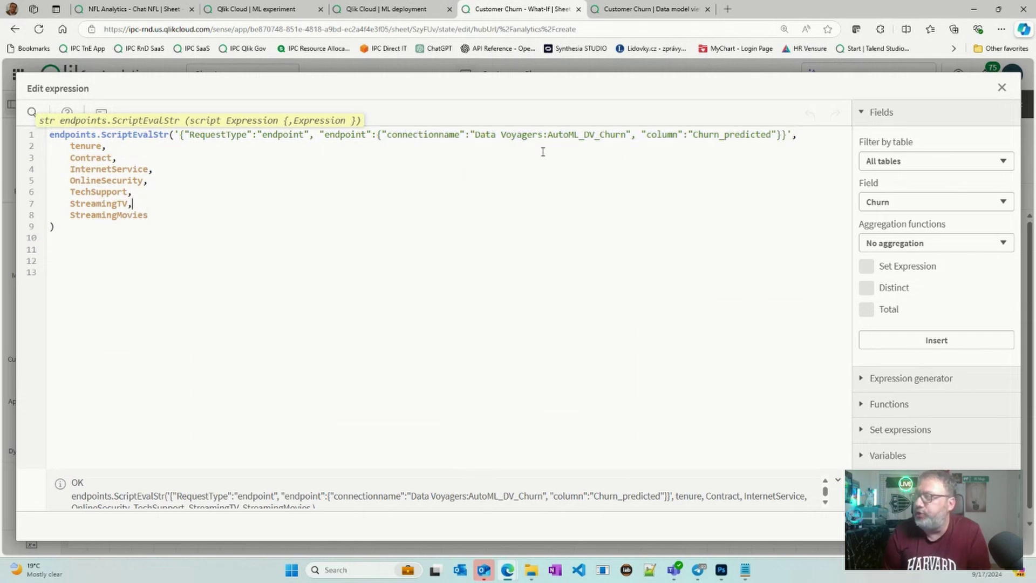
# Step: Examine the connectionname key and both parts of its value, the Data Voyagers space and the AutoML_DV_Churn connection
pyautogui.moveTo(387, 135); pyautogui.dragTo(460, 139)
pyautogui.click(470, 135)
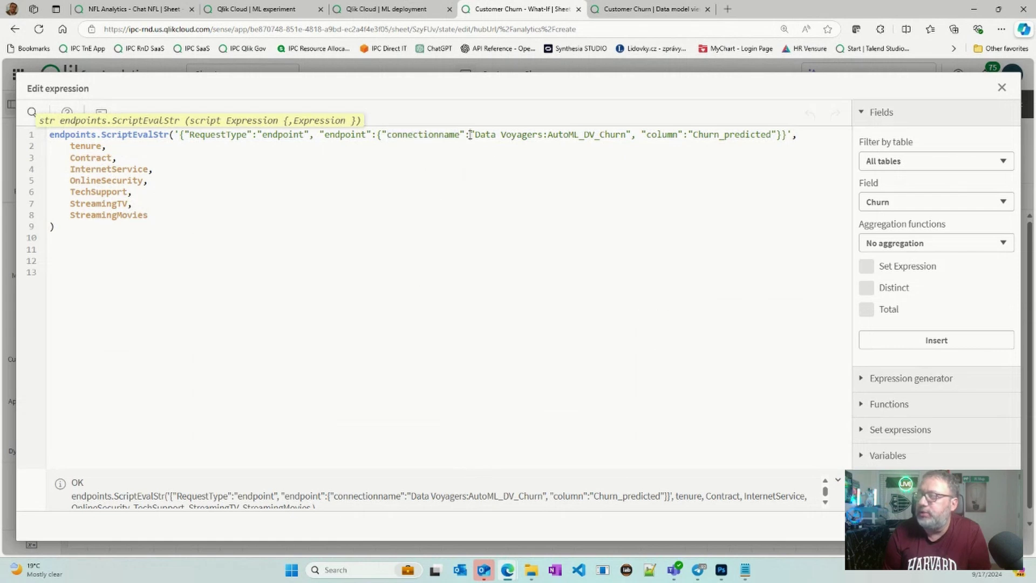
pyautogui.moveTo(474, 136); pyautogui.dragTo(624, 135)
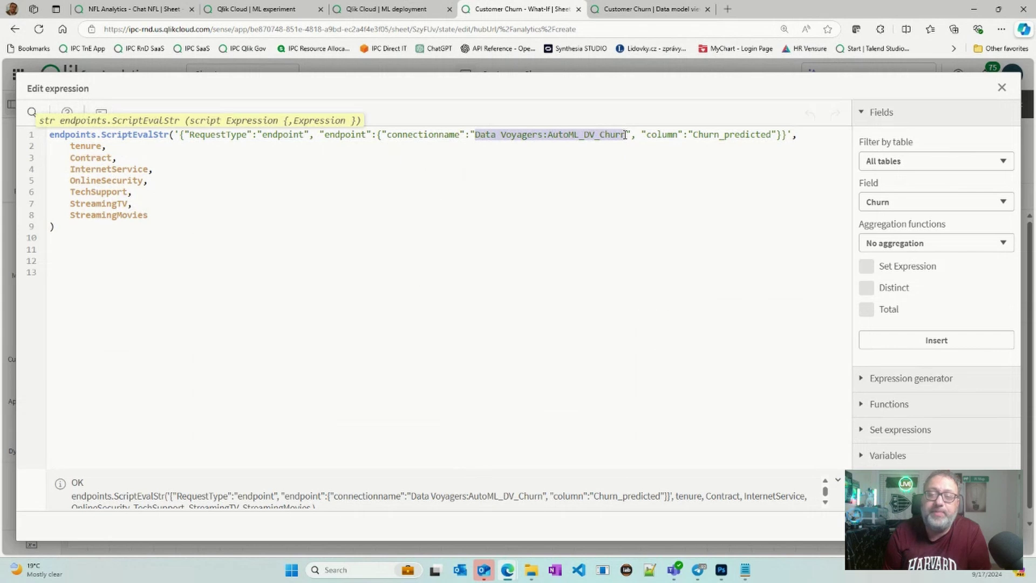
pyautogui.click(586, 140)
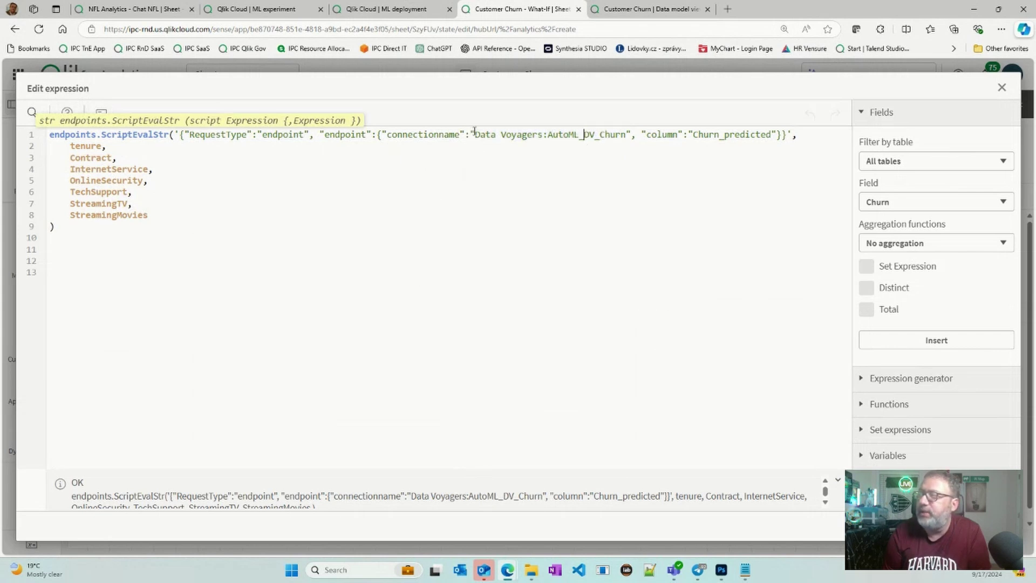
pyautogui.moveTo(474, 130); pyautogui.dragTo(509, 135)
pyautogui.click(511, 135)
pyautogui.moveTo(547, 134); pyautogui.dragTo(628, 137)
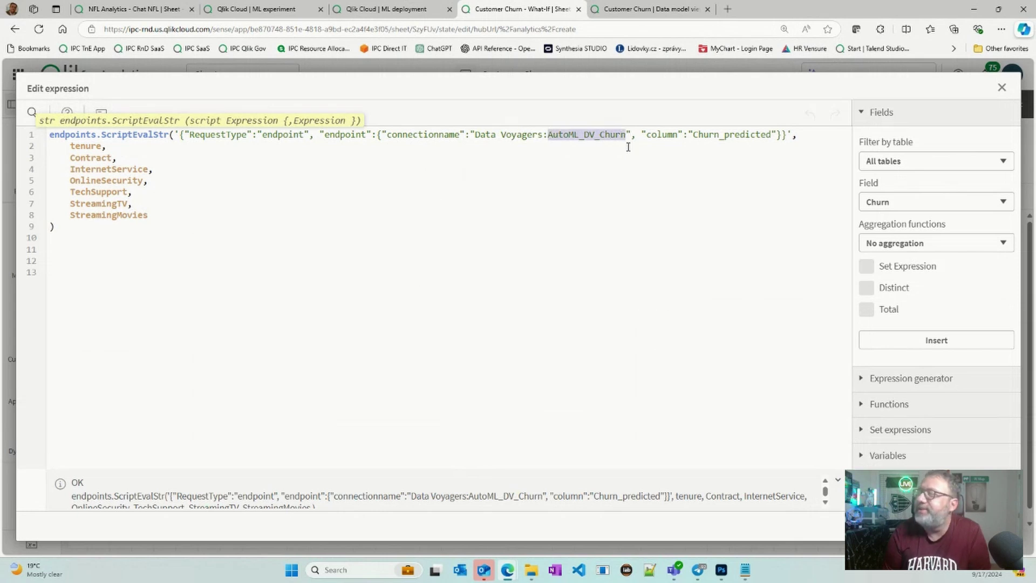
pyautogui.moveTo(630, 136); pyautogui.dragTo(636, 136)
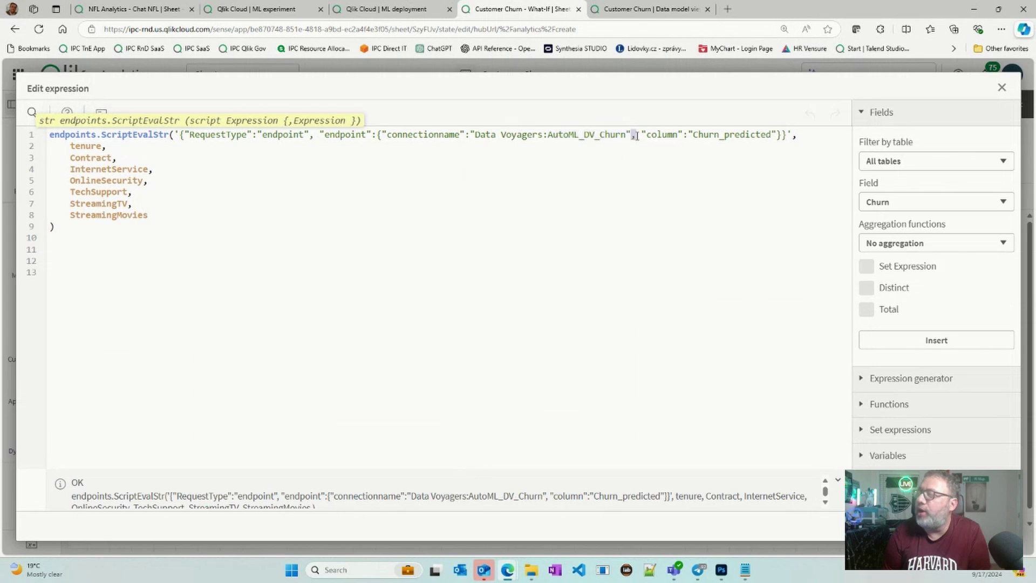
# Step: Examine the column key and compare its Churn_predicted value with the AutoMLPredictions fields in the data model
pyautogui.doubleClick(668, 135)
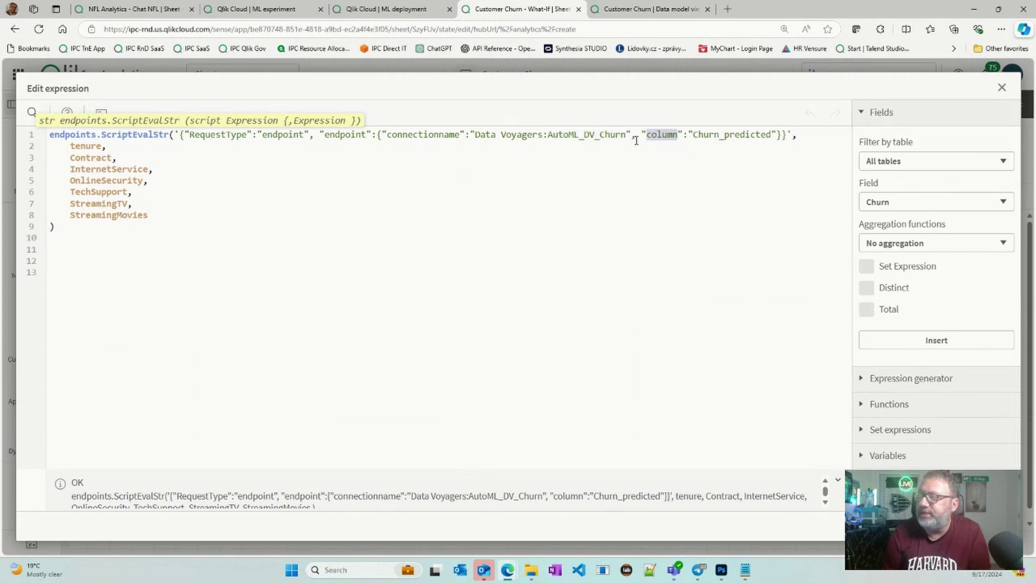
pyautogui.moveTo(692, 135); pyautogui.dragTo(772, 134)
pyautogui.click(650, 9)
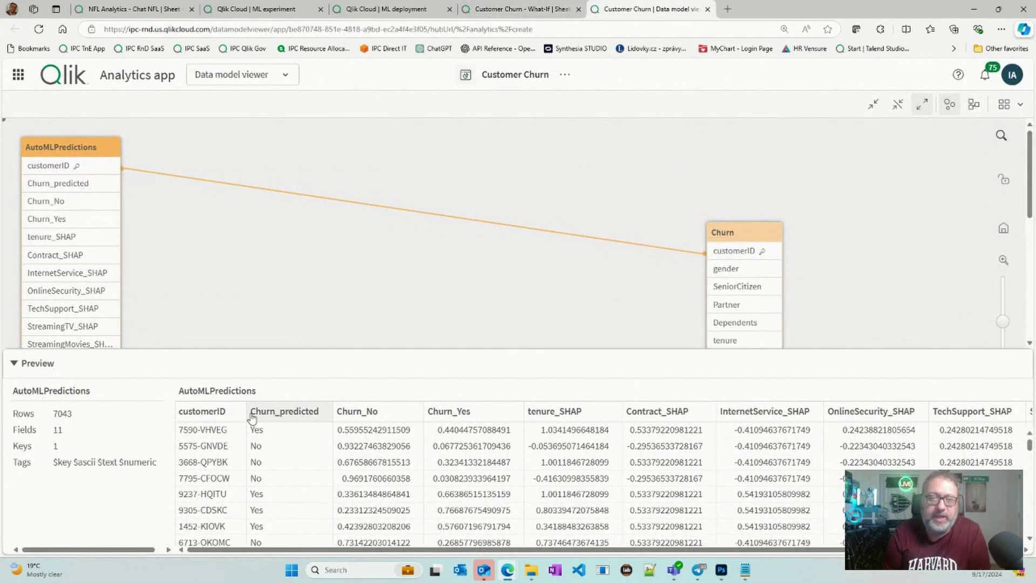
pyautogui.click(507, 5)
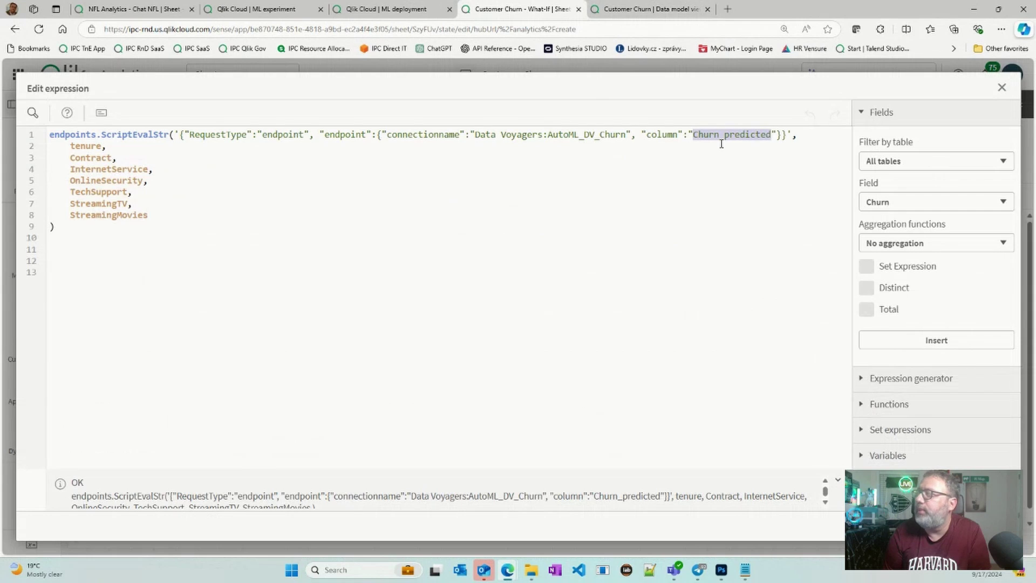
pyautogui.click(778, 135)
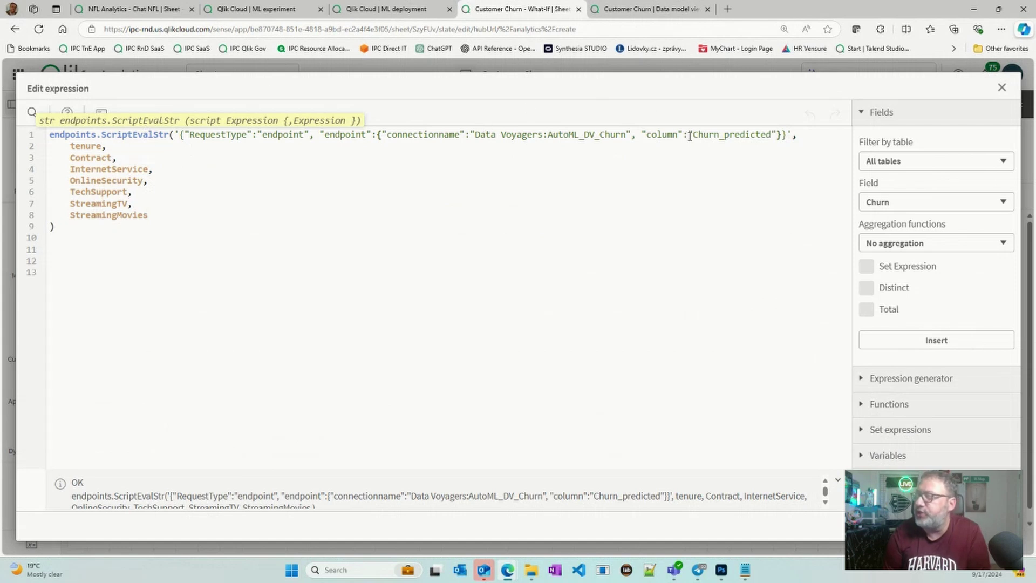
pyautogui.moveTo(690, 136); pyautogui.dragTo(781, 136)
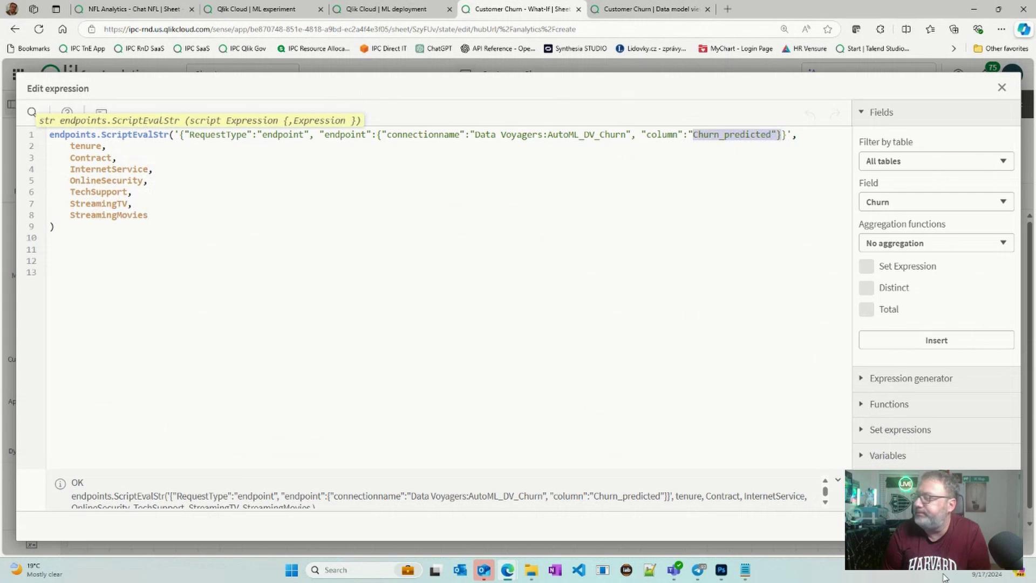
# Step: Close the Value Churn expression and open the measure expression of the Value Probability chart
pyautogui.click(954, 526)
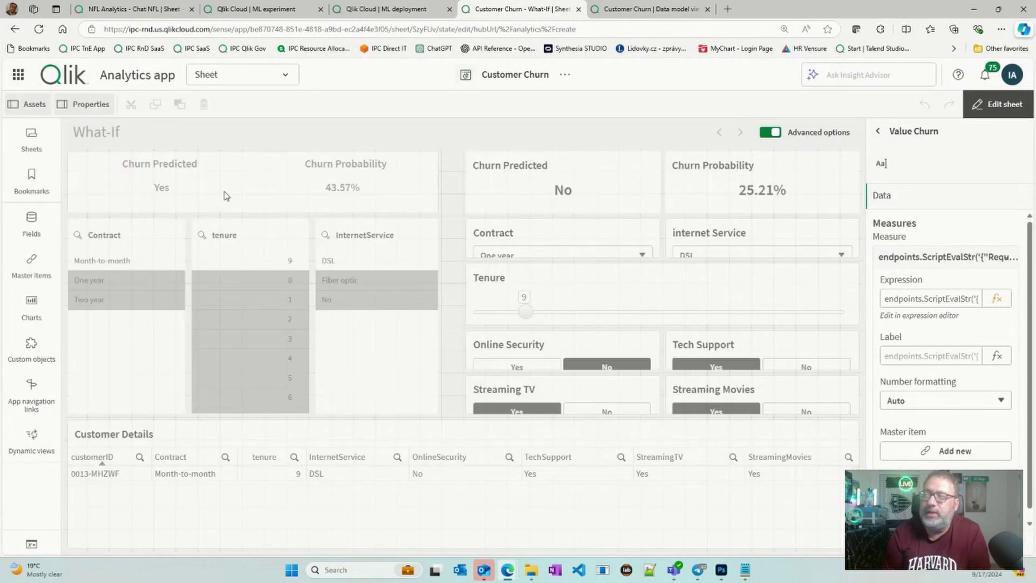
pyautogui.click(945, 258)
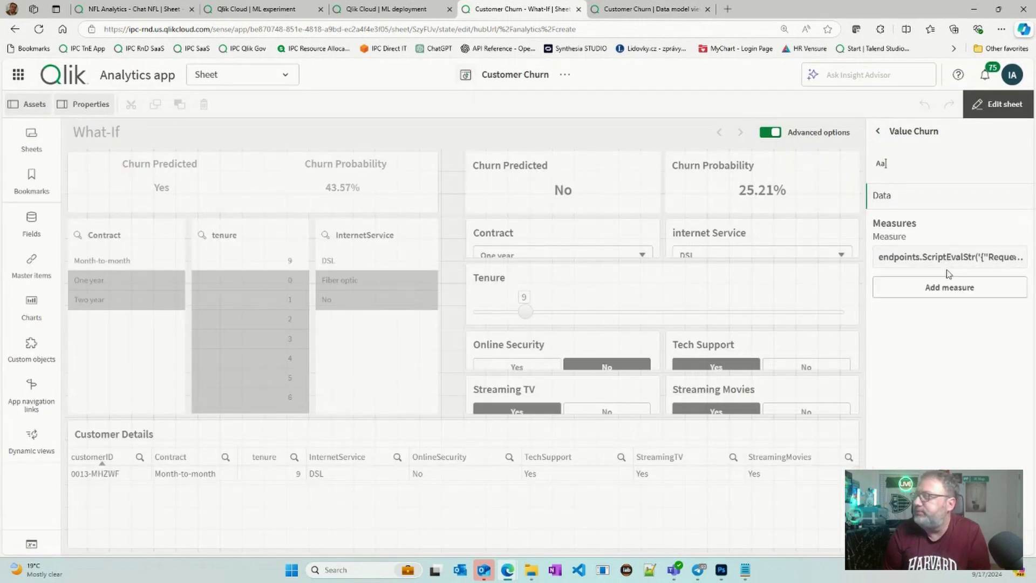
pyautogui.click(878, 131)
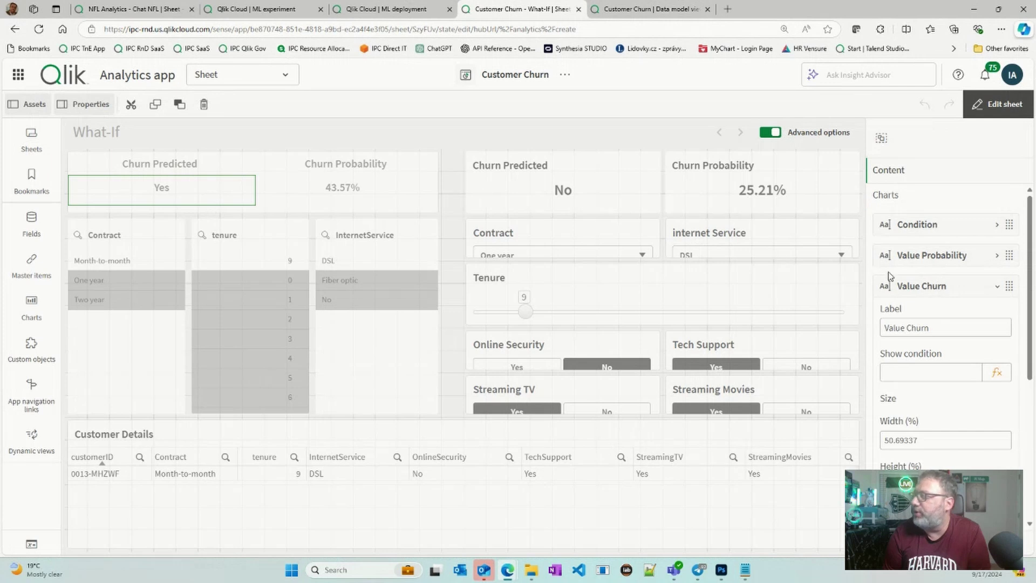
pyautogui.click(928, 286)
pyautogui.click(932, 255)
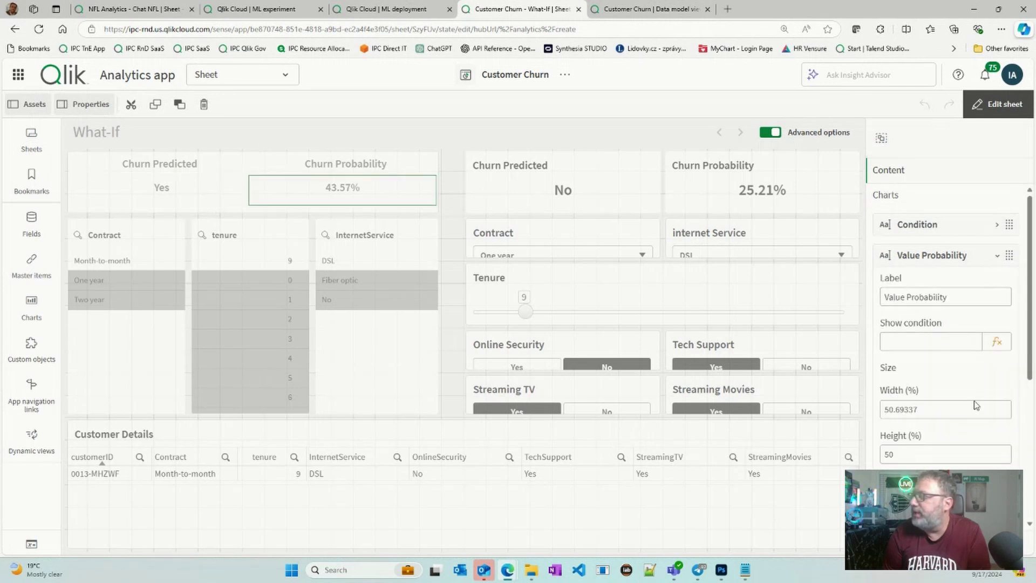
pyautogui.scroll(-2, 973, 410)
pyautogui.scroll(-3, 973, 418)
pyautogui.click(947, 381)
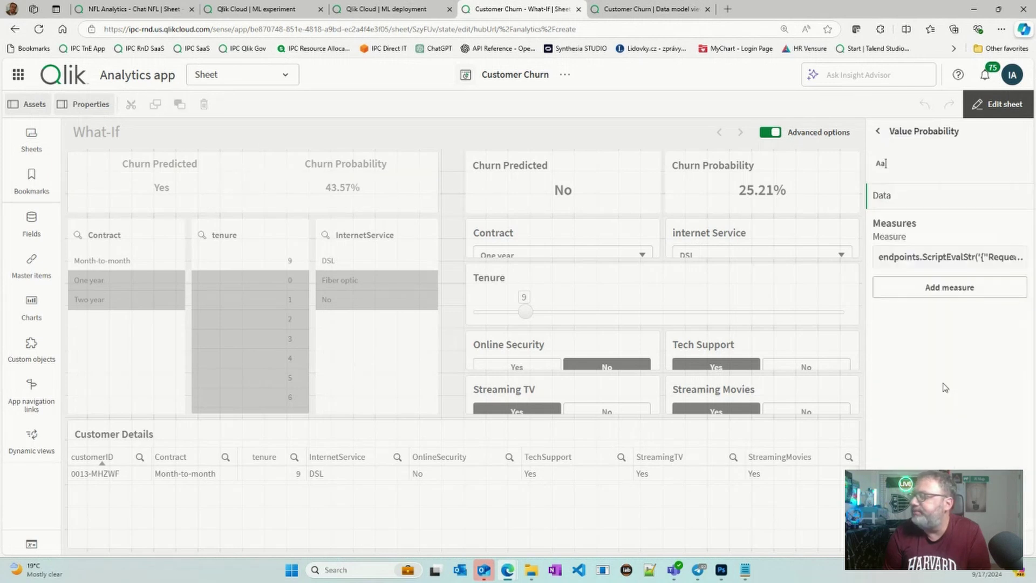
pyautogui.click(979, 266)
pyautogui.click(1004, 295)
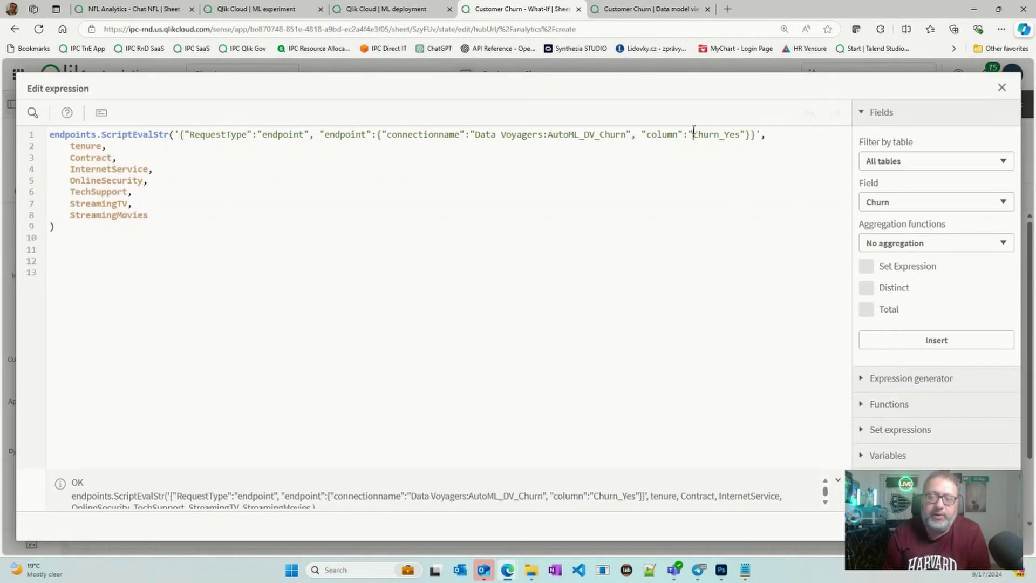
# Step: Compare the expression's Churn_Yes column with the AutoMLPredictions data in the data model, and close the expression editor
pyautogui.moveTo(692, 135); pyautogui.dragTo(741, 140)
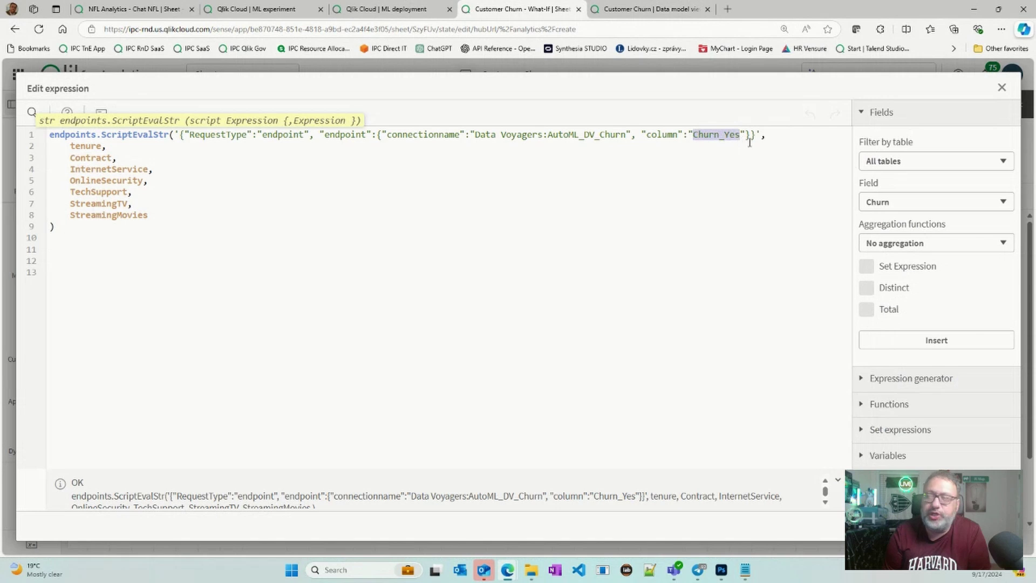
pyautogui.click(674, 8)
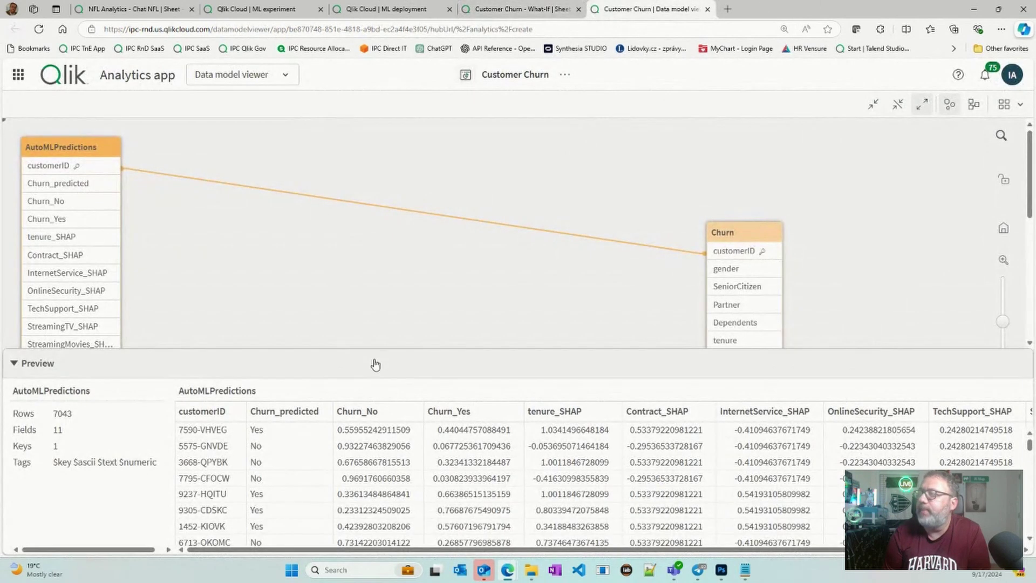
pyautogui.click(449, 413)
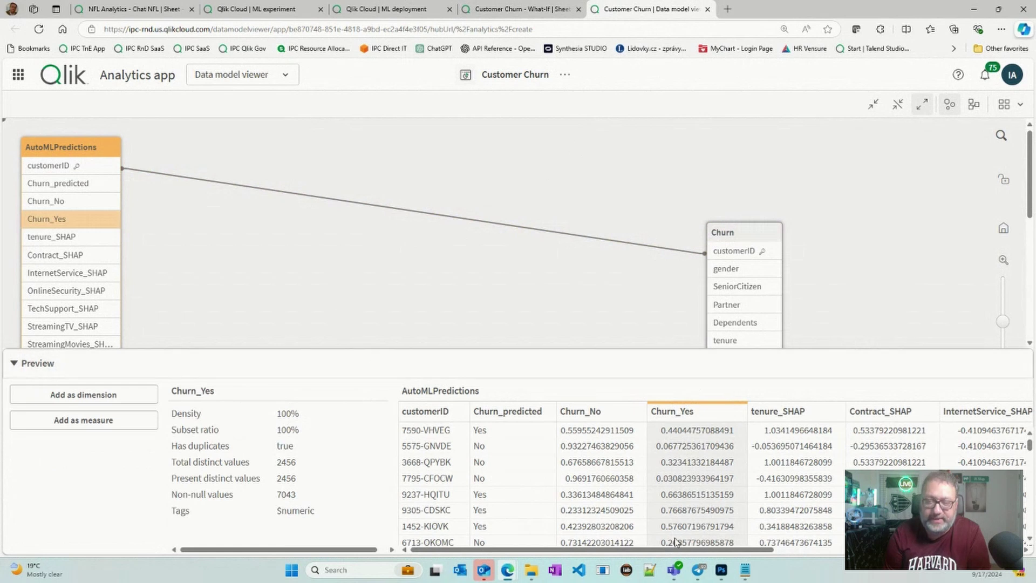
pyautogui.click(513, 9)
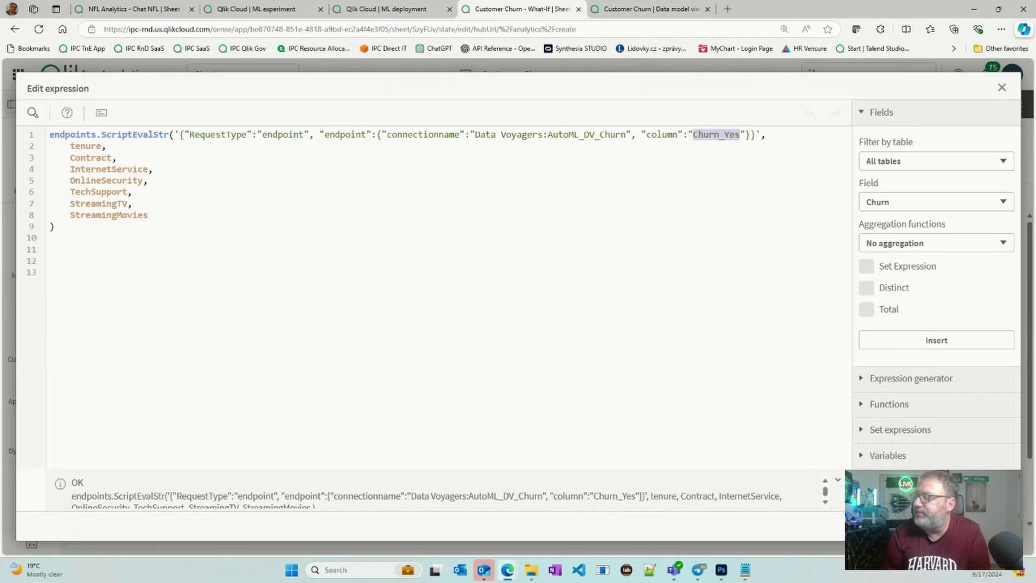
pyautogui.press('Escape')
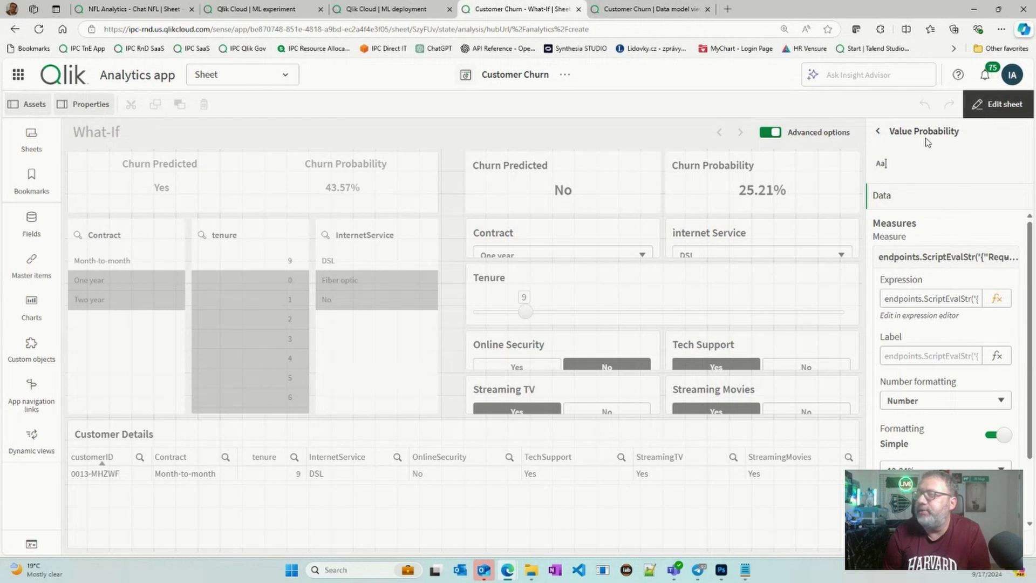
# Step: Leave sheet editing and replace the current customer selection with the fourth customer listed in Customer Details
pyautogui.click(998, 104)
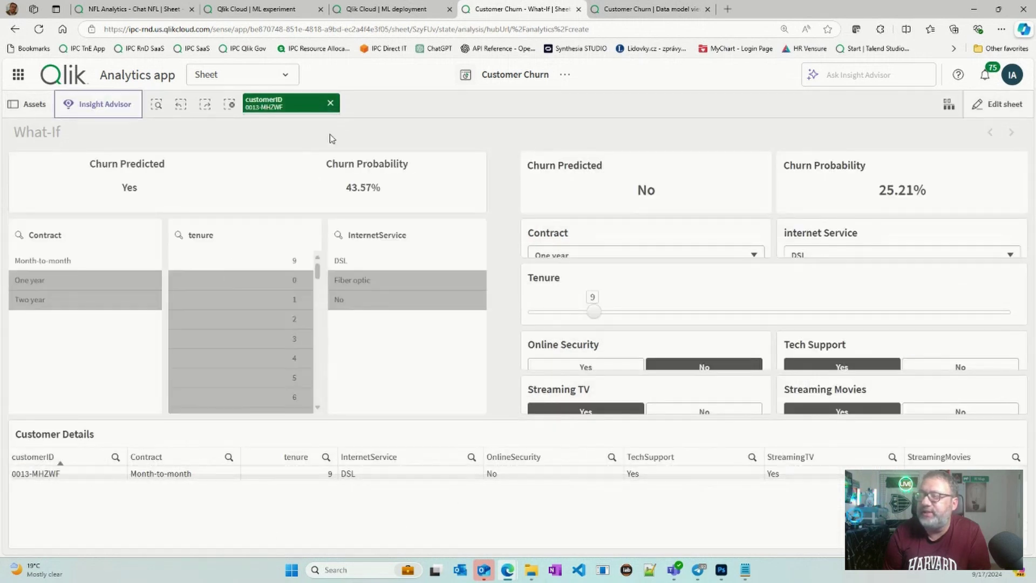
pyautogui.click(330, 102)
pyautogui.click(72, 519)
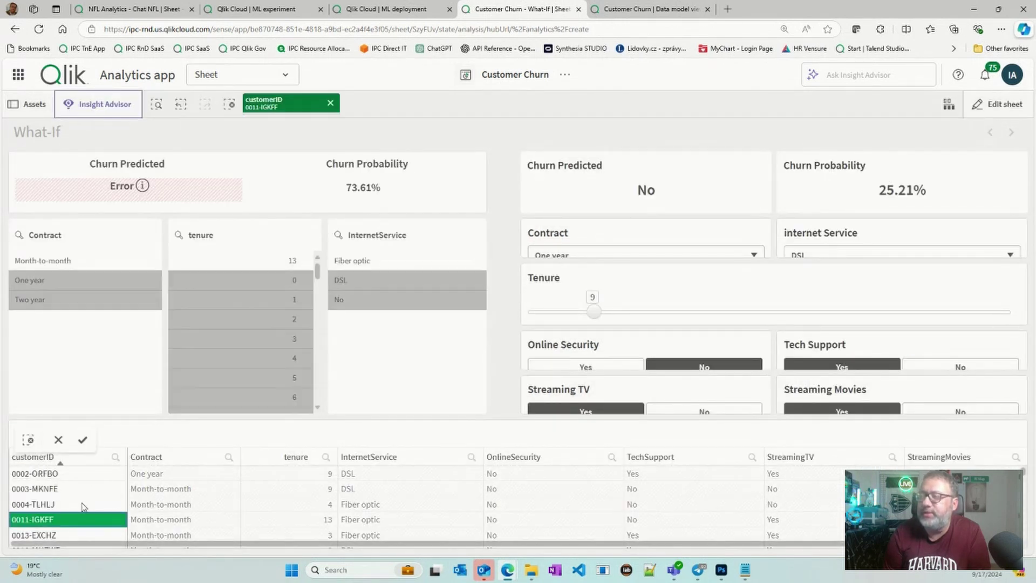
pyautogui.click(82, 439)
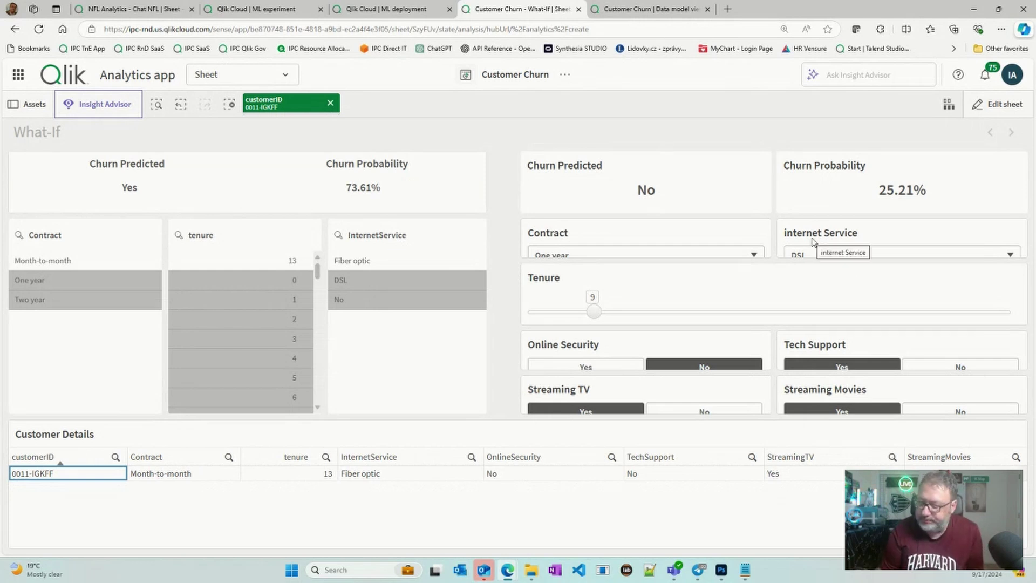
# Step: Put the What-If sheet into edit mode, review the app's list of variables, and close the list
pyautogui.hotkey('ctrl', '-')
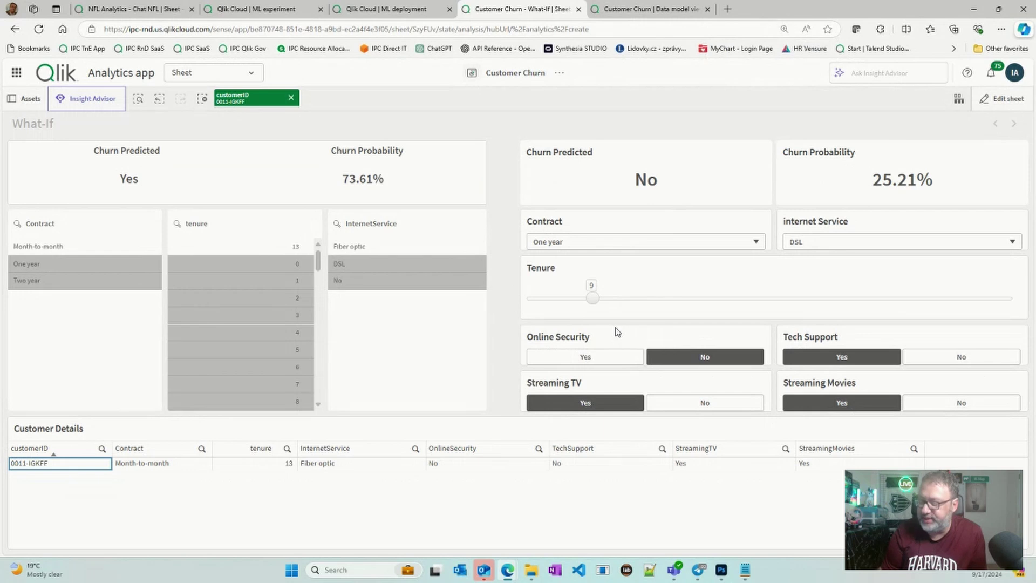
pyautogui.hotkey('ctrl', '-')
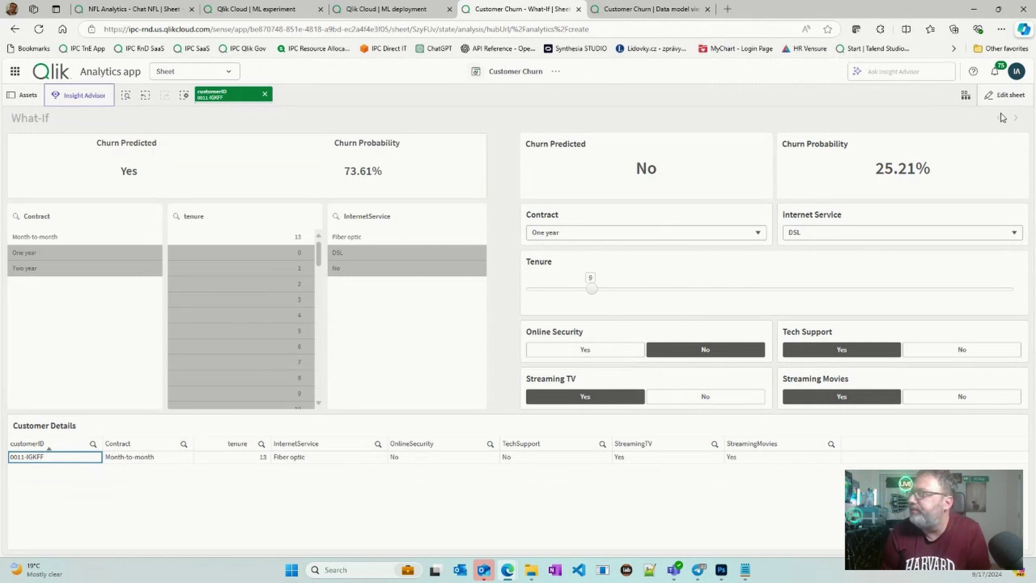
pyautogui.click(1003, 95)
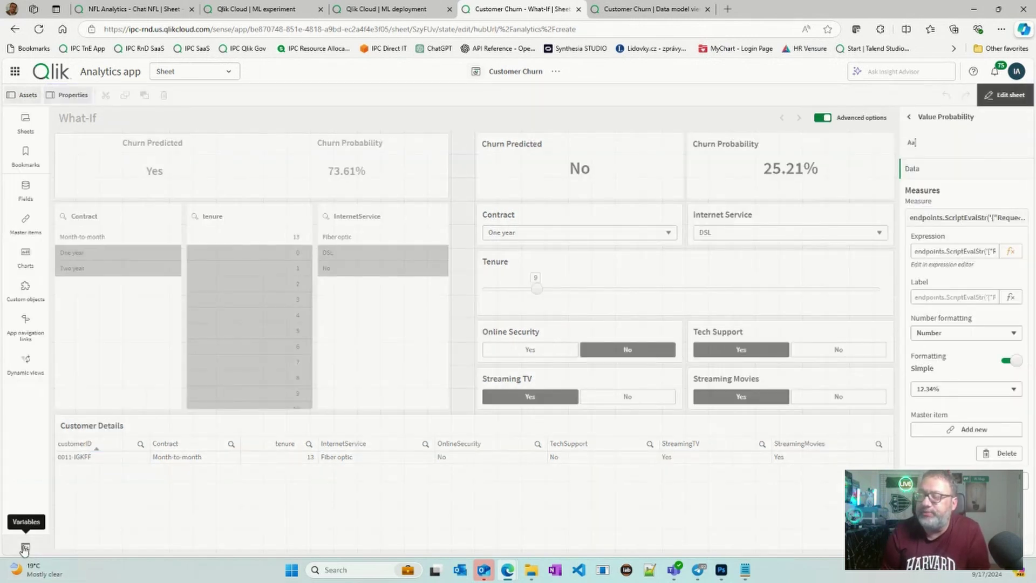
pyautogui.click(24, 549)
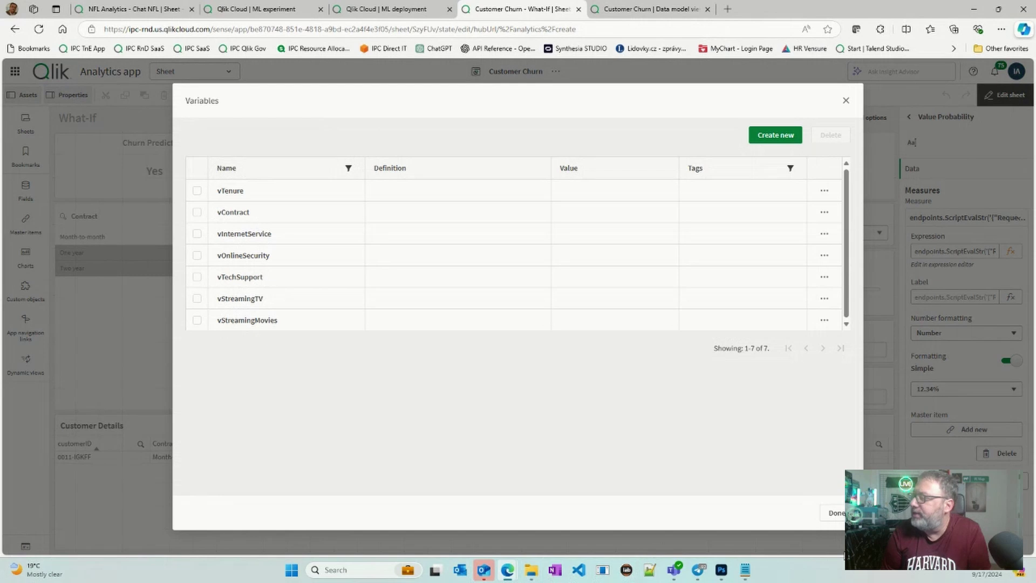
pyautogui.click(837, 513)
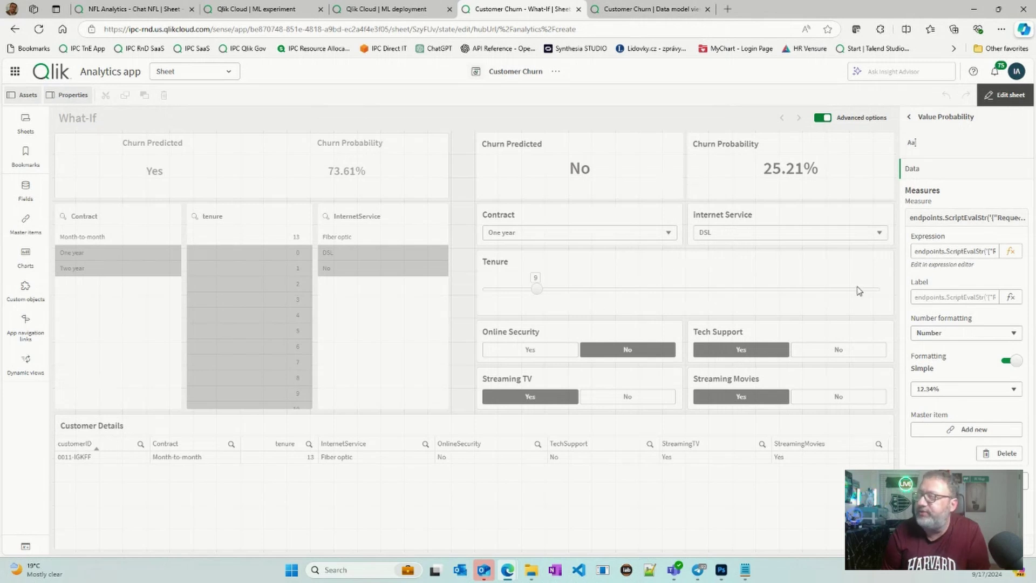
# Step: Show the Qlik Dashboard bundle's custom objects and examine which variable the Contract input on the sheet is assigned to
pyautogui.click(27, 300)
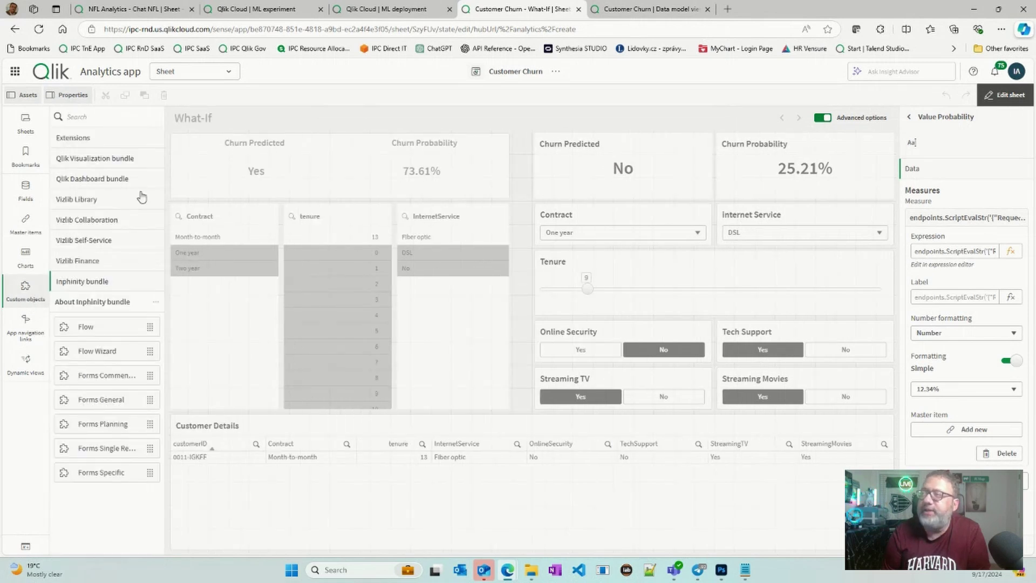
pyautogui.click(84, 181)
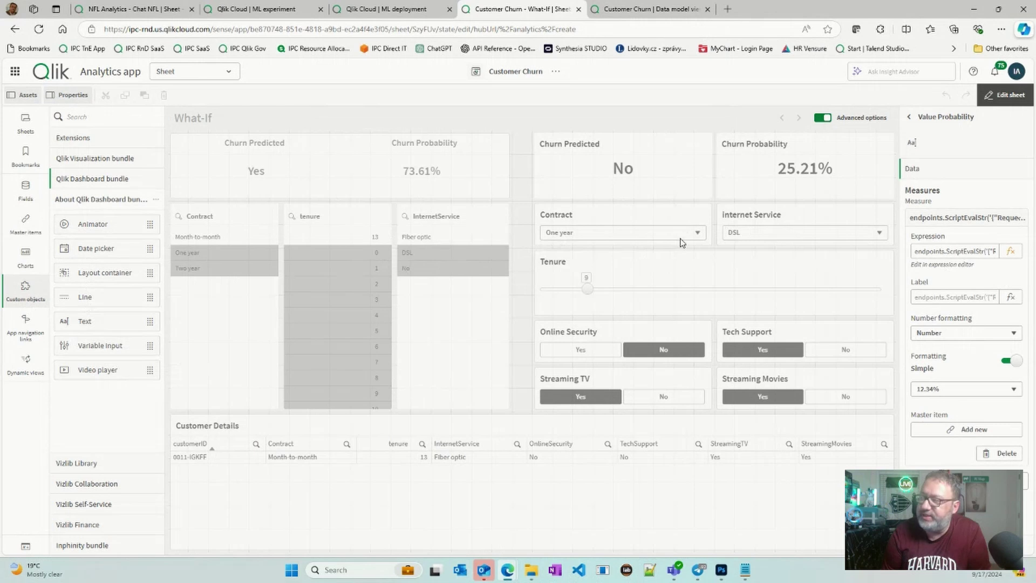
pyautogui.click(654, 218)
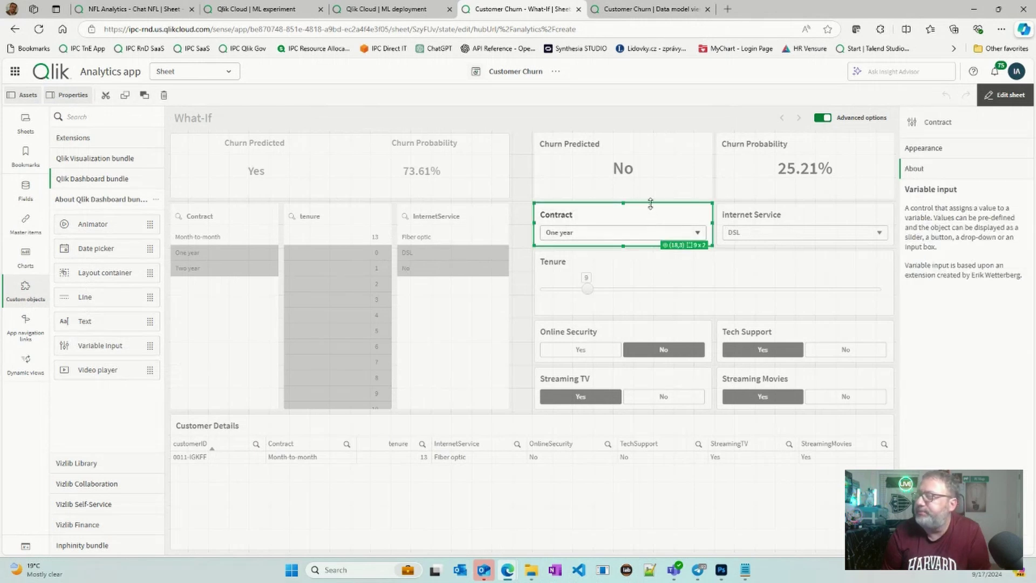
pyautogui.click(939, 149)
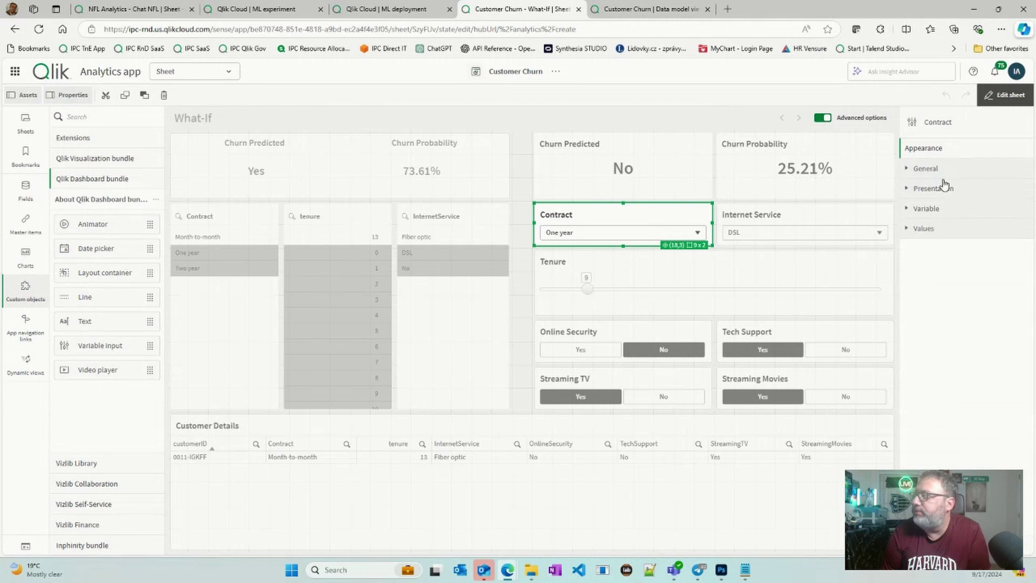
pyautogui.click(935, 210)
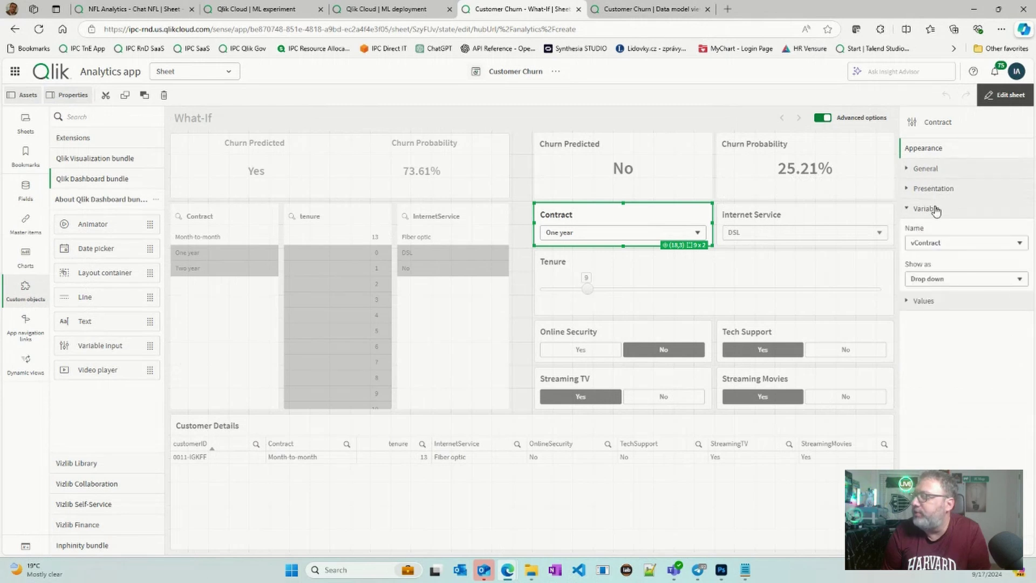
pyautogui.click(944, 244)
pyautogui.click(945, 253)
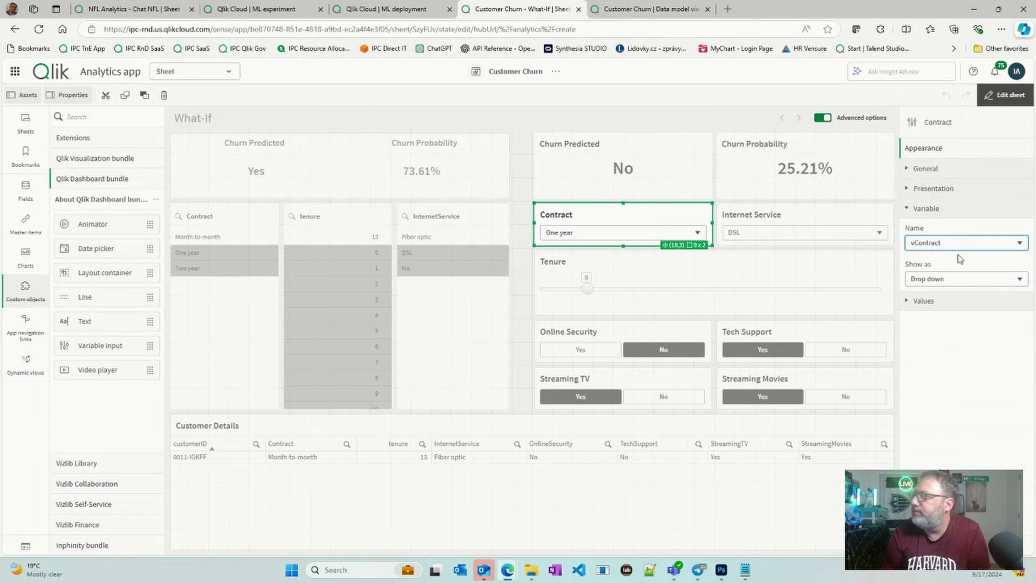
# Step: Examine the dynamic values defined for the Contract input and for the internet Service input
pyautogui.click(929, 301)
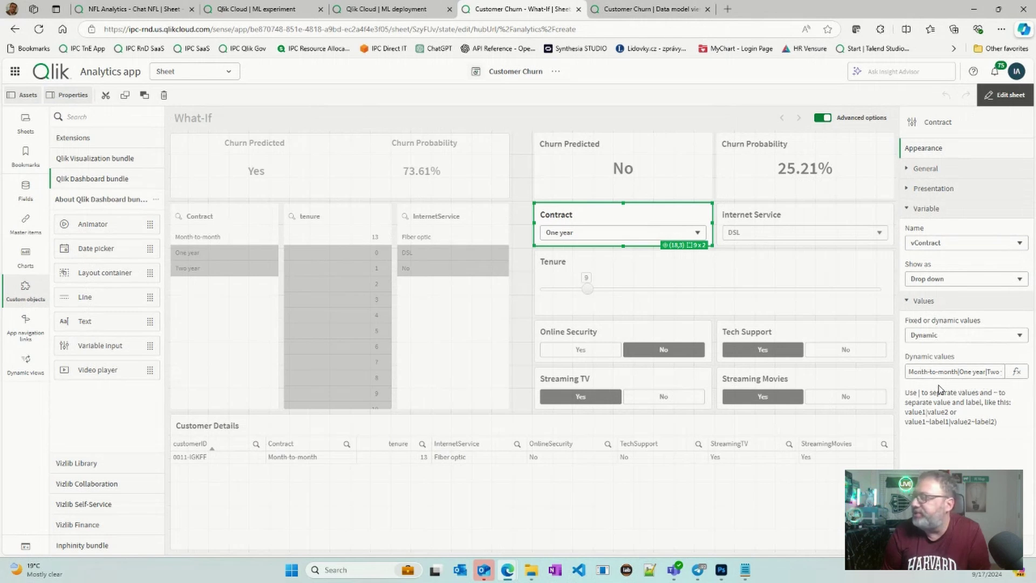
pyautogui.moveTo(954, 373); pyautogui.dragTo(964, 372)
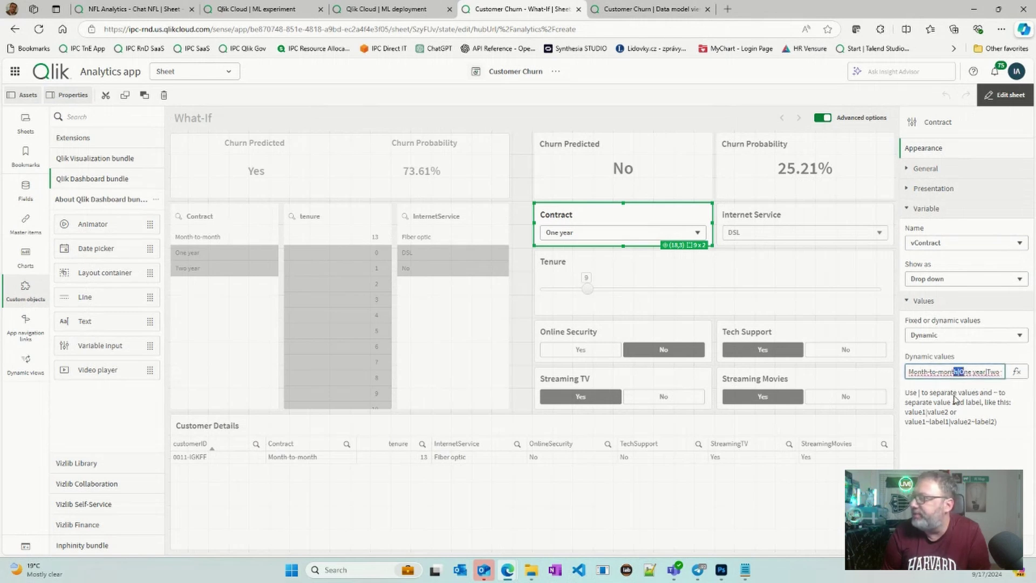
pyautogui.click(920, 401)
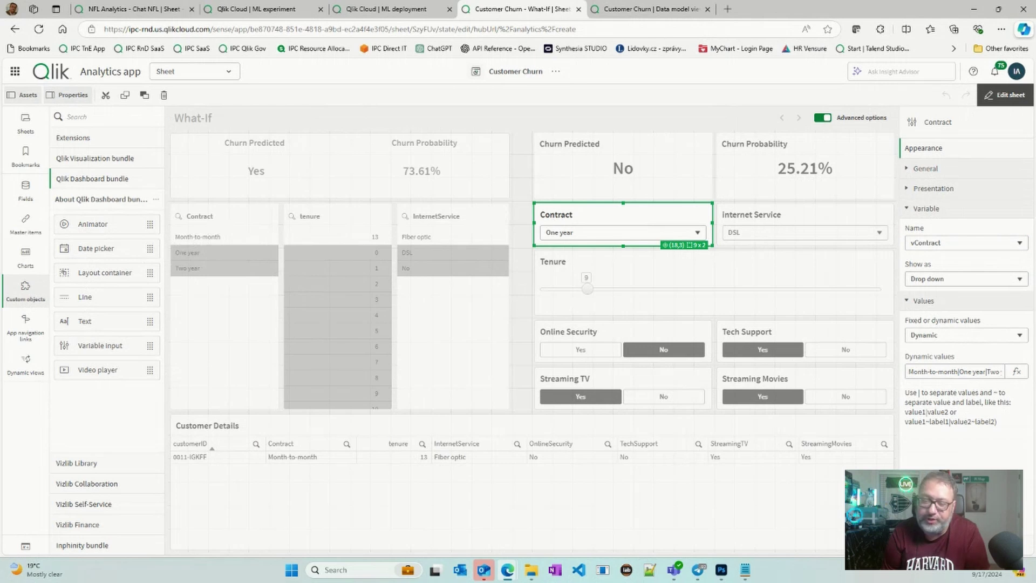
pyautogui.click(819, 217)
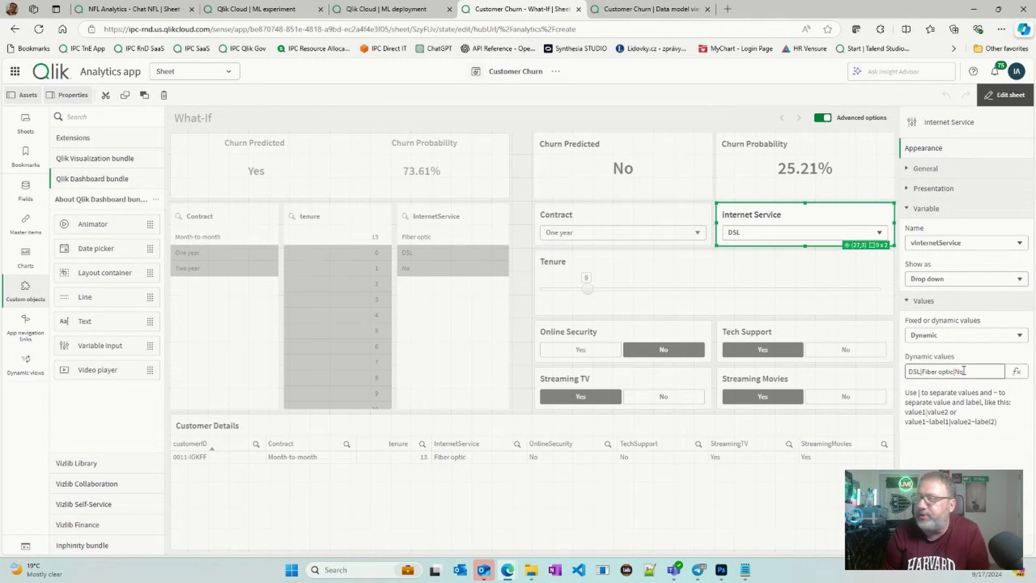
# Step: Examine the Tenure input's variable, its Show as option, and its minimum, maximum and step values, keeping it as a slider
pyautogui.click(712, 286)
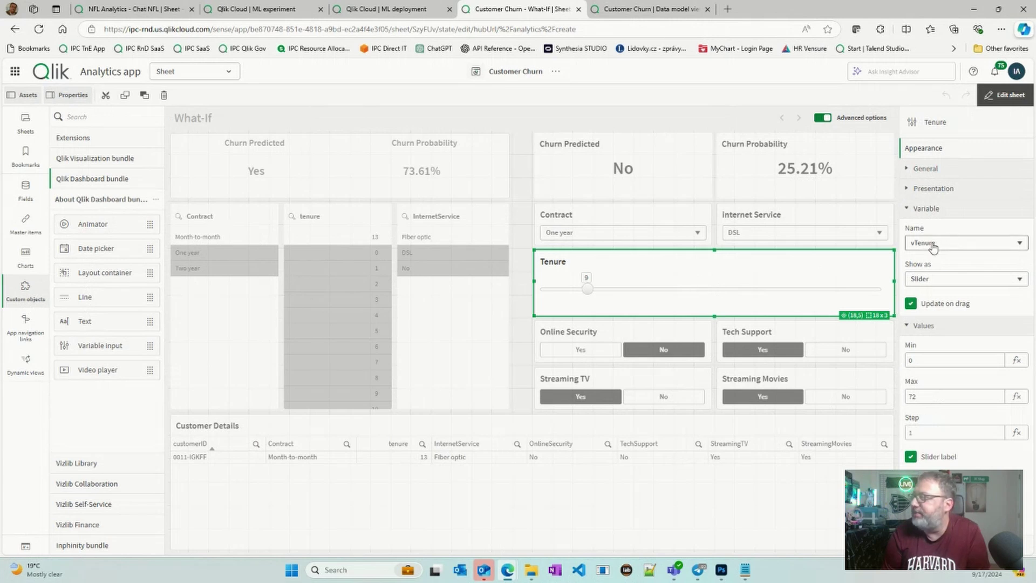
pyautogui.click(941, 279)
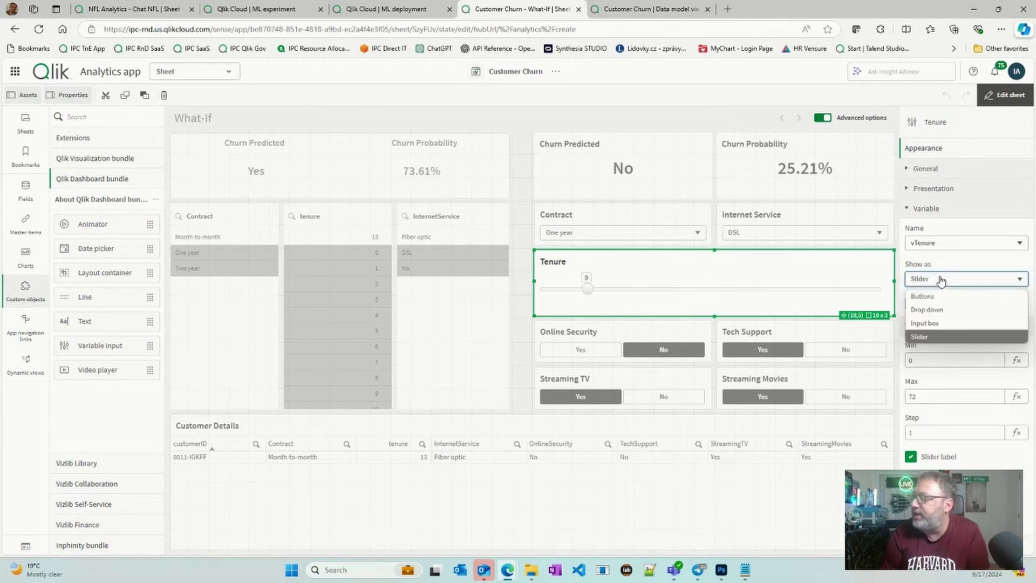
pyautogui.click(964, 337)
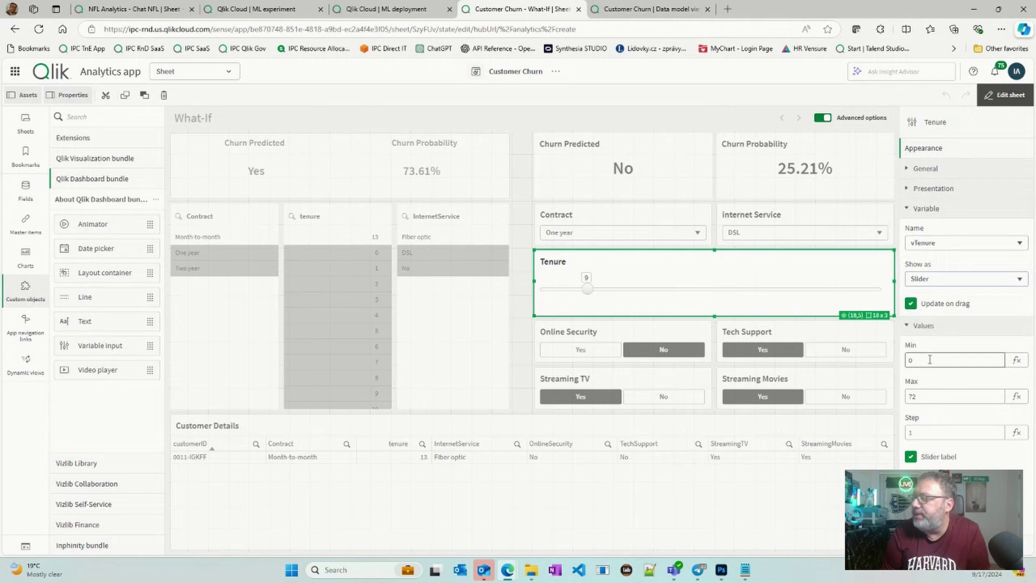
pyautogui.click(927, 396)
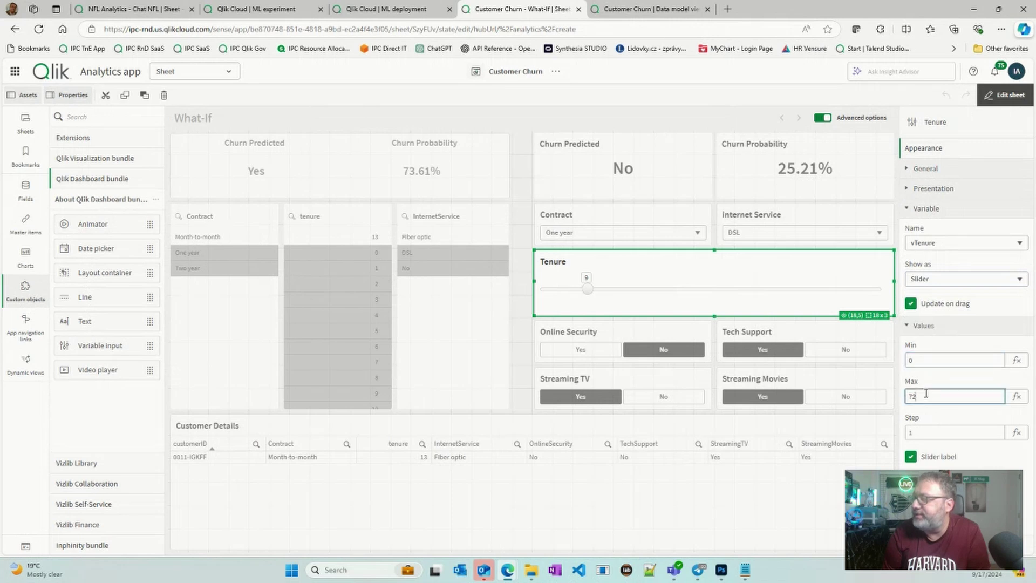
pyautogui.click(932, 430)
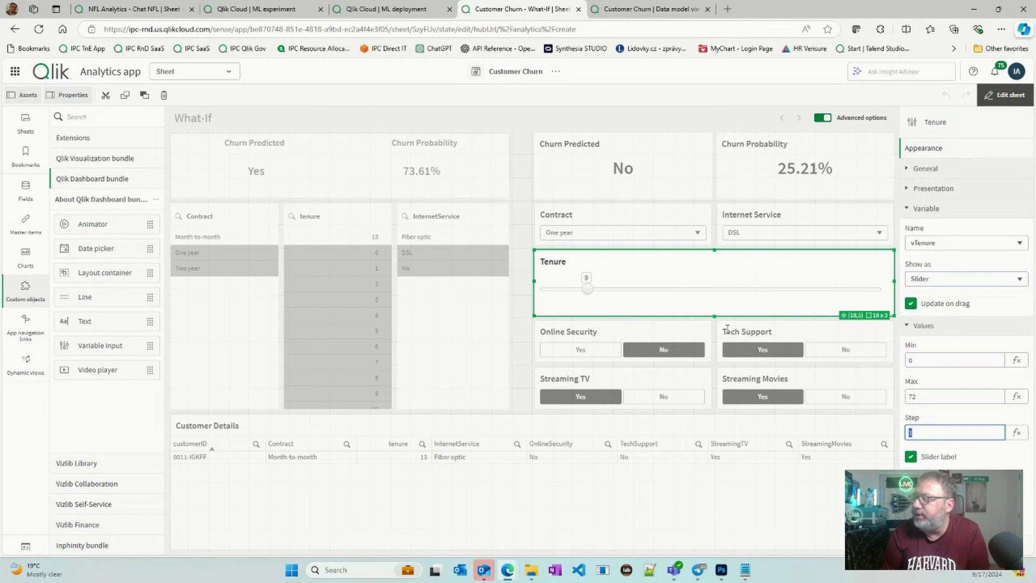
# Step: Examine the Online Security input's variable, Show as option and dynamic values, keeping it shown as buttons
pyautogui.click(704, 329)
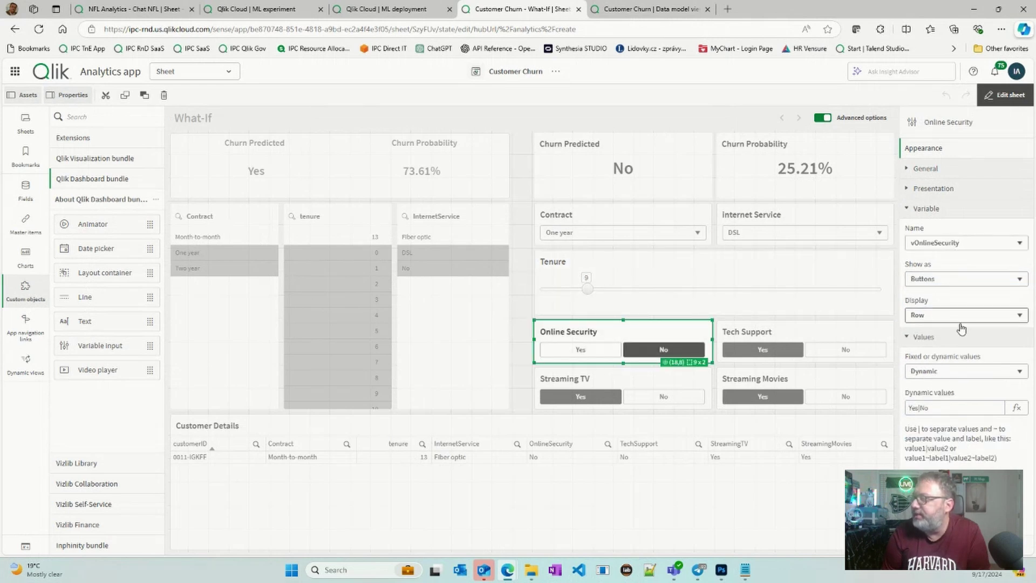
pyautogui.click(934, 285)
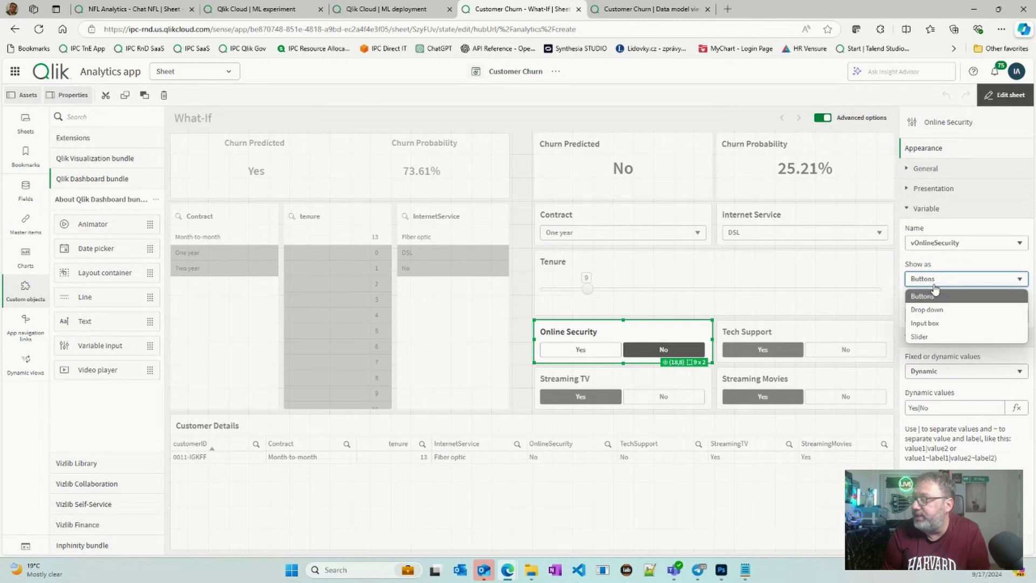
pyautogui.click(935, 295)
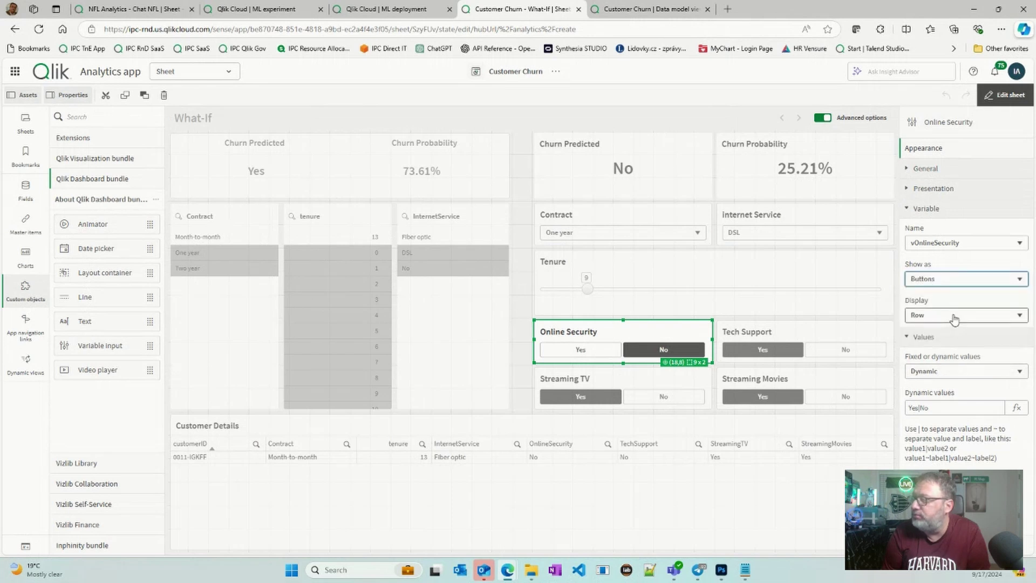
pyautogui.click(969, 406)
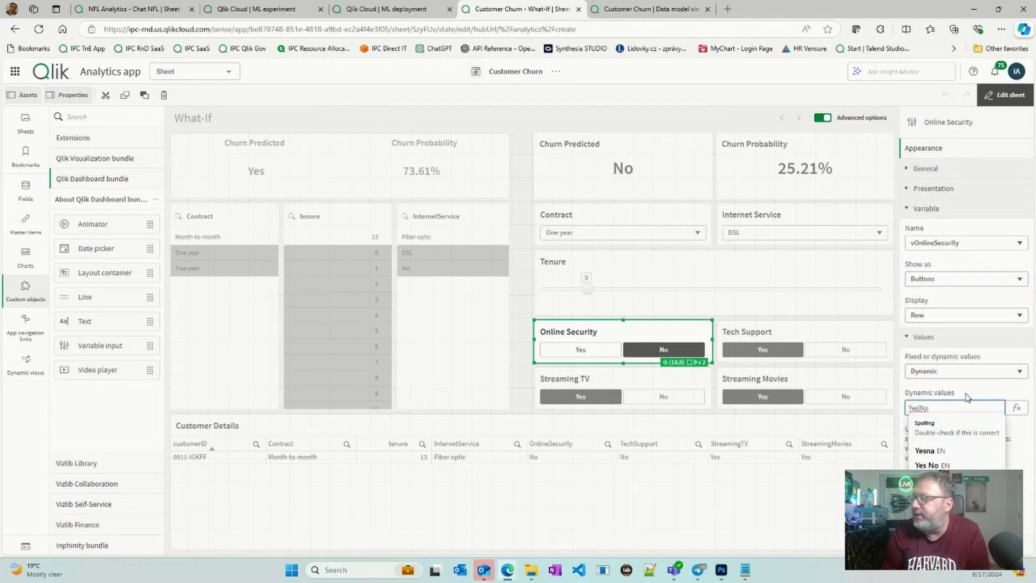
pyautogui.click(960, 389)
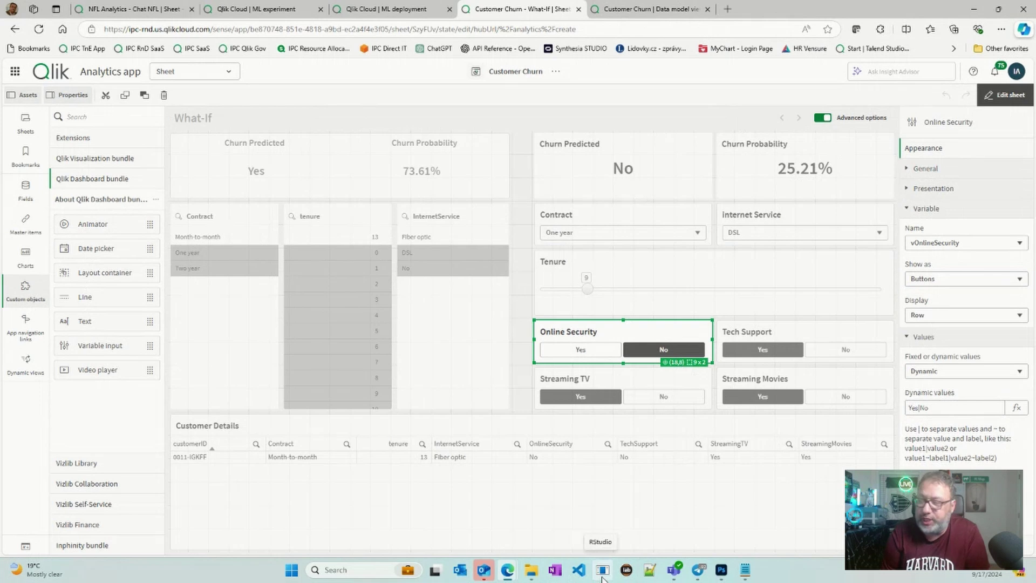
# Step: Open the measure expression of the what-if Churn Predicted text object in the expression editor
pyautogui.click(651, 180)
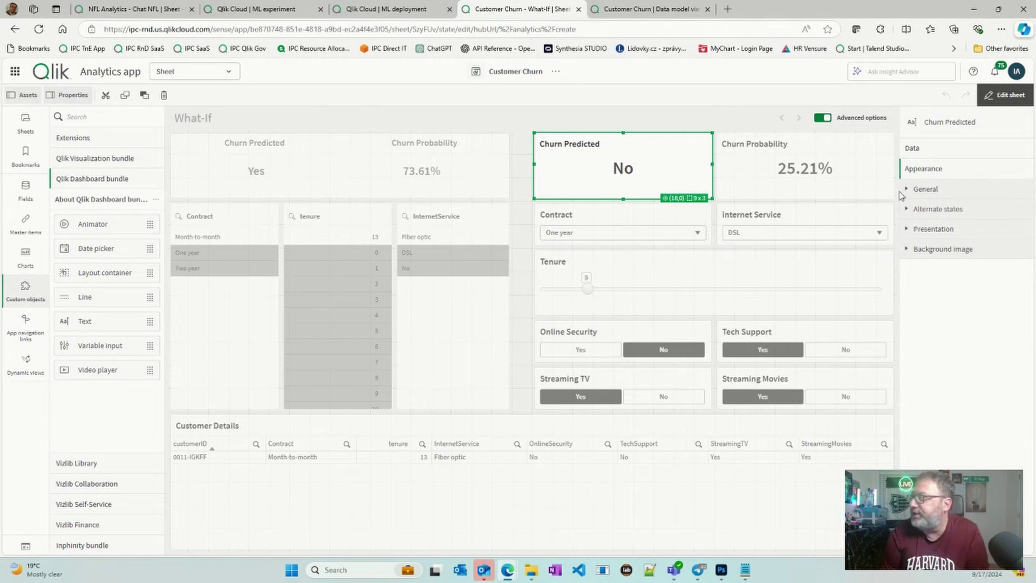
pyautogui.click(913, 149)
pyautogui.click(951, 200)
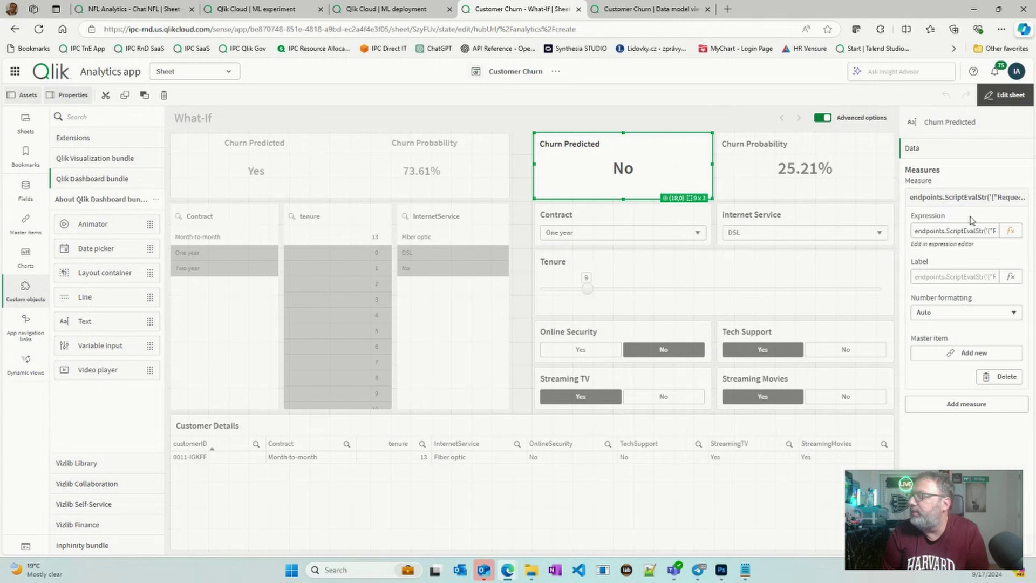
pyautogui.click(1010, 230)
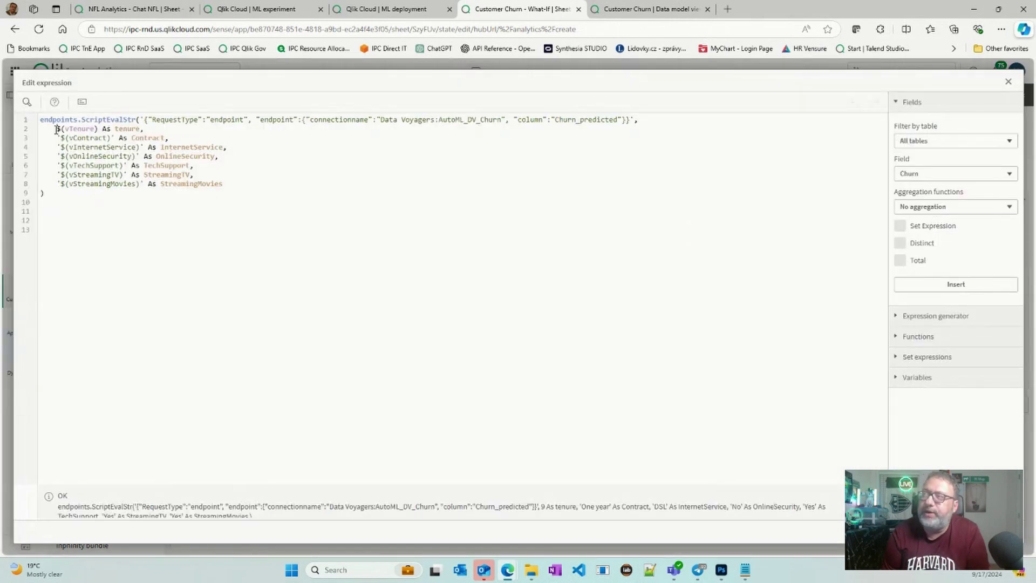
# Step: Examine the expression lines that pass each variable to its model field, from vTenure to vStreamingMovies
pyautogui.moveTo(56, 130)
pyautogui.mouseDown()
pyautogui.moveTo(99, 130)
pyautogui.moveTo(87, 138)
pyautogui.moveTo(113, 147)
pyautogui.moveTo(113, 135)
pyautogui.moveTo(178, 259)
pyautogui.mouseUp()
pyautogui.click(98, 138)
pyautogui.click(180, 266)
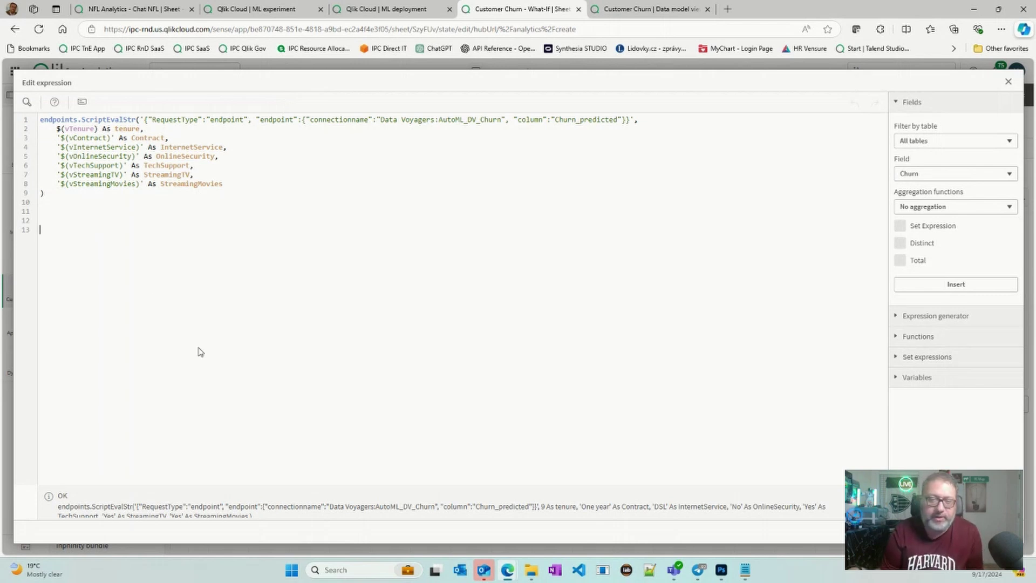
pyautogui.hotkey('ctrl', '+')
pyautogui.hotkey('ctrl', '+')
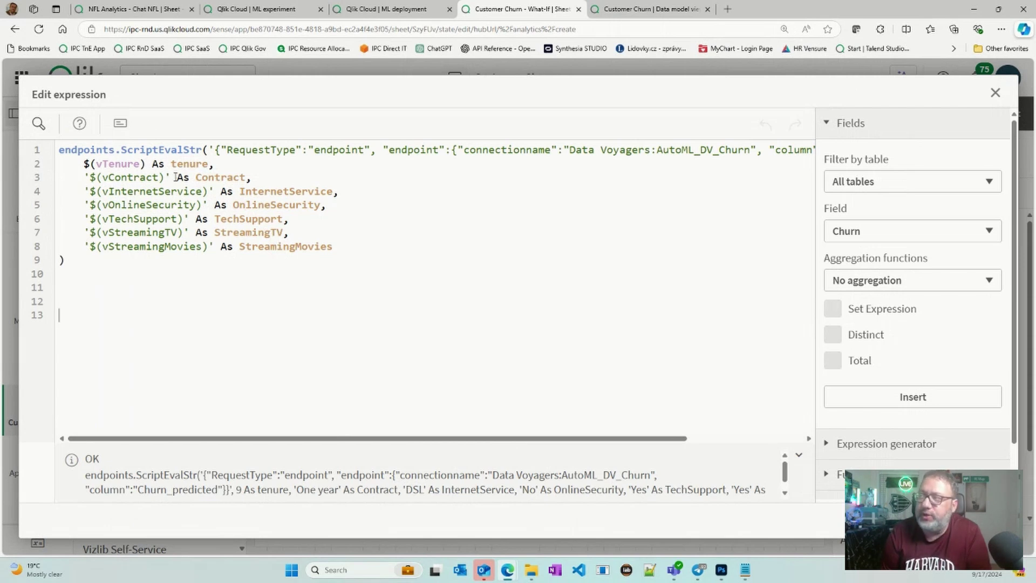
pyautogui.click(192, 162)
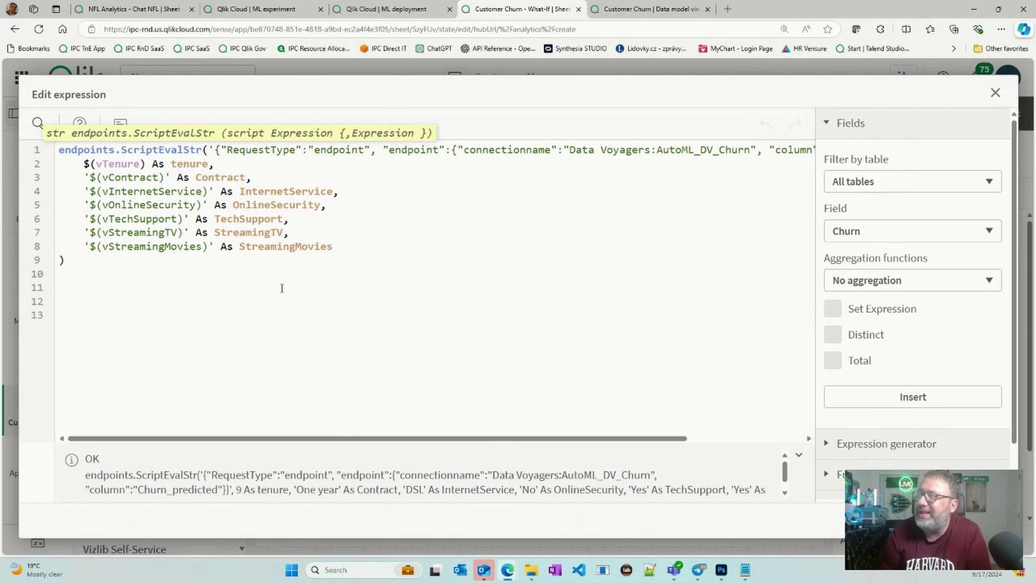
# Step: Compare the expression's field names with the features in the ML deployment's model schema, and close the expression editor
pyautogui.click(386, 9)
pyautogui.scroll(-3, 318, 412)
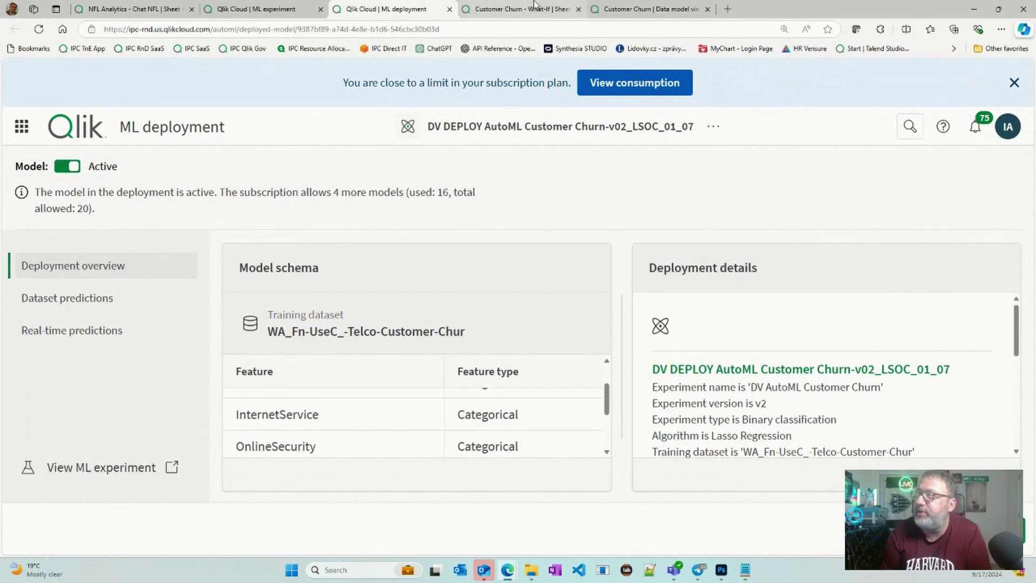
pyautogui.click(511, 9)
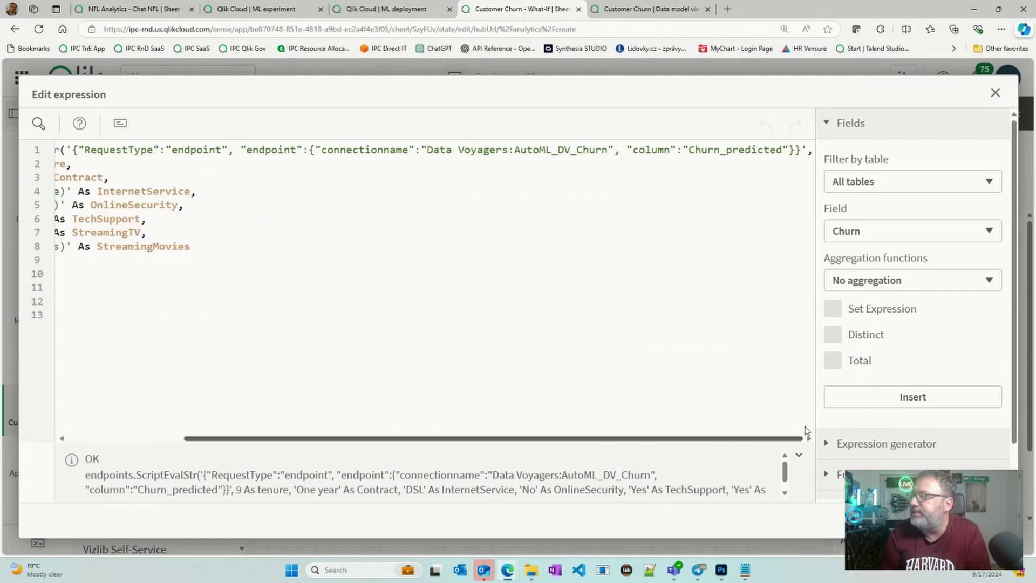
pyautogui.hscroll(3, 638, 440)
pyautogui.press('Escape')
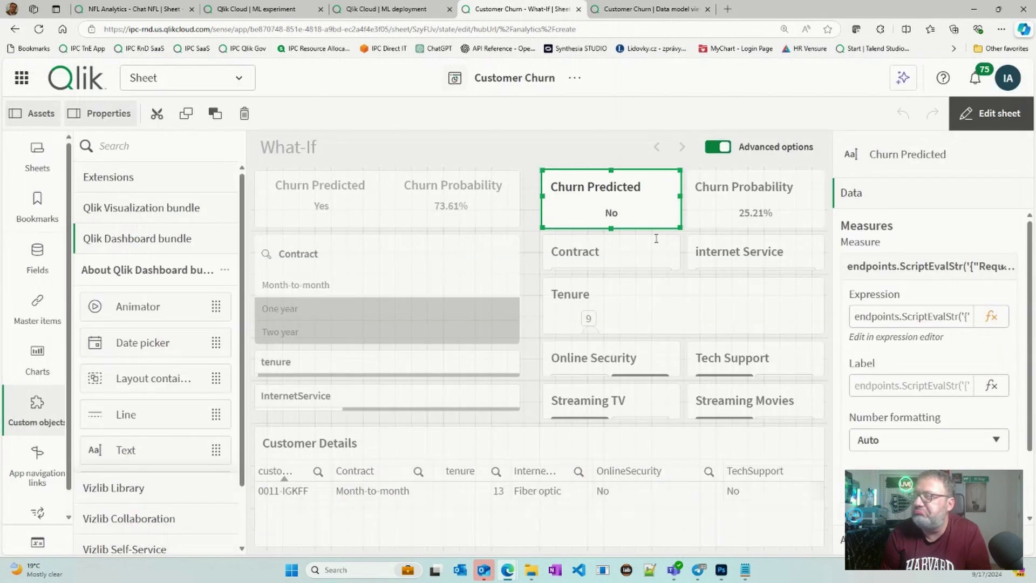
# Step: Open the measure expression of the what-if Churn Probability text object, examine its variable inputs, and close the editor
pyautogui.click(700, 208)
pyautogui.click(988, 320)
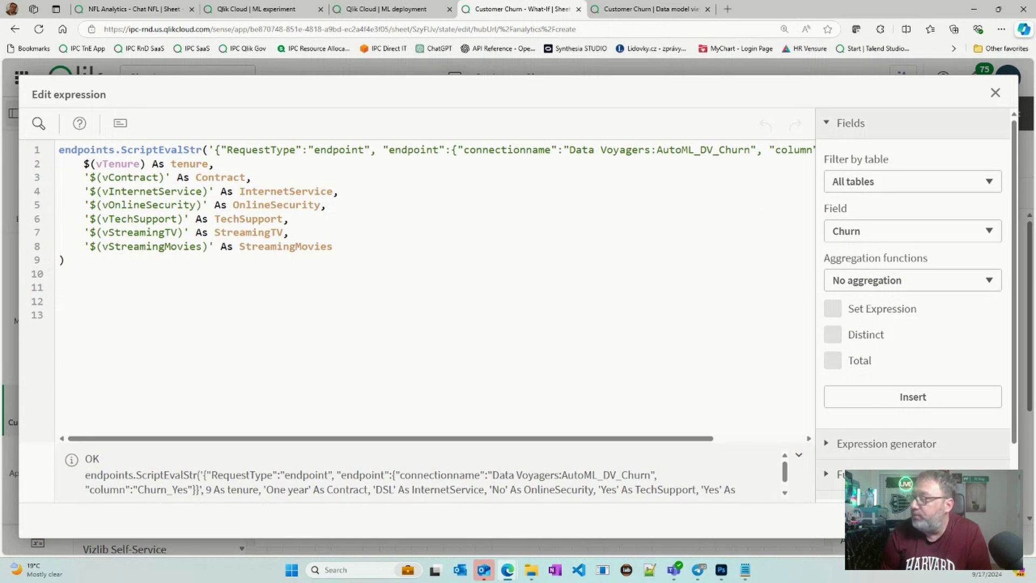
pyautogui.click(927, 521)
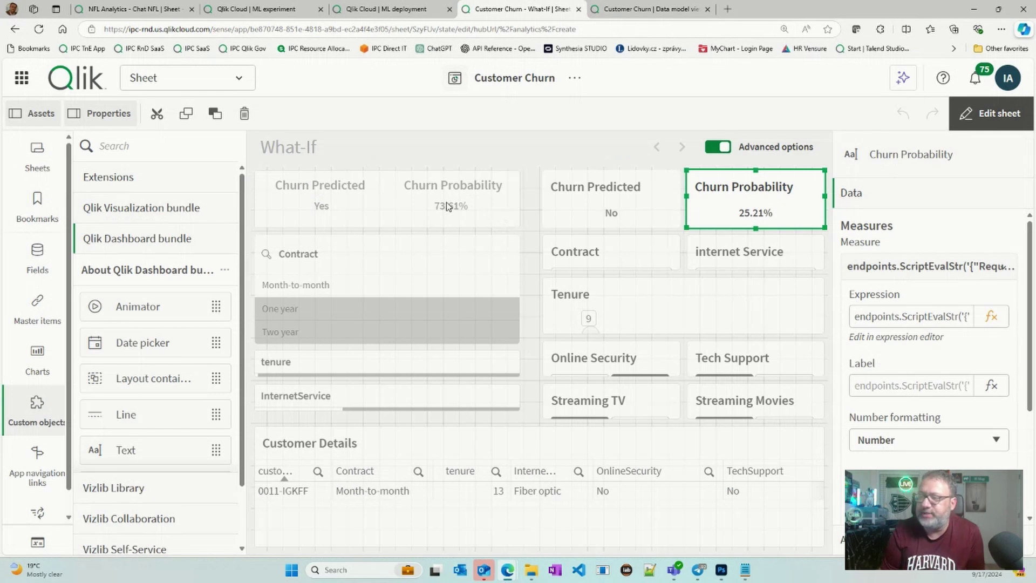
pyautogui.hotkey('ctrl', '-')
pyautogui.hotkey('ctrl', '-')
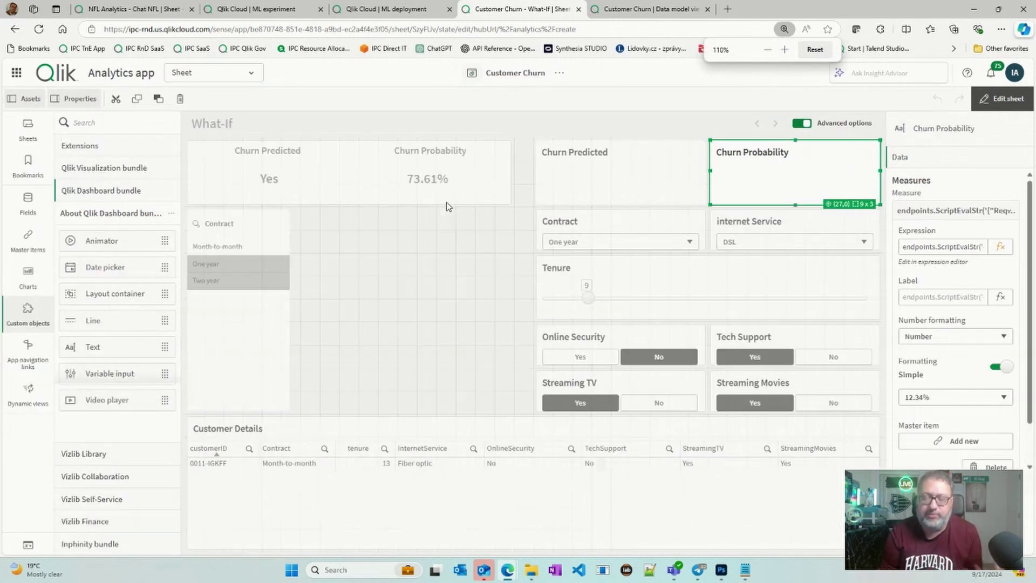